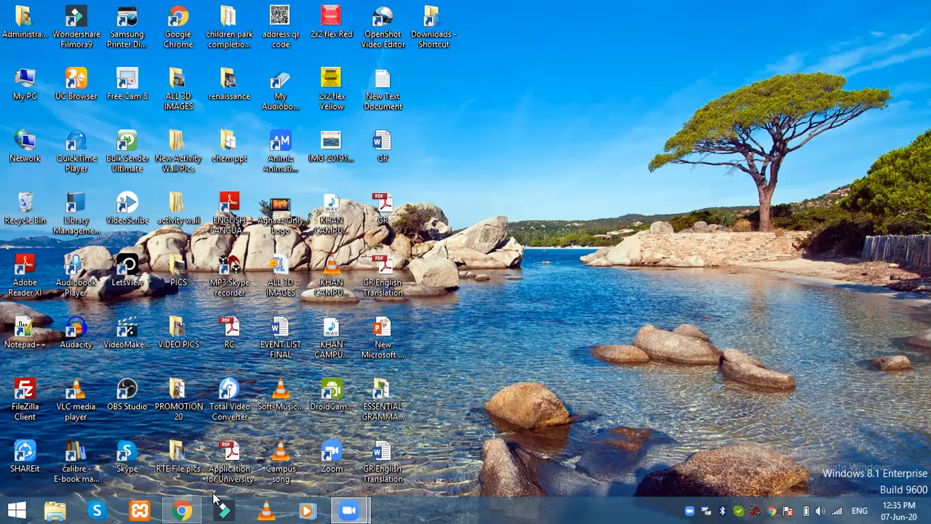
Step: In a new Chrome tab, open free-screen-recorder-cnet.exe from Google Drive and start its download
{"action": "left_click", "coordinate": [182, 510]}
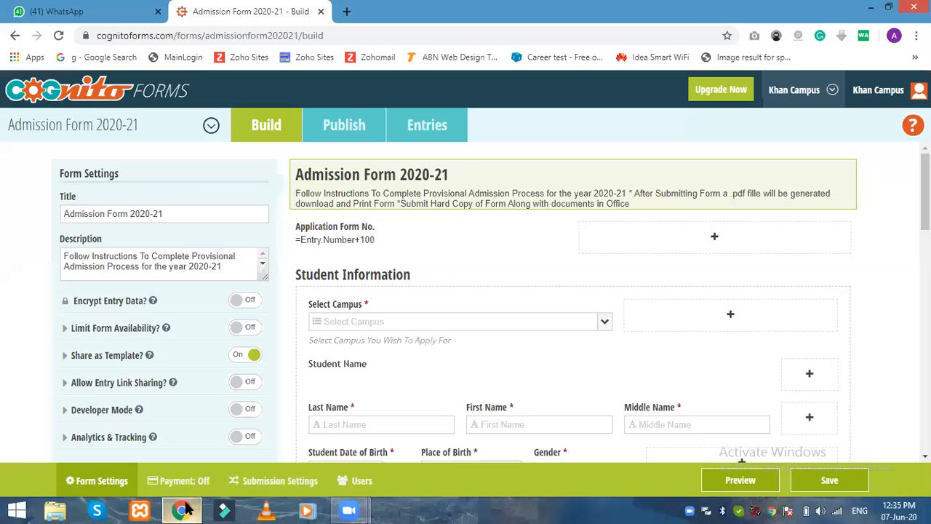
{"action": "left_click", "coordinate": [346, 11]}
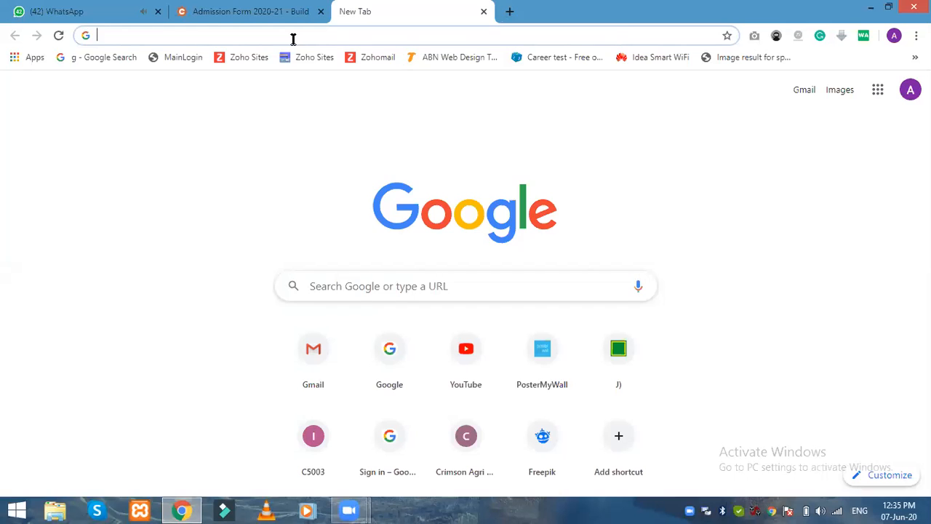
{"action": "type", "text": "go"}
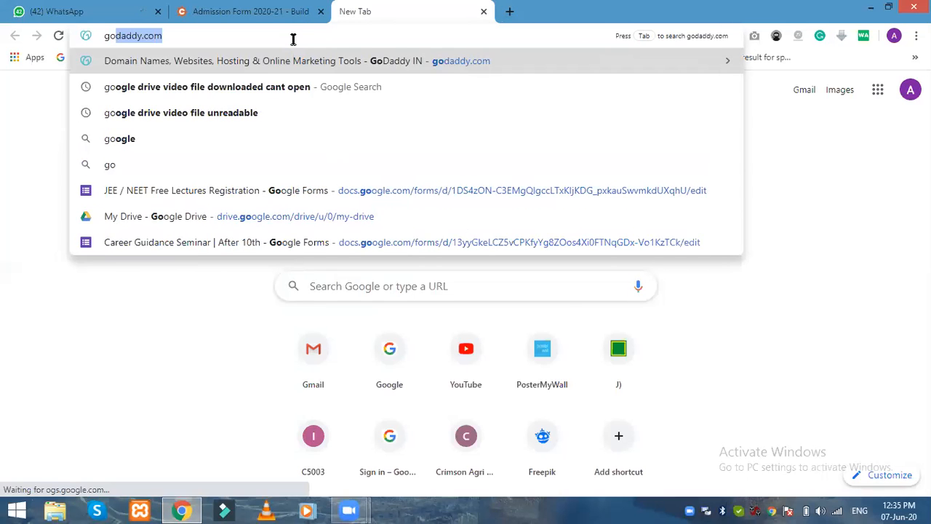
{"action": "type", "text": "gl"}
{"action": "key", "text": "BackSpace"}
{"action": "key", "text": "BackSpace"}
{"action": "key", "text": "BackSpace"}
{"action": "key", "text": "BackSpace"}
{"action": "type", "text": "dr"}
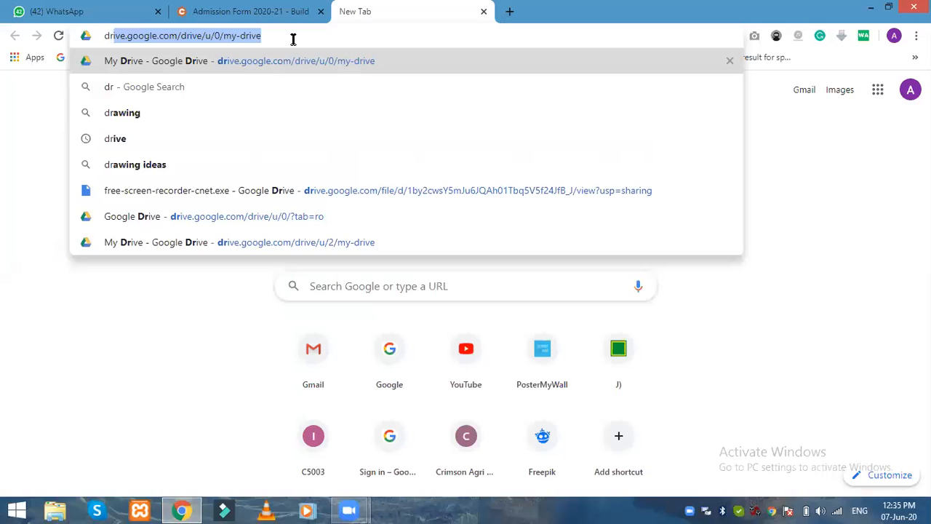
{"action": "left_click", "coordinate": [218, 191]}
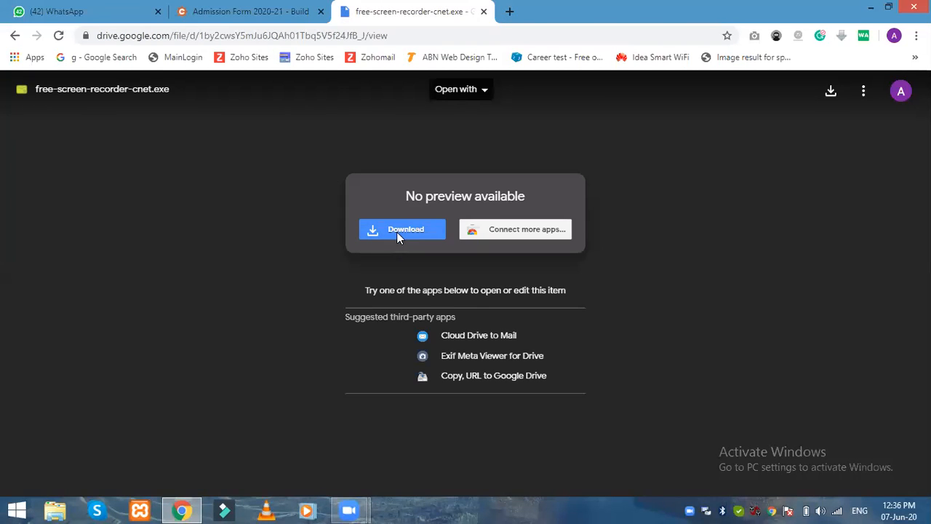
{"action": "left_click", "coordinate": [398, 237]}
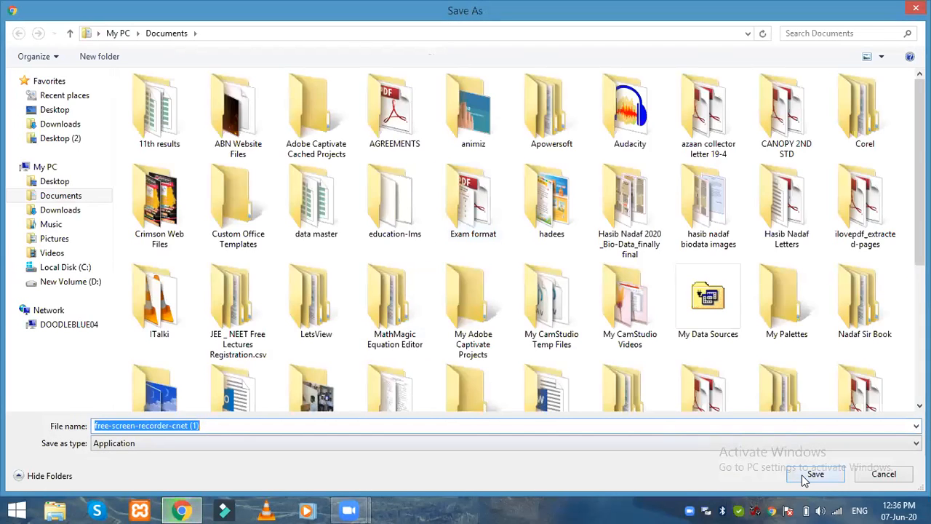
Step: Save the installer to Documents, then run it and allow it past the security warning
{"action": "left_click", "coordinate": [804, 480]}
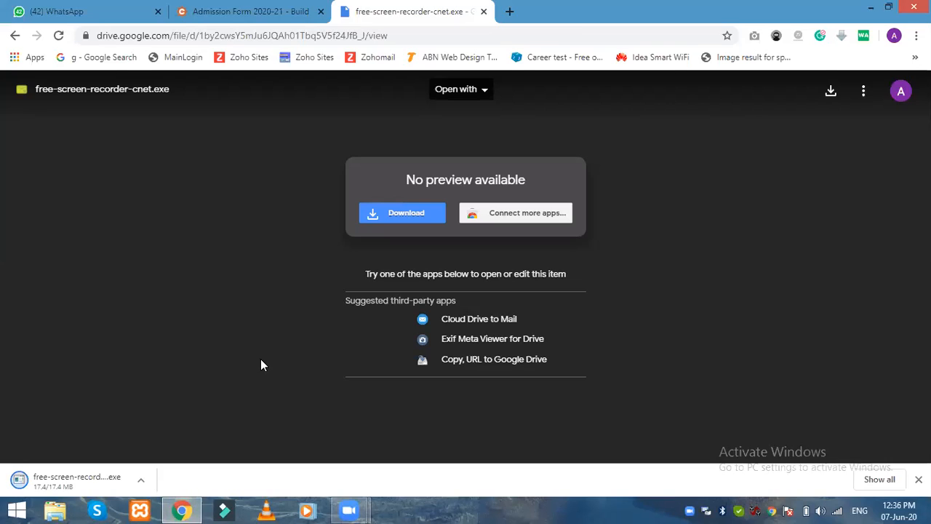
{"action": "left_click", "coordinate": [135, 482]}
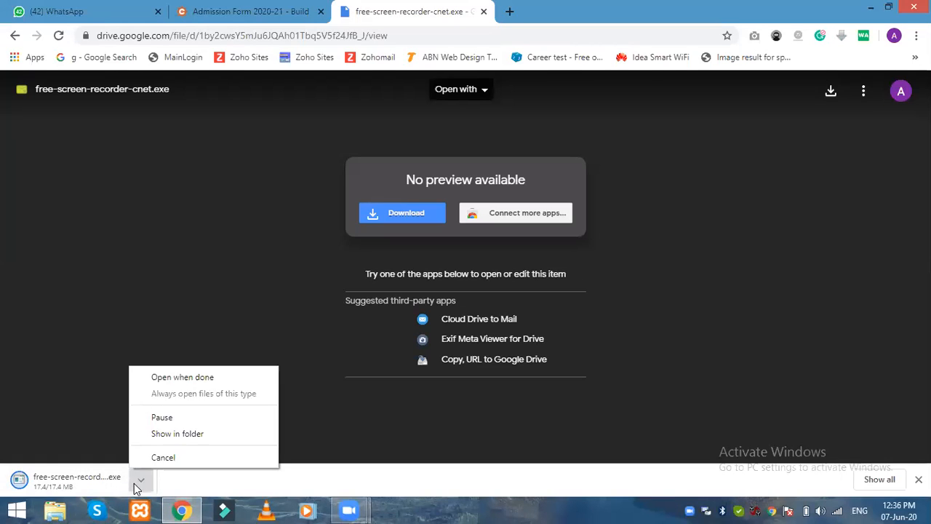
{"action": "left_click", "coordinate": [77, 483]}
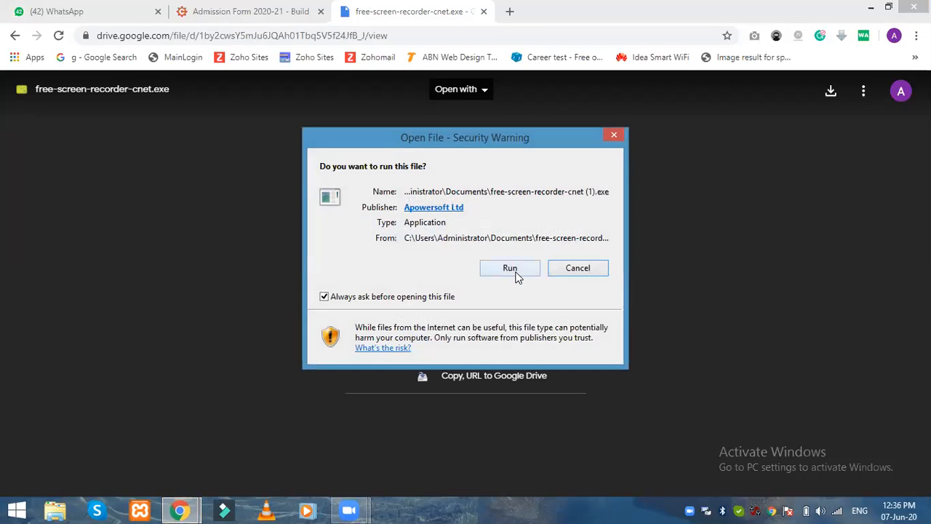
{"action": "left_click", "coordinate": [515, 271]}
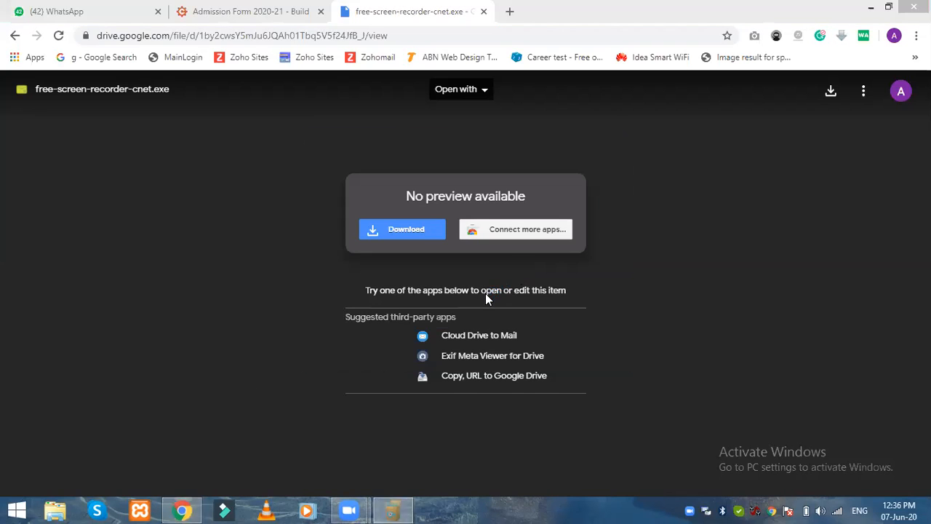
Step: Install with the default language and folder, skipping the Quick Launch shortcut
{"action": "left_click", "coordinate": [485, 290]}
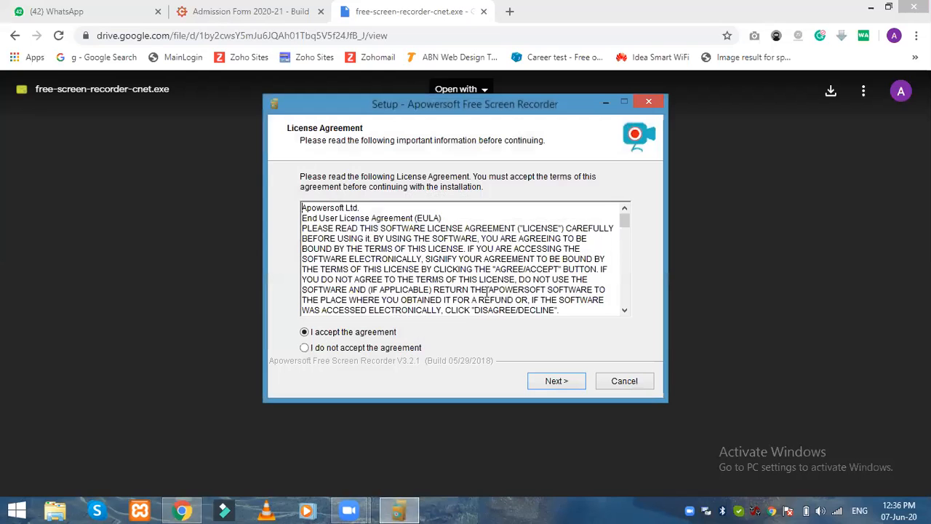
{"action": "left_click", "coordinate": [551, 384]}
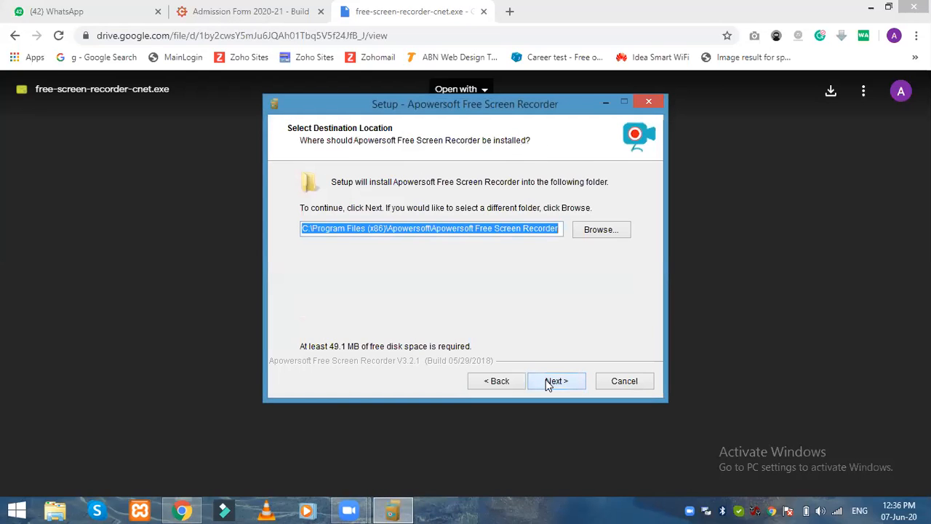
{"action": "left_click", "coordinate": [551, 384]}
{"action": "left_click", "coordinate": [361, 246]}
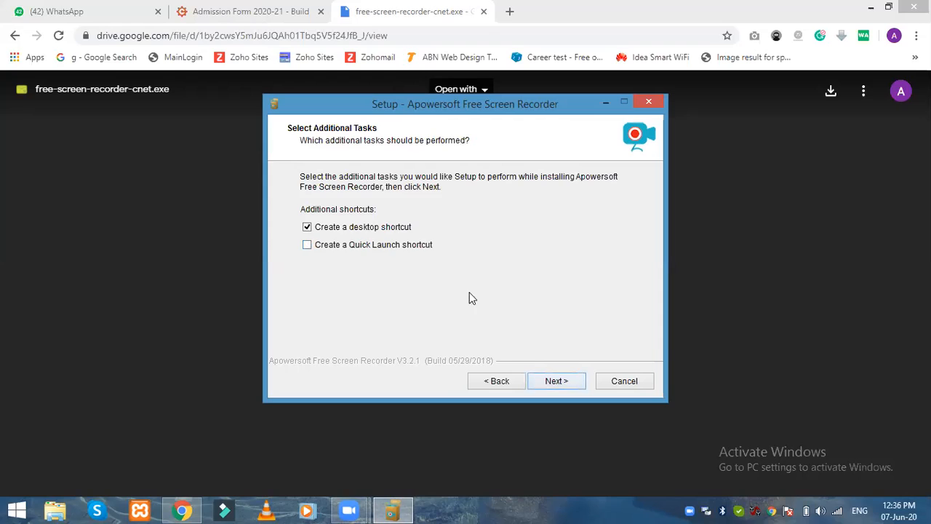
{"action": "left_click", "coordinate": [555, 380]}
{"action": "left_click", "coordinate": [554, 380]}
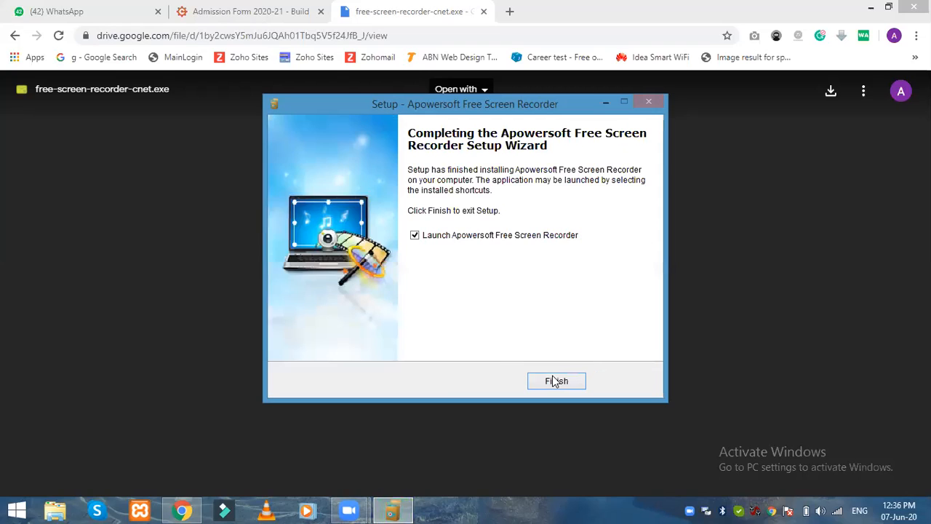
Step: Finish setup without launching the recorder and show the desktop
{"action": "left_click", "coordinate": [443, 238]}
{"action": "left_click", "coordinate": [557, 383]}
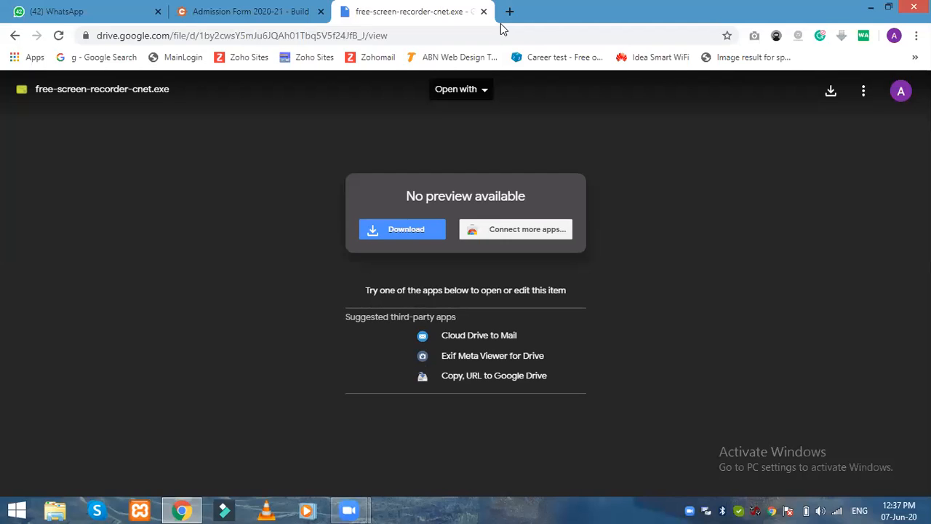
{"action": "key", "text": "super+d"}
Step: Refresh the desktop and select the new Apowersoft Free Screen Recorder shortcut
{"action": "right_click", "coordinate": [593, 132]}
{"action": "left_click", "coordinate": [613, 176]}
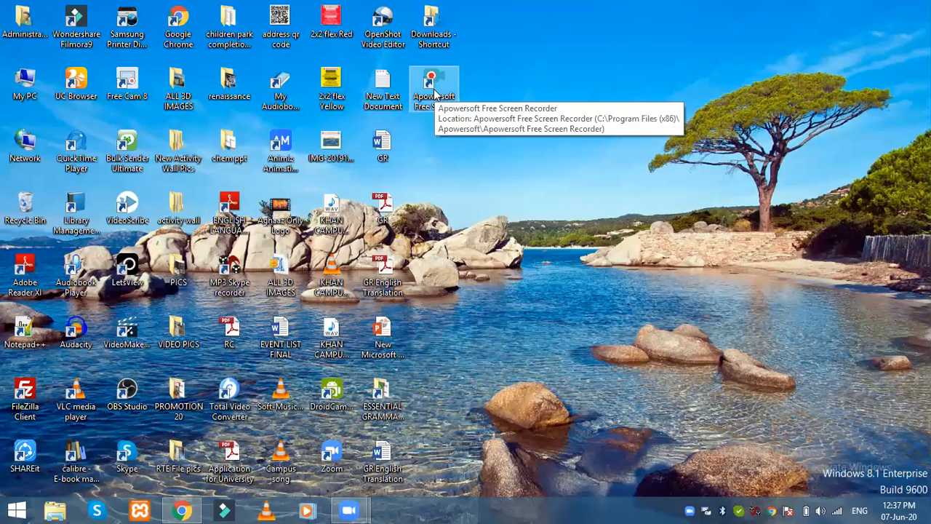
{"action": "left_click", "coordinate": [433, 89]}
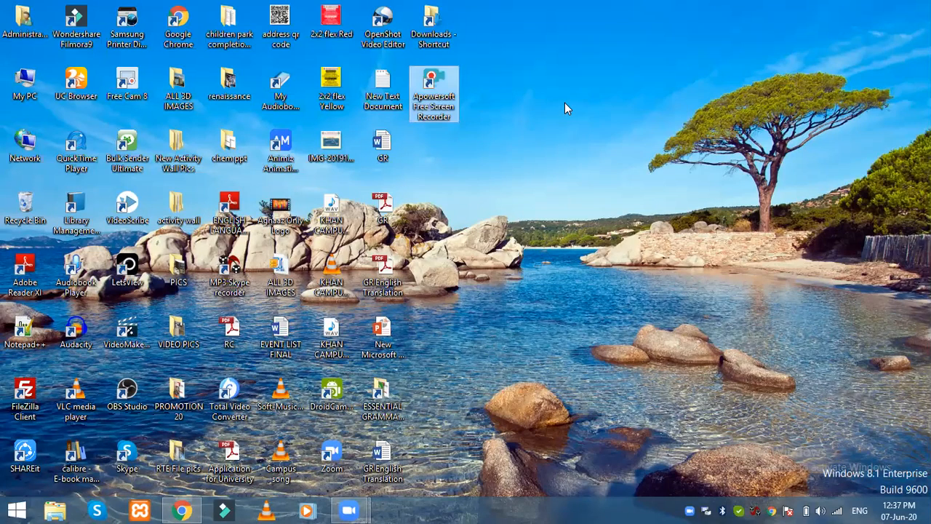
Step: Browse to D:\ESSENTIAL GRAMMAR\12th English Contents and select the Adverb New presentation
{"action": "left_click", "coordinate": [58, 509]}
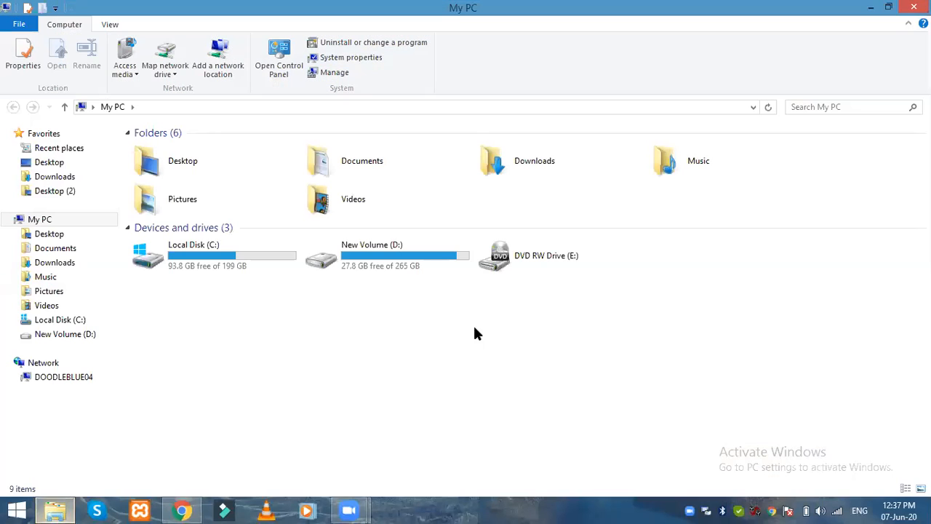
{"action": "double_click", "coordinate": [411, 264]}
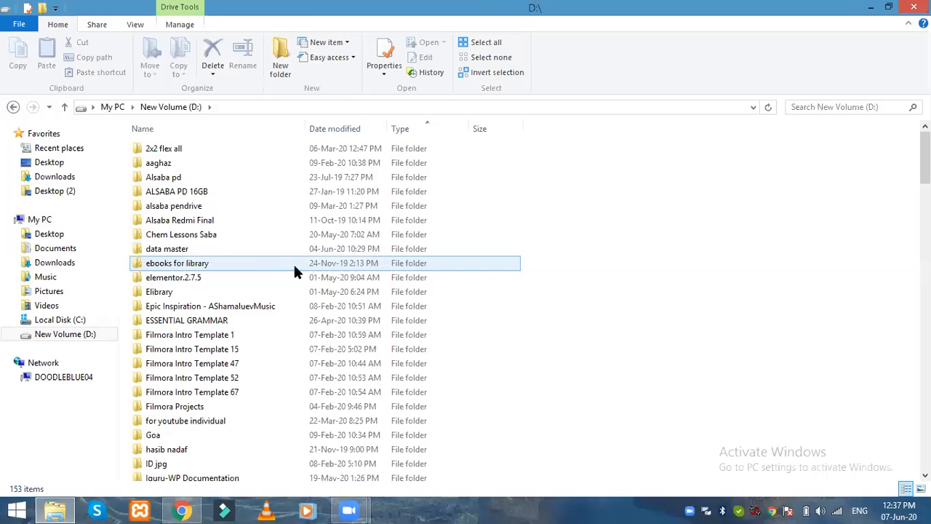
{"action": "double_click", "coordinate": [197, 321]}
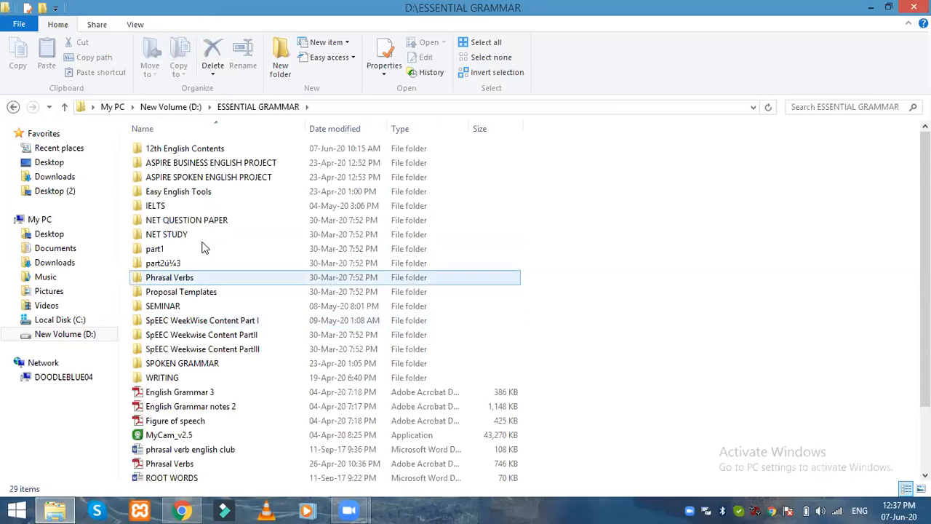
{"action": "double_click", "coordinate": [153, 148]}
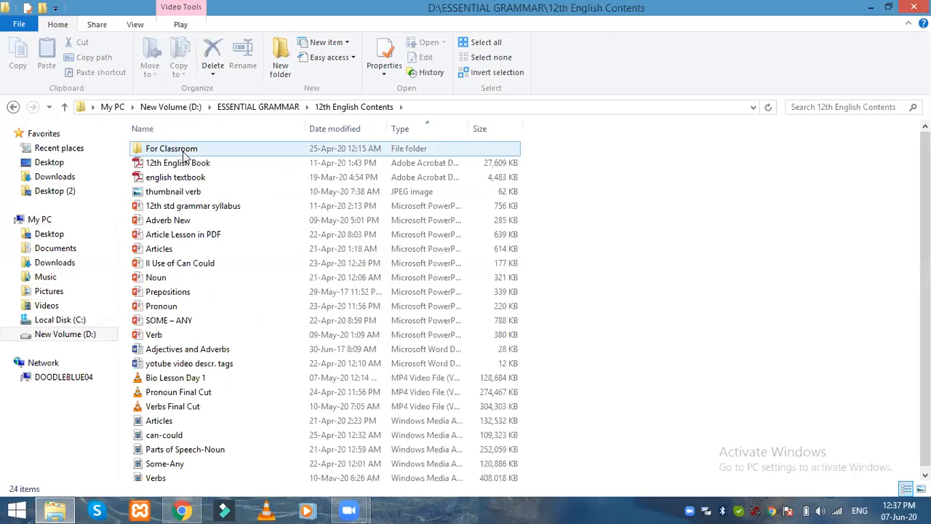
{"action": "left_click", "coordinate": [180, 225]}
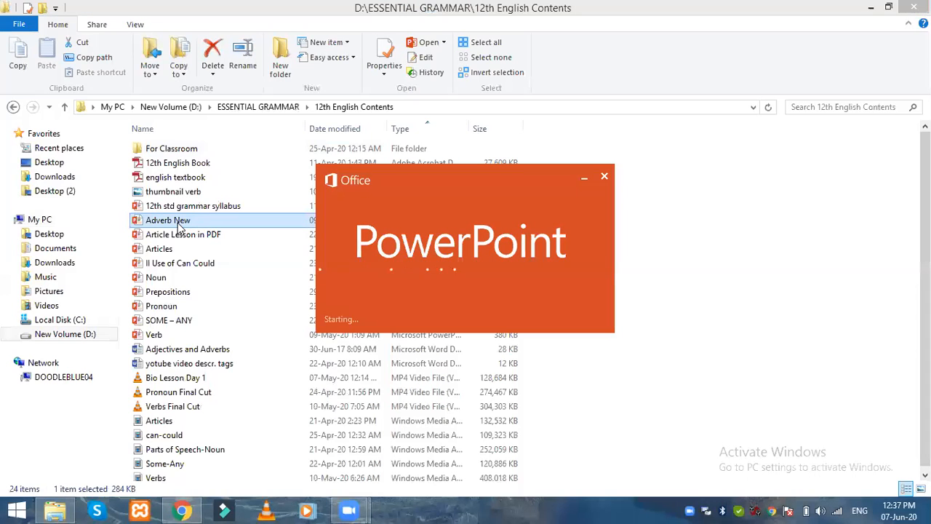
Step: Open Adverb New, dismiss the Office activation warning and start the slide show from slide one
{"action": "left_click", "coordinate": [198, 249]}
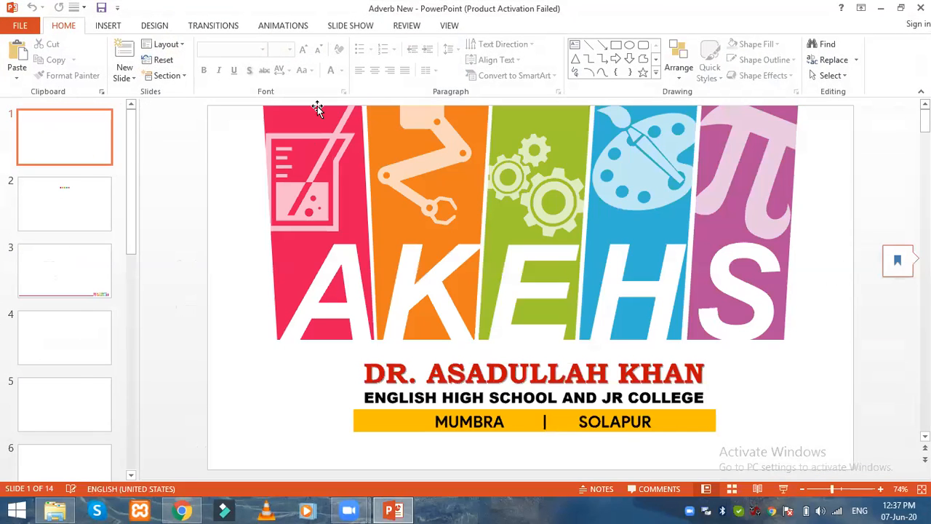
{"action": "left_click", "coordinate": [350, 28]}
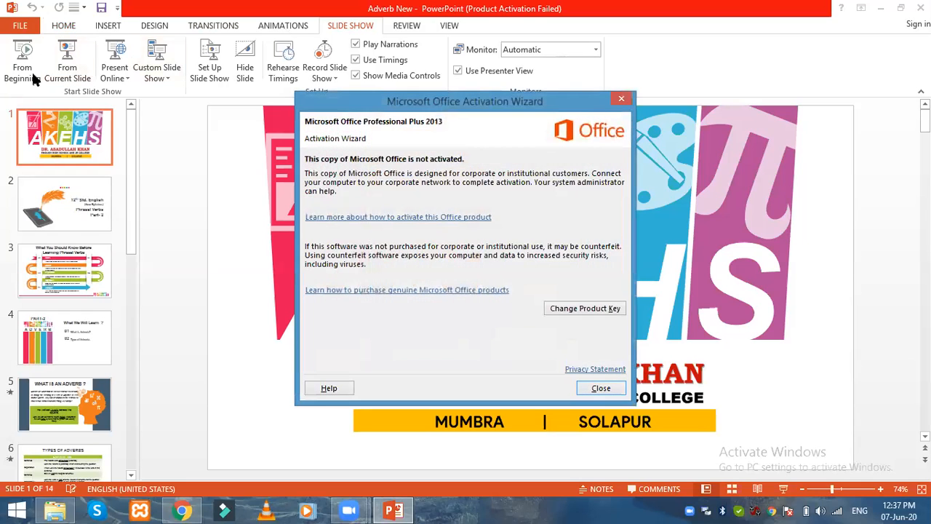
{"action": "left_click", "coordinate": [599, 389]}
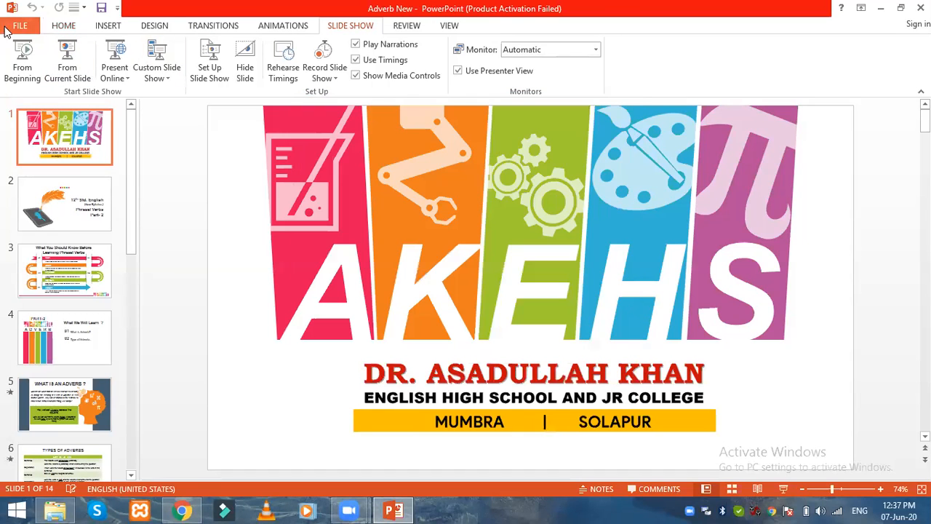
{"action": "left_click", "coordinate": [25, 69]}
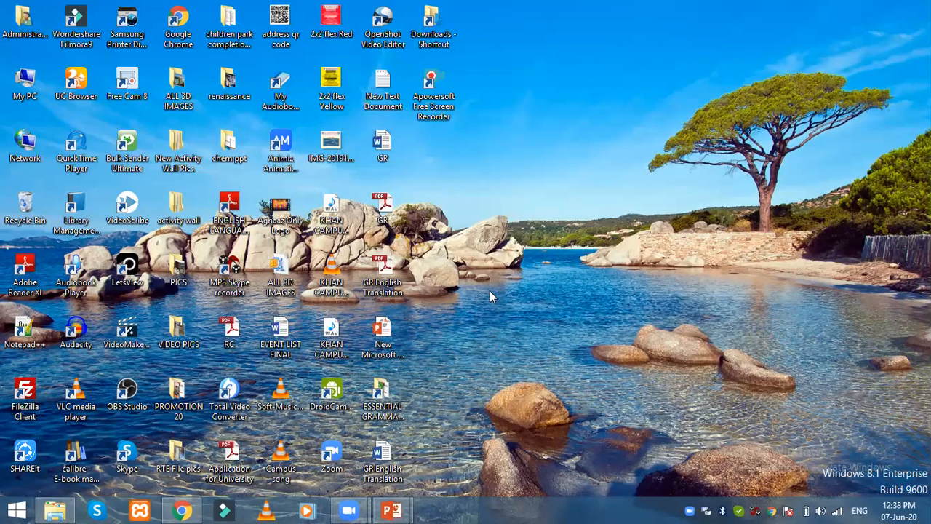
Step: Refresh the desktop and launch Apowersoft Free Screen Recorder from its desktop shortcut
{"action": "left_click", "coordinate": [440, 84]}
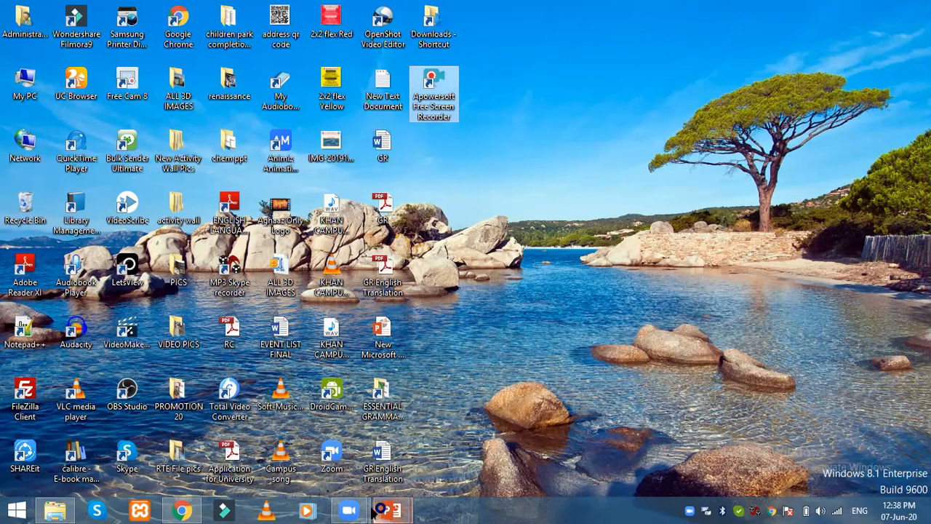
{"action": "mouse_move", "coordinate": [399, 509]}
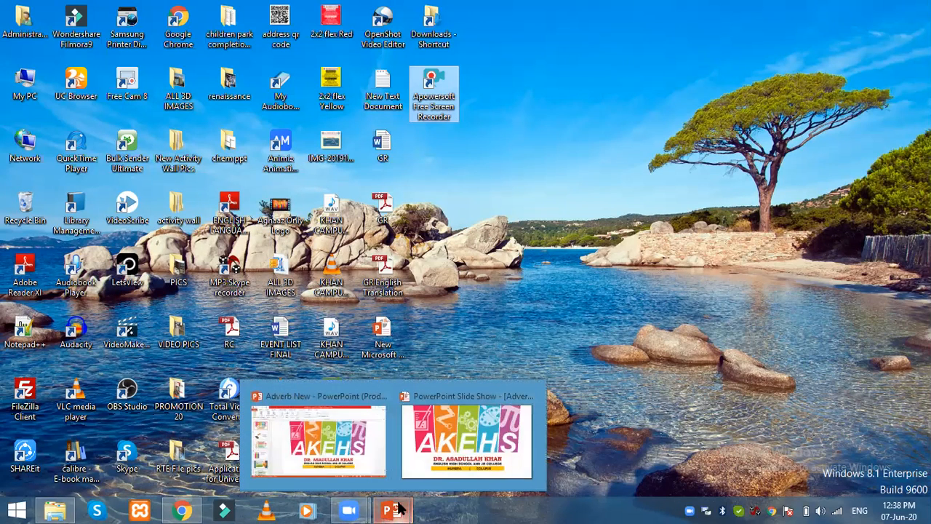
{"action": "mouse_move", "coordinate": [340, 445]}
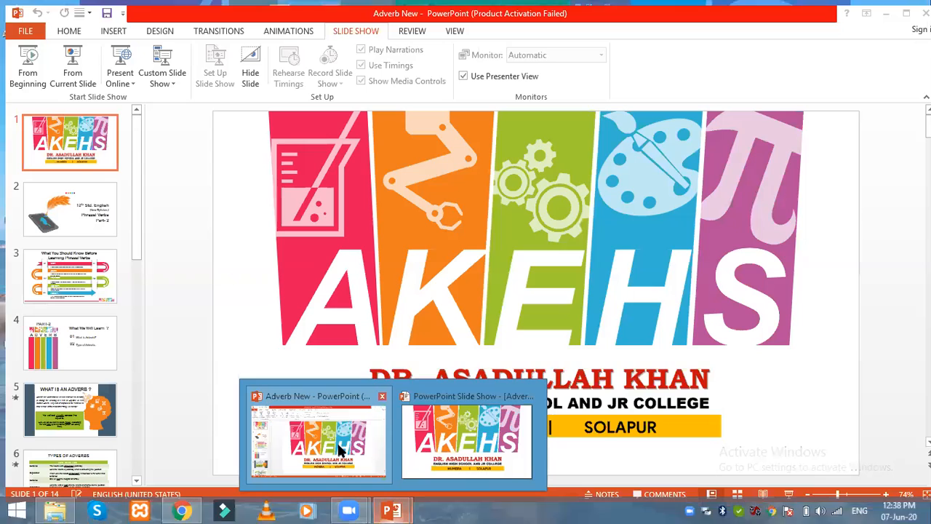
{"action": "mouse_move", "coordinate": [476, 434]}
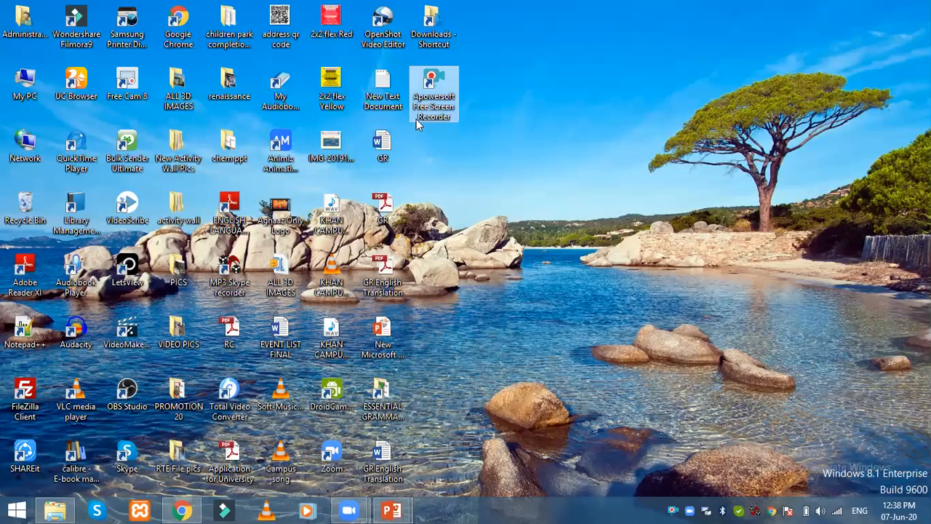
{"action": "right_click", "coordinate": [682, 105]}
{"action": "right_click", "coordinate": [648, 106]}
{"action": "left_click", "coordinate": [655, 115]}
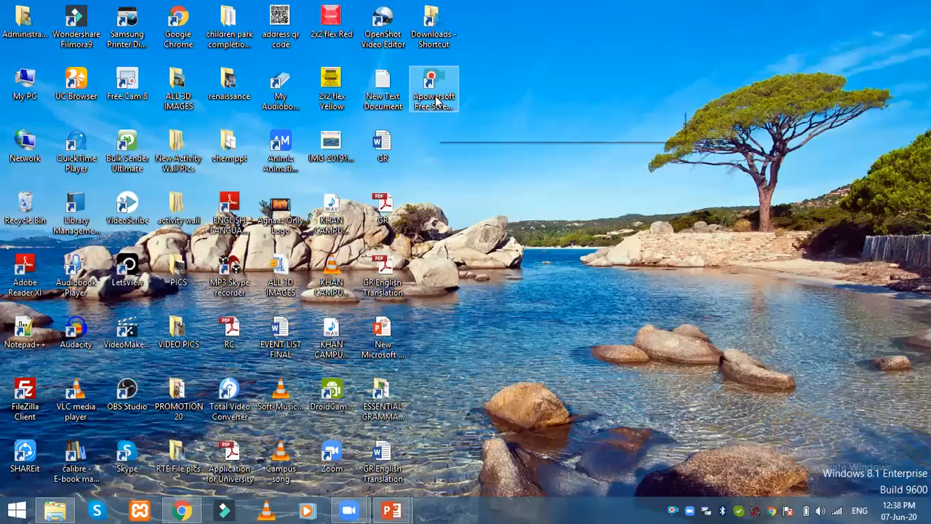
{"action": "double_click", "coordinate": [436, 102]}
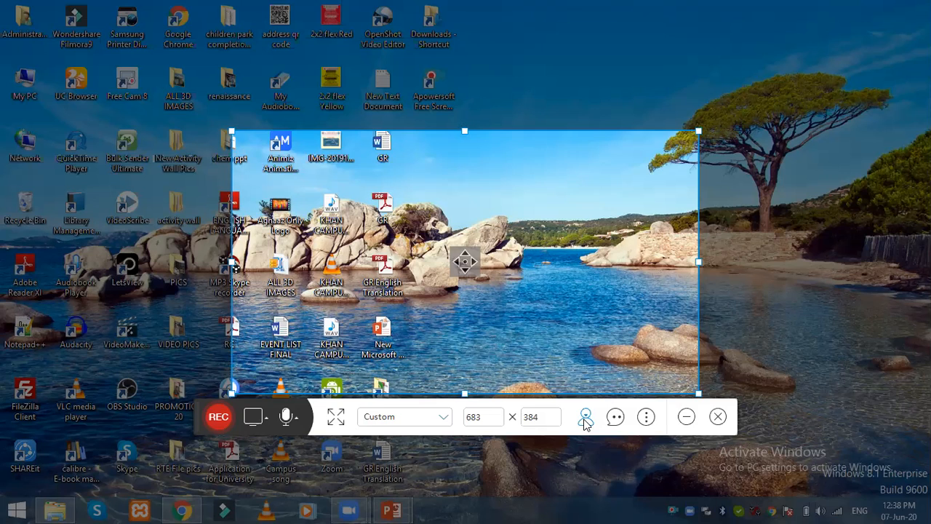
Step: Open the recorder's account window and log out of the current account
{"action": "left_click", "coordinate": [646, 419]}
{"action": "left_click", "coordinate": [650, 422]}
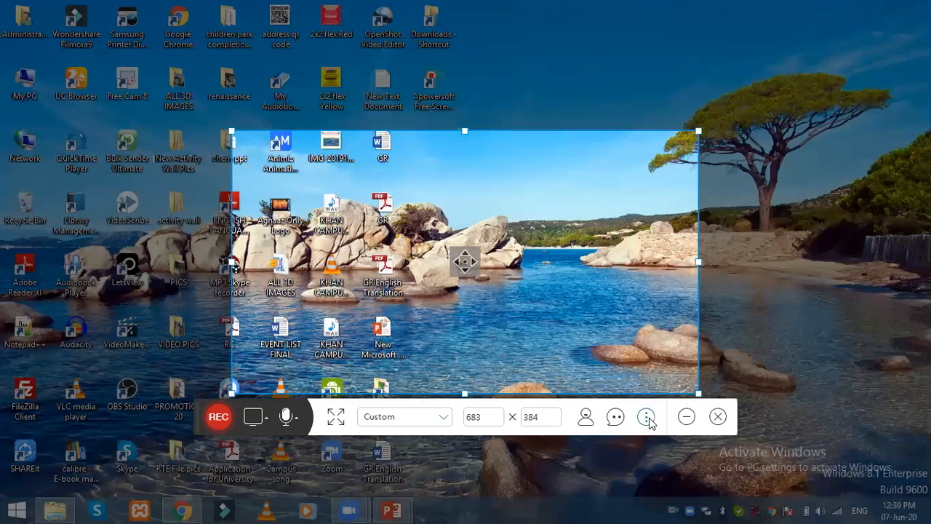
{"action": "left_click", "coordinate": [586, 416]}
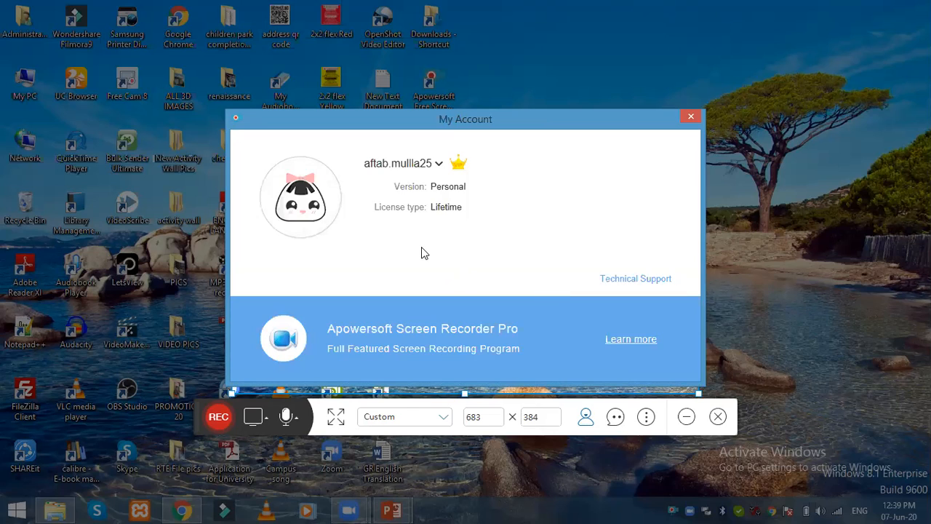
{"action": "left_click", "coordinate": [439, 168]}
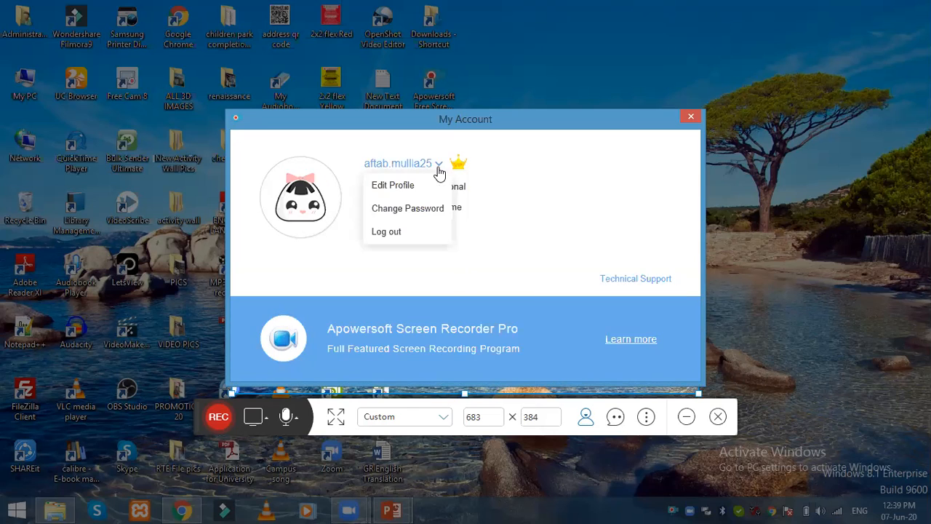
{"action": "left_click", "coordinate": [405, 241]}
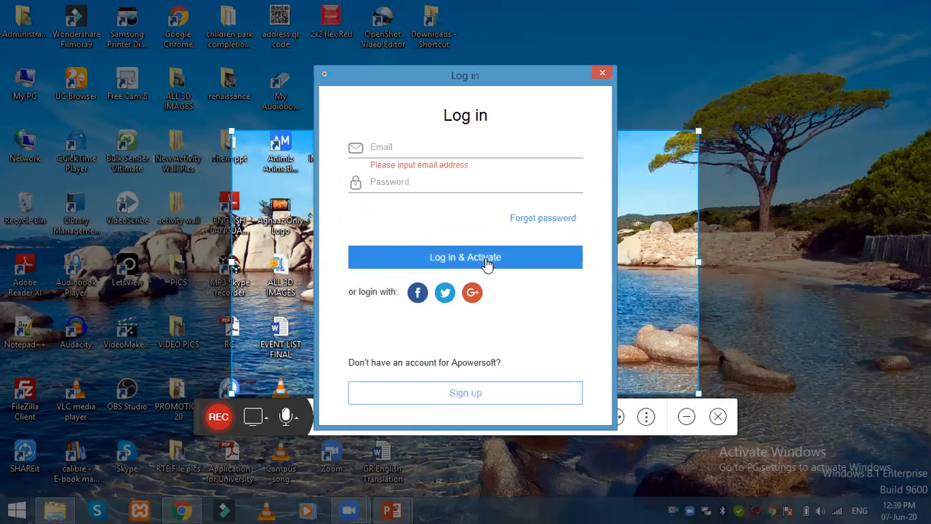
{"action": "left_click", "coordinate": [602, 74]}
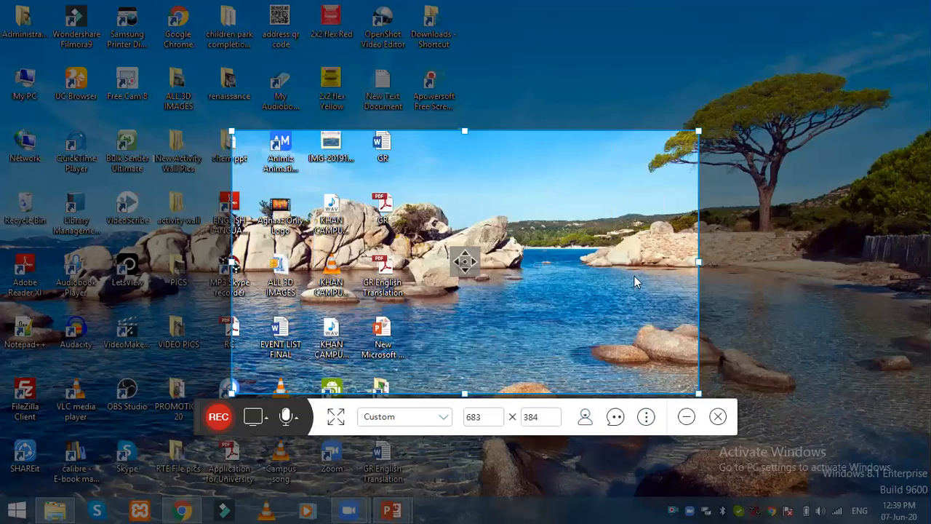
{"action": "left_click", "coordinate": [219, 416]}
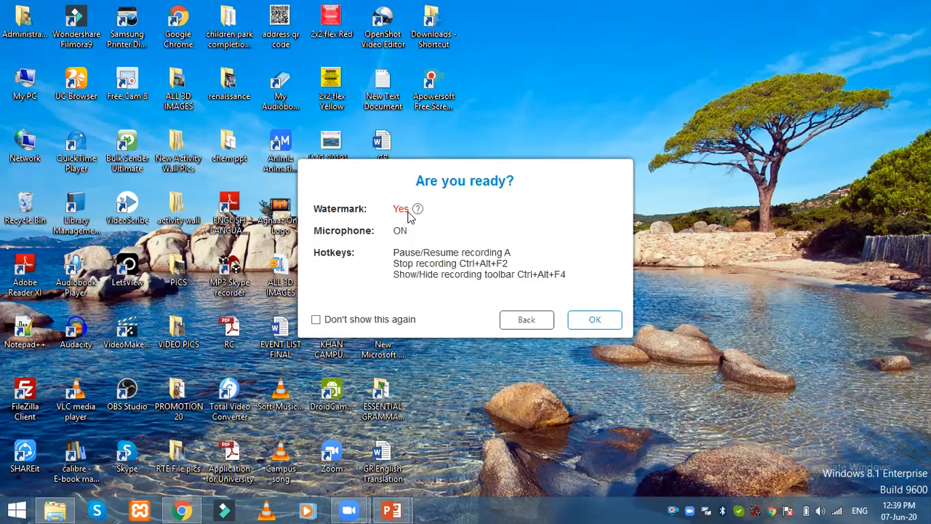
{"action": "left_click", "coordinate": [526, 318]}
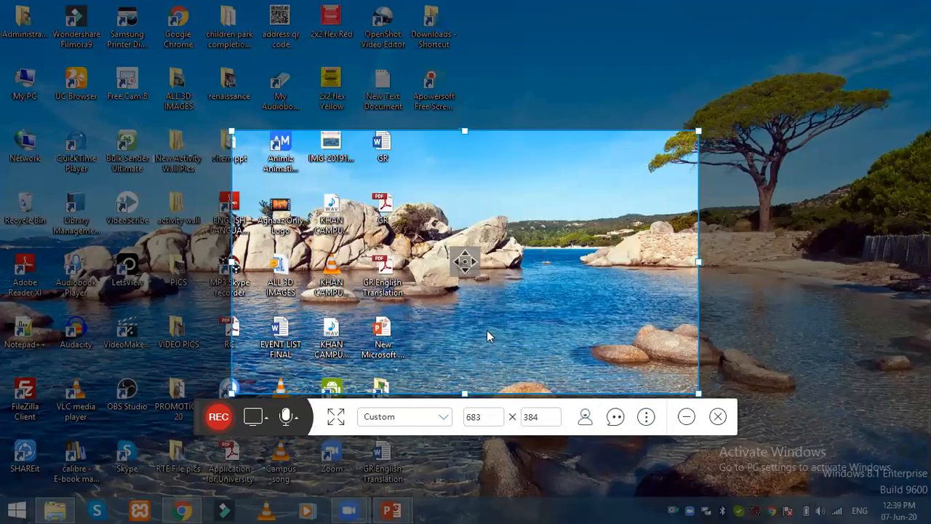
{"action": "left_click", "coordinate": [586, 418]}
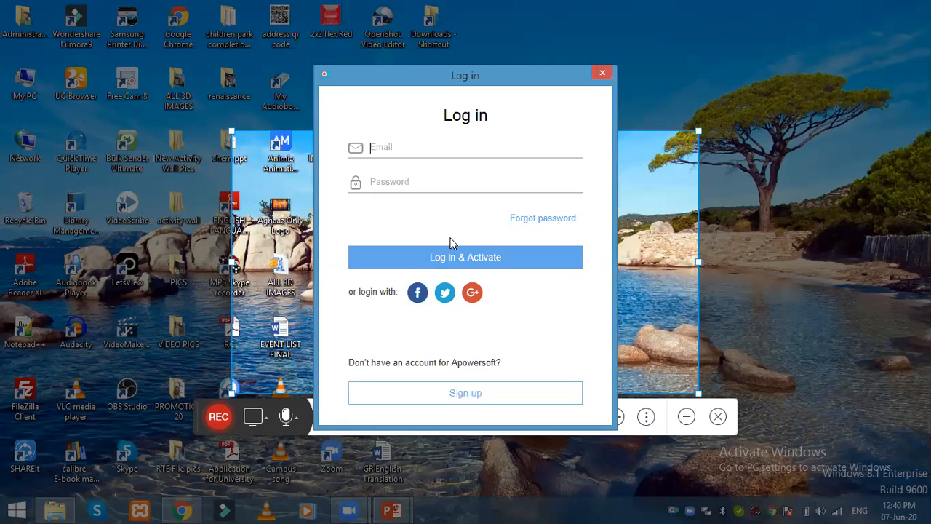
{"action": "left_click", "coordinate": [470, 403]}
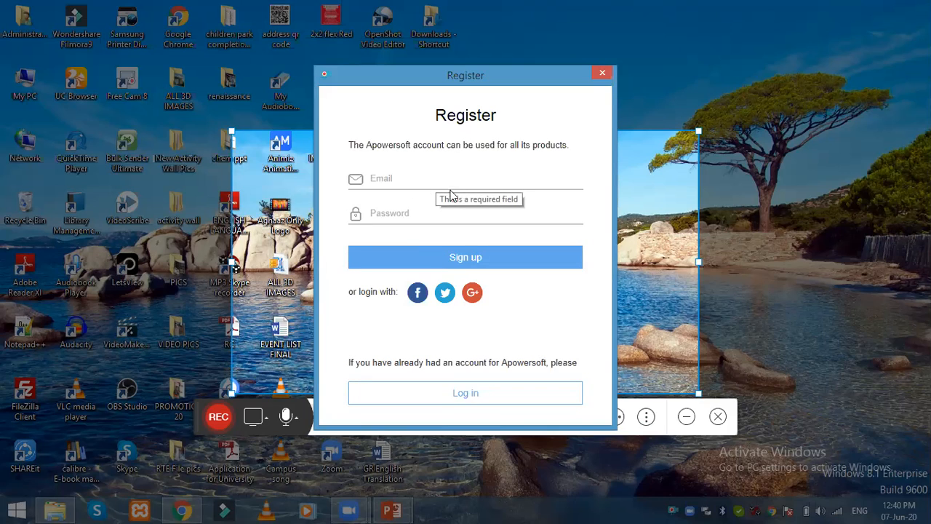
{"action": "type", "text": "ft"}
{"action": "key", "text": "BackSpace"}
{"action": "key", "text": "BackSpace"}
{"action": "type", "text": "ft"}
{"action": "key", "text": "BackSpace"}
{"action": "key", "text": "BackSpace"}
{"action": "type", "text": "khnc"}
{"action": "key", "text": "BackSpace"}
{"action": "key", "text": "BackSpace"}
{"action": "key", "text": "BackSpace"}
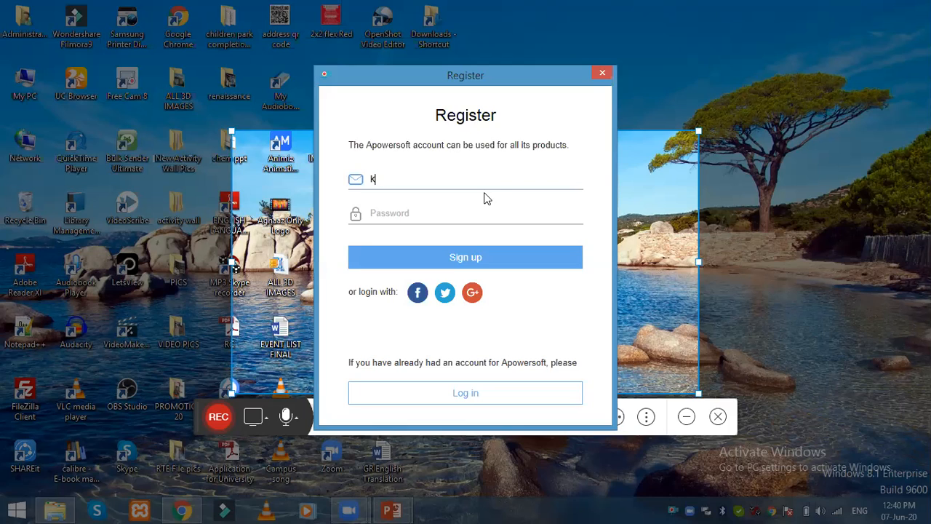
{"action": "type", "text": "hn"}
{"action": "key", "text": "BackSpace"}
{"action": "key", "text": "BackSpace"}
{"action": "key", "text": "BackSpace"}
{"action": "type", "text": "f"}
{"action": "key", "text": "BackSpace"}
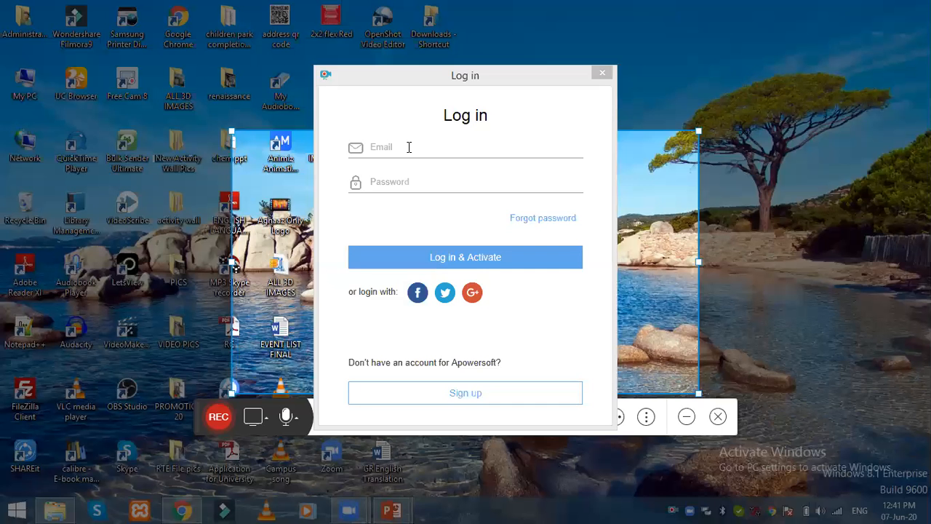
Step: Switch to the registration form and enter the account e-mail address
{"action": "left_click", "coordinate": [407, 146]}
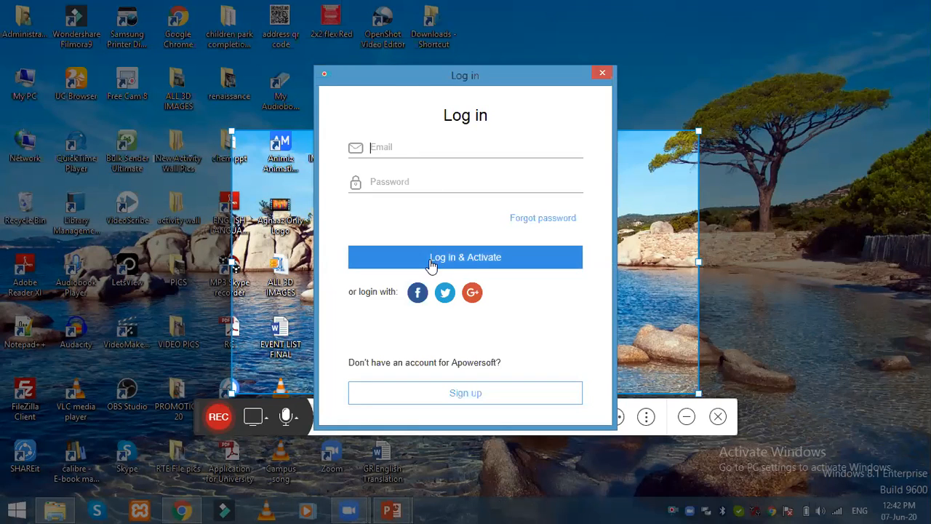
{"action": "left_click", "coordinate": [480, 399]}
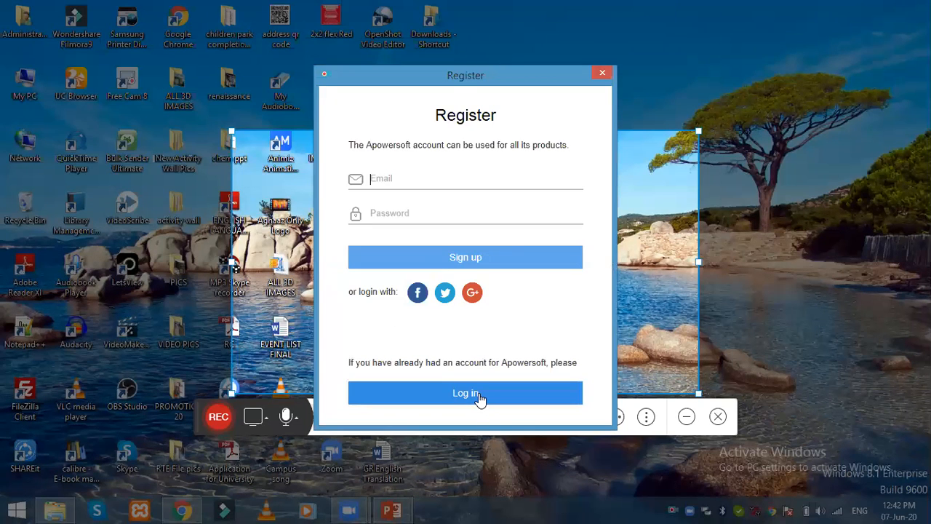
{"action": "left_click", "coordinate": [409, 178]}
{"action": "type", "text": "af"}
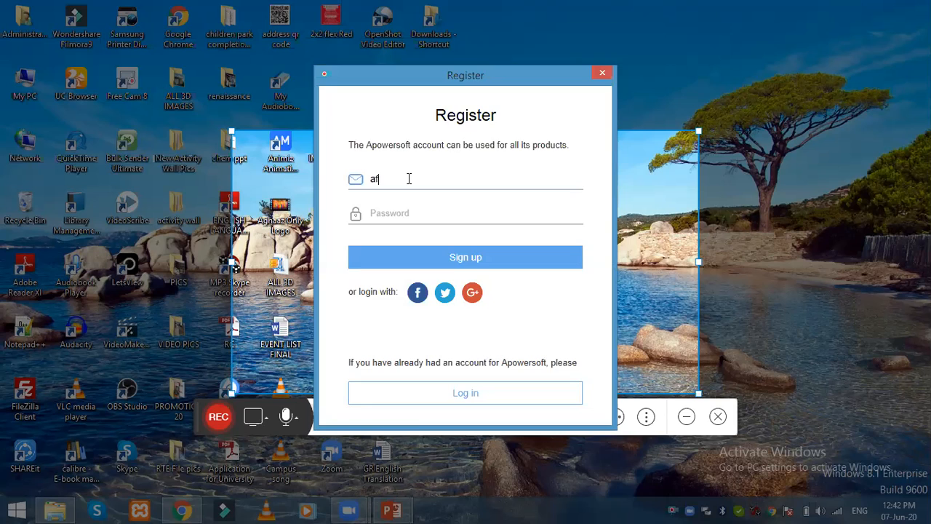
{"action": "type", "text": "tab"}
{"action": "key", "text": "BackSpace"}
{"action": "key", "text": "BackSpace"}
{"action": "key", "text": "BackSpace"}
{"action": "key", "text": "BackSpace"}
{"action": "key", "text": "BackSpace"}
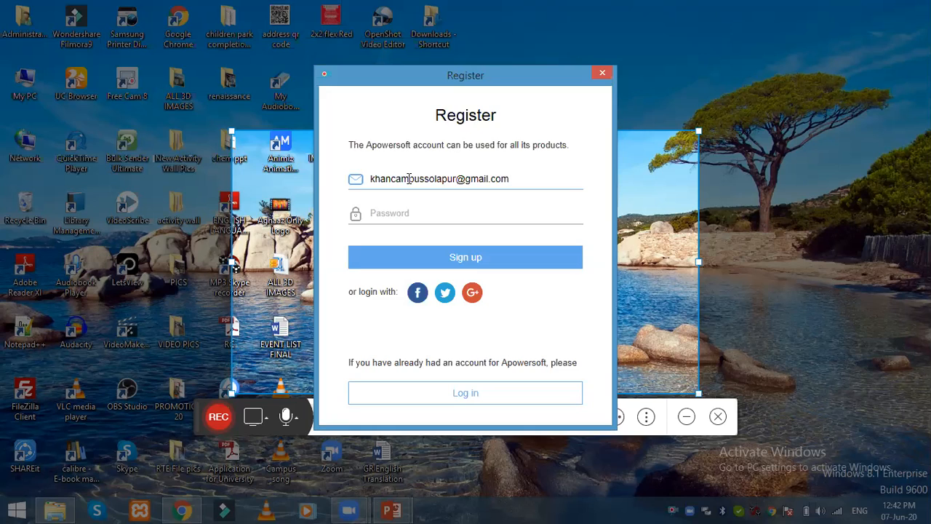
Step: Type the account password and submit the registration
{"action": "key", "text": "Tab"}
{"action": "type", "text": "••"}
{"action": "key", "text": "BackSpace"}
{"action": "key", "text": "BackSpace"}
{"action": "type", "text": "•••••••••"}
{"action": "left_click", "coordinate": [456, 261]}
{"action": "left_click", "coordinate": [458, 262]}
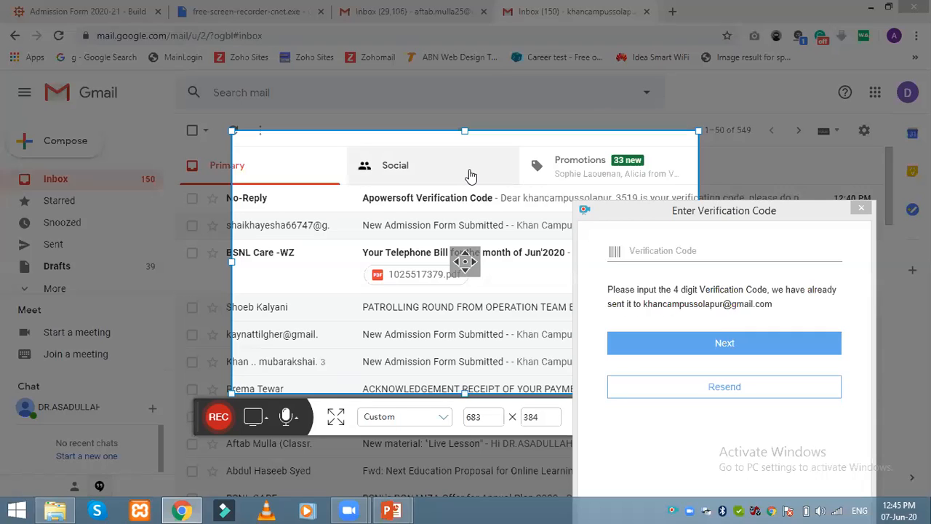
Step: Open the Apowersoft Verification Code email and copy the verification code
{"action": "left_click", "coordinate": [397, 207]}
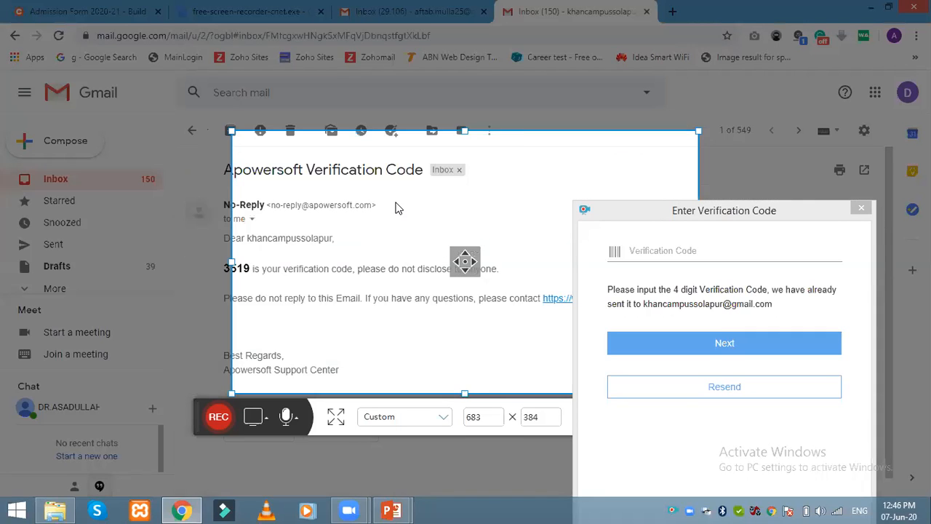
{"action": "double_click", "coordinate": [240, 271]}
{"action": "key", "text": "ctrl+c"}
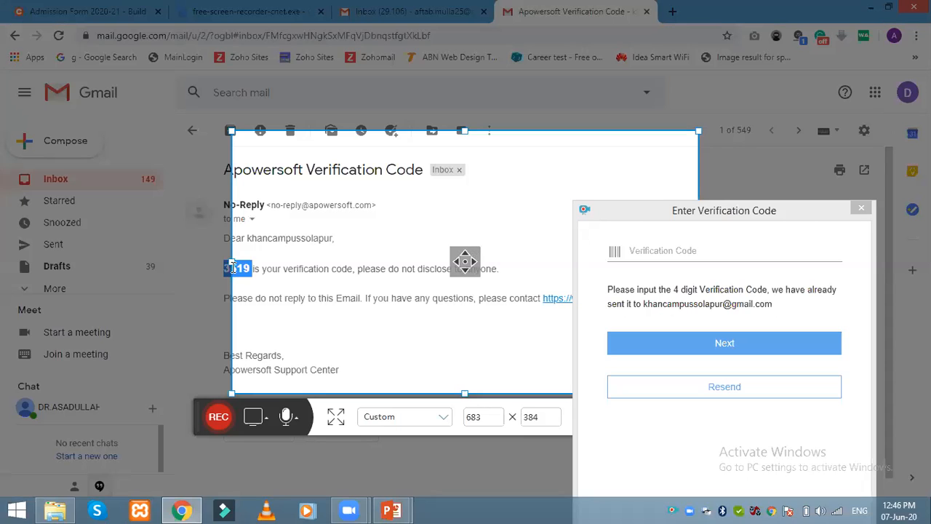
{"action": "left_click", "coordinate": [318, 286]}
Step: Paste the code into the recorder to activate the Lifetime VIP licence, then minimize Chrome
{"action": "left_click", "coordinate": [676, 259]}
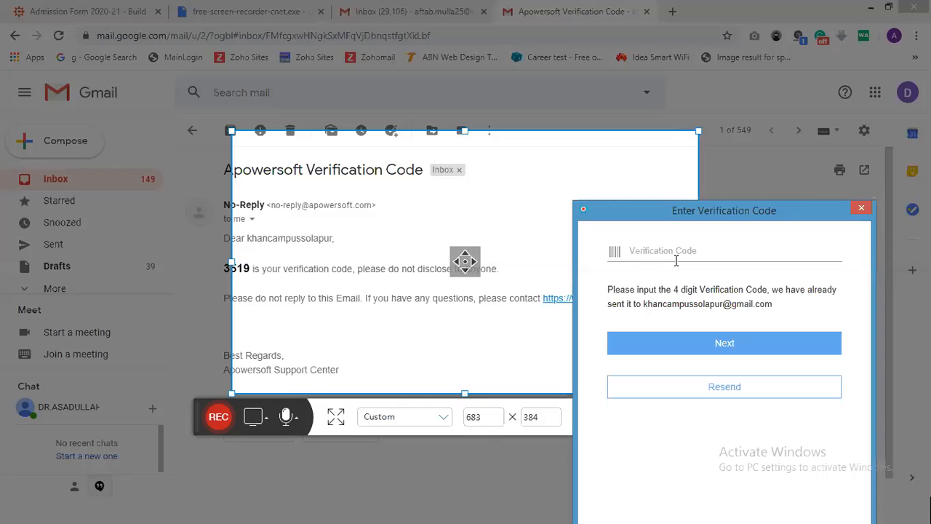
{"action": "key", "text": "ctrl+v"}
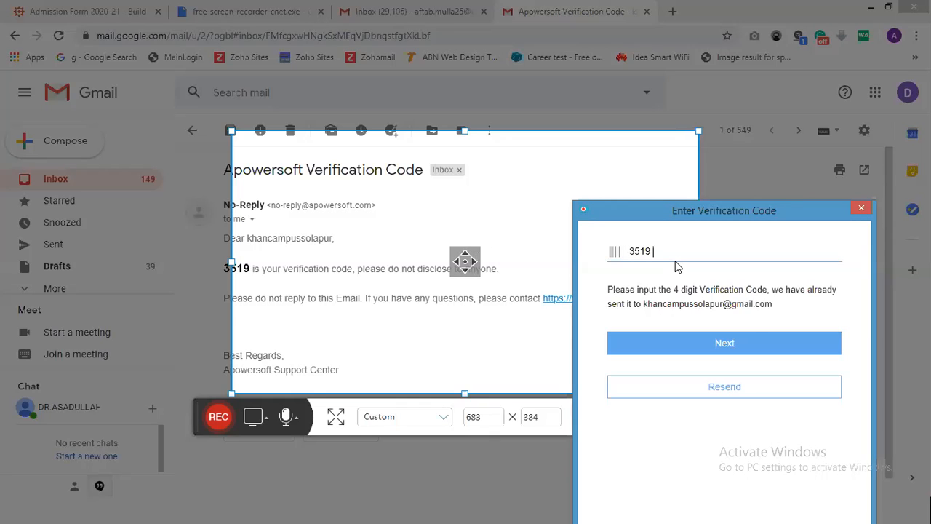
{"action": "left_click", "coordinate": [720, 343]}
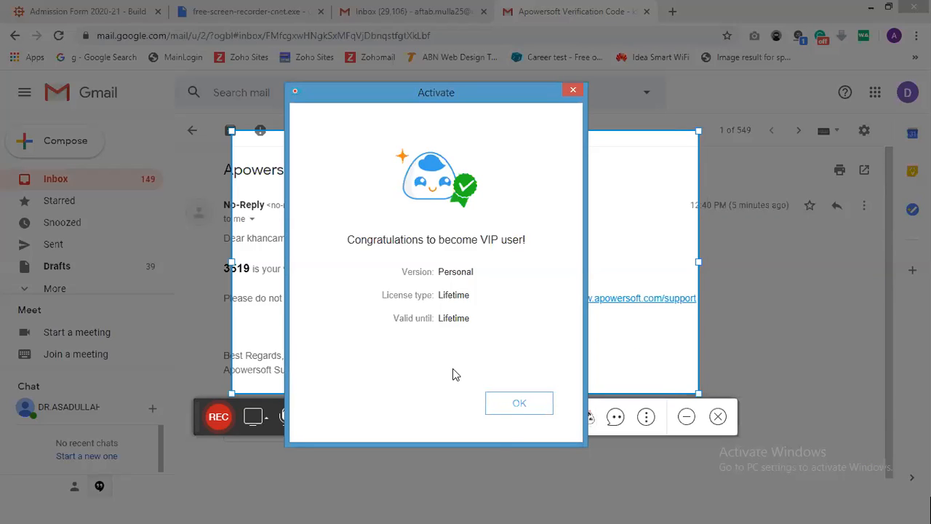
{"action": "left_click", "coordinate": [530, 409]}
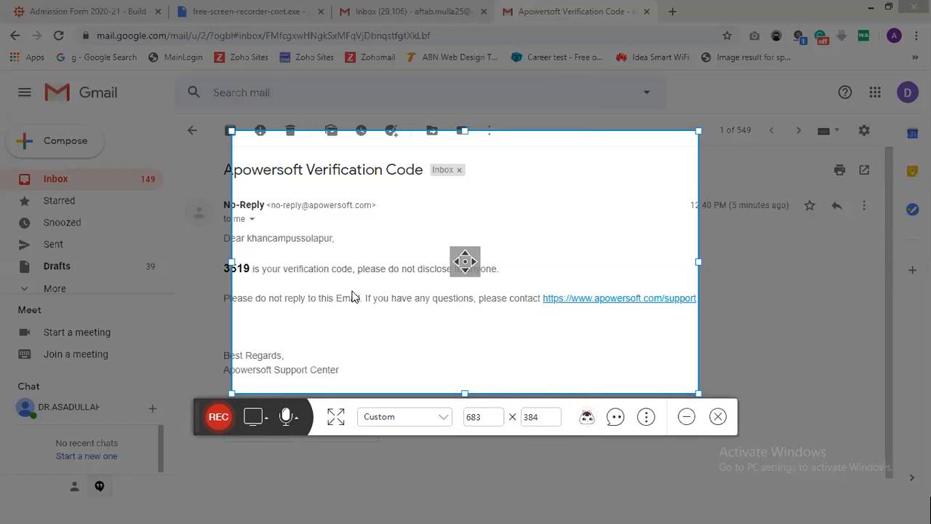
{"action": "left_click", "coordinate": [871, 7]}
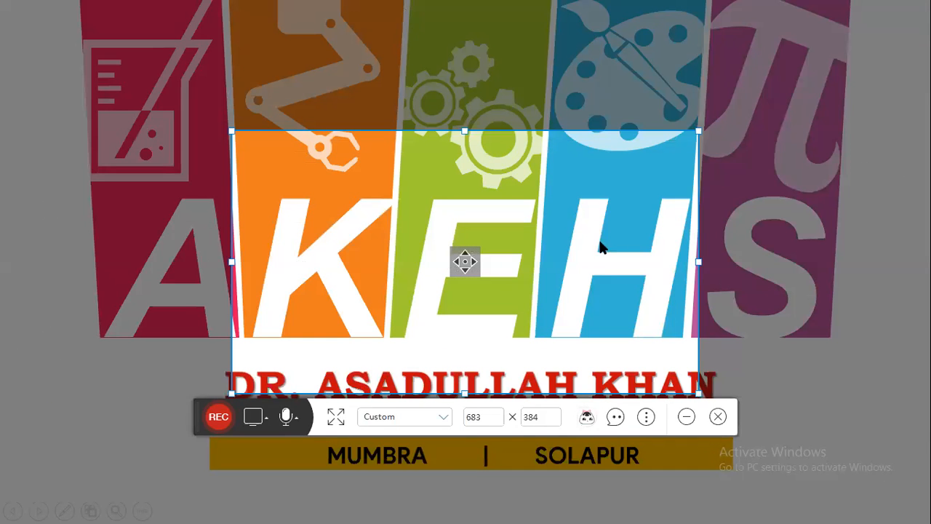
Step: Exit the AKEH slideshow and bring up the recorder's Screen / Web camera source choices
{"action": "key", "text": "Escape"}
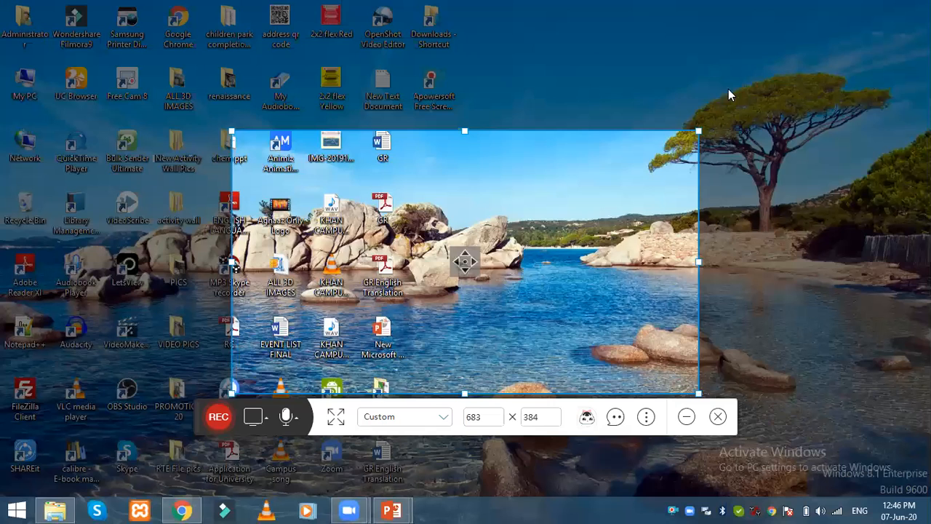
{"action": "left_click_drag", "start_coordinate": [581, 219], "coordinate": [608, 148]}
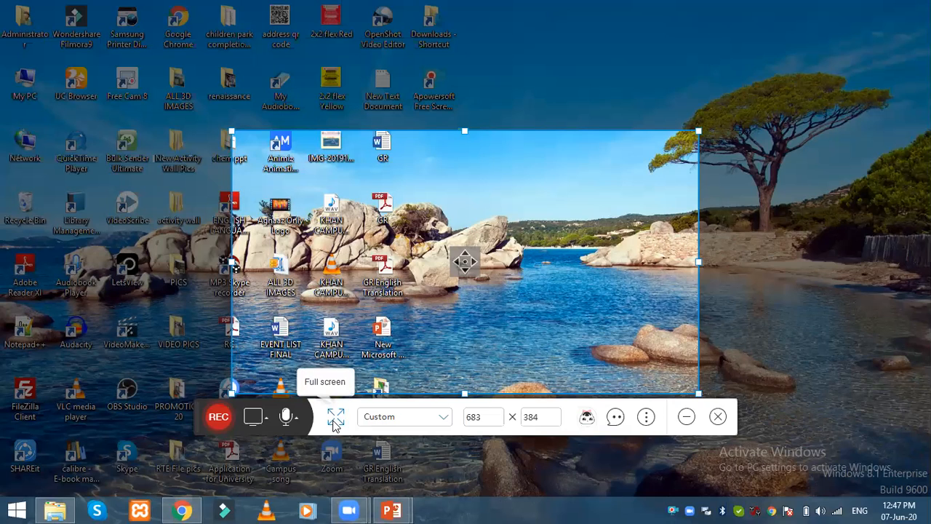
{"action": "left_click", "coordinate": [264, 421]}
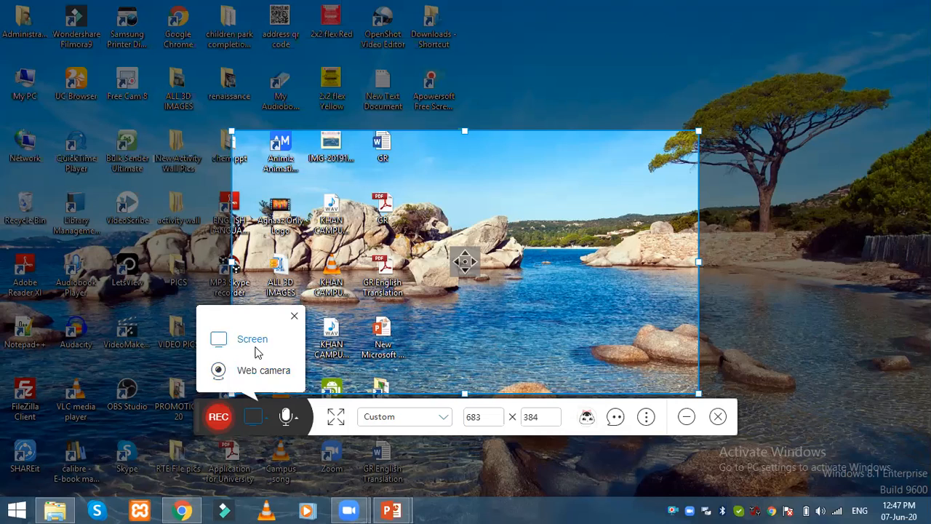
Step: Record system sound plus microphone, and set the capture area to full screen (1366 × 768)
{"action": "left_click", "coordinate": [294, 420]}
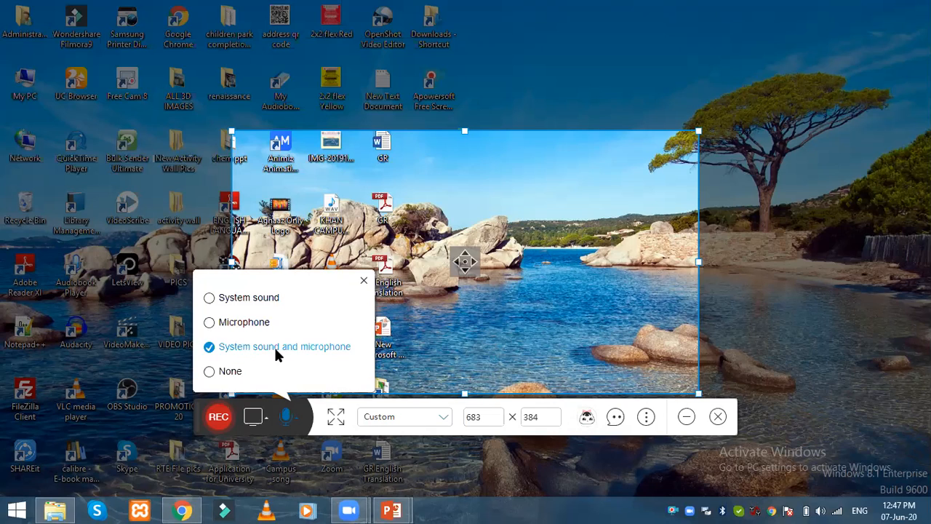
{"action": "left_click", "coordinate": [244, 328]}
{"action": "left_click", "coordinate": [248, 350]}
{"action": "left_click", "coordinate": [286, 416]}
{"action": "left_click", "coordinate": [284, 413]}
{"action": "left_click", "coordinate": [289, 419]}
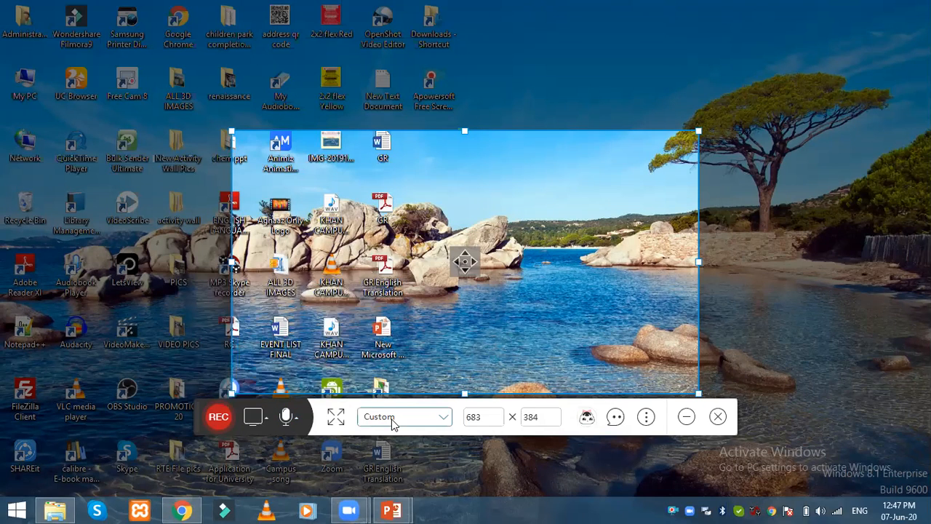
{"action": "left_click", "coordinate": [337, 422]}
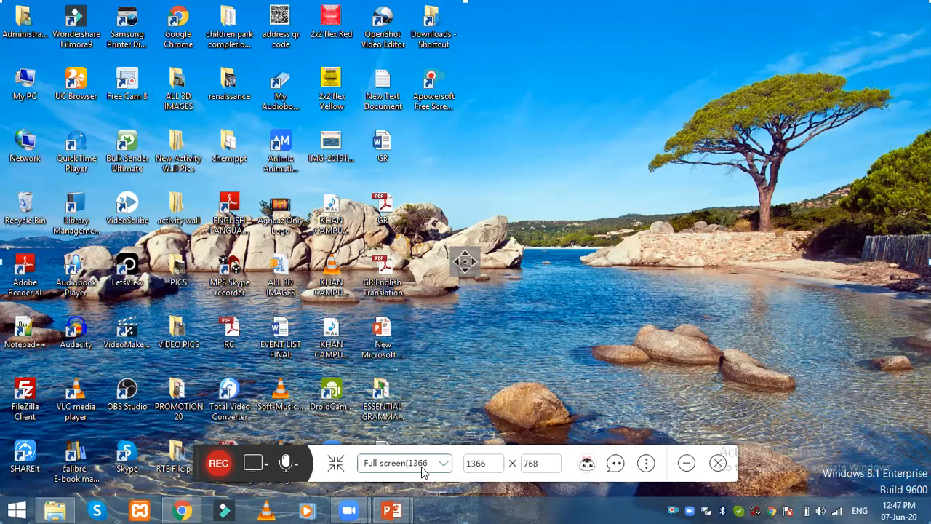
{"action": "left_click", "coordinate": [620, 466]}
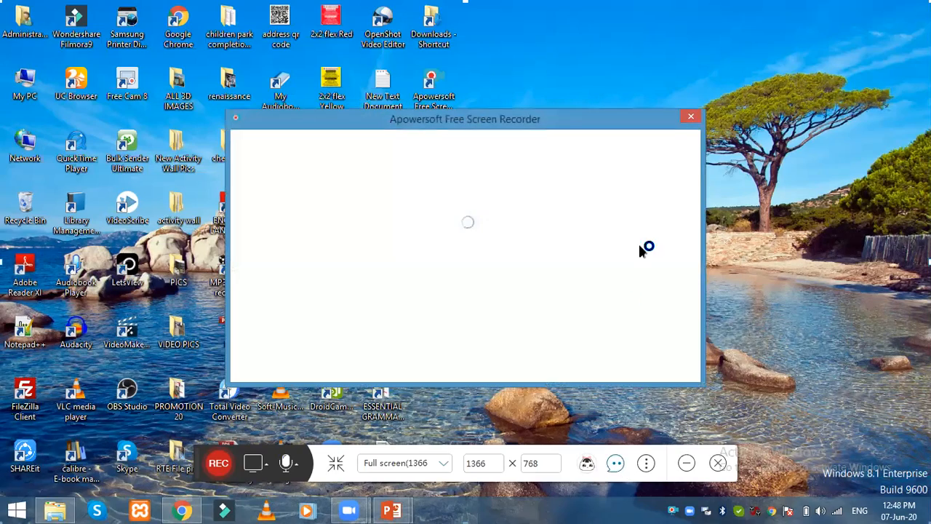
{"action": "left_click", "coordinate": [690, 117]}
{"action": "left_click", "coordinate": [615, 462]}
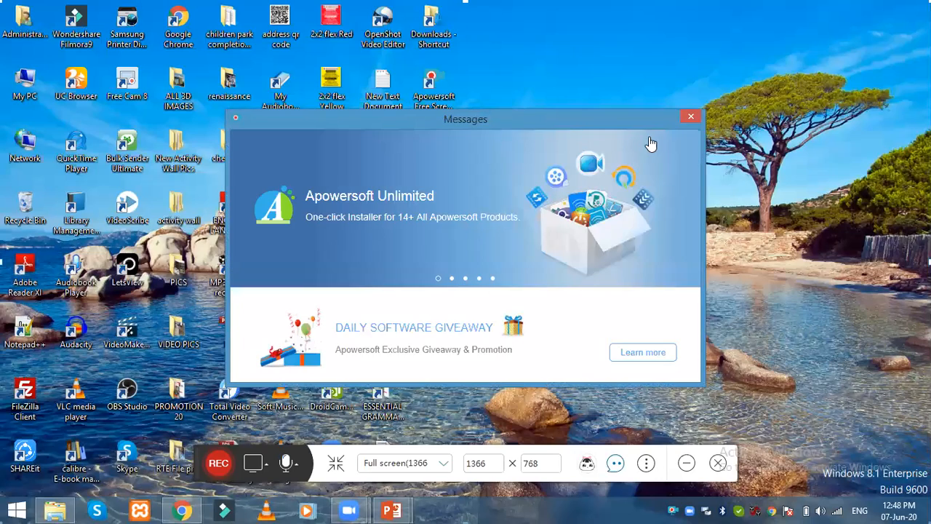
{"action": "left_click", "coordinate": [692, 117]}
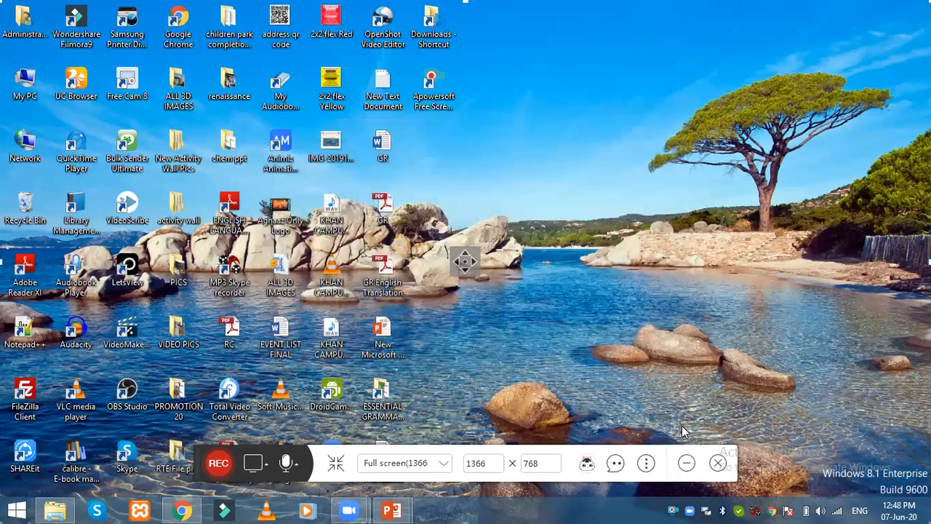
Step: Bring up the Options dialog from the three-dot menu, review General shortcuts, then show Recording settings
{"action": "left_click", "coordinate": [646, 467]}
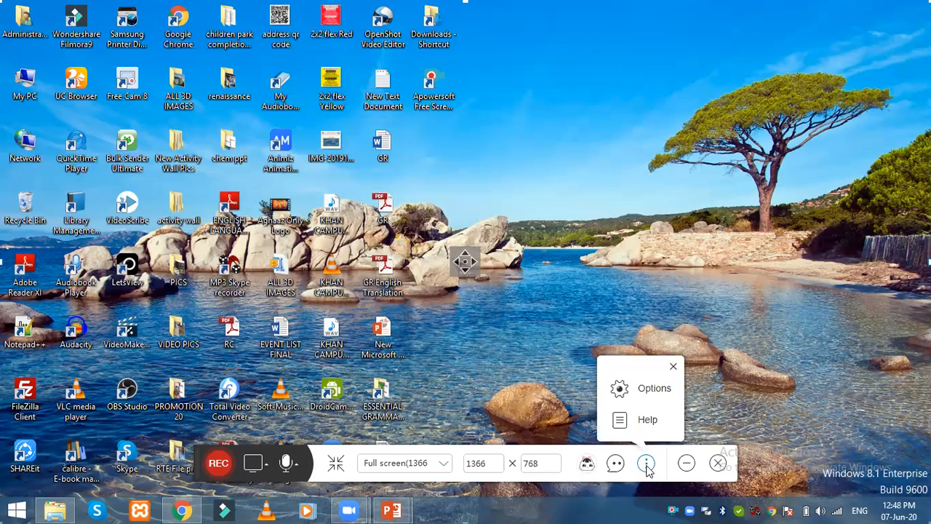
{"action": "left_click", "coordinate": [651, 396]}
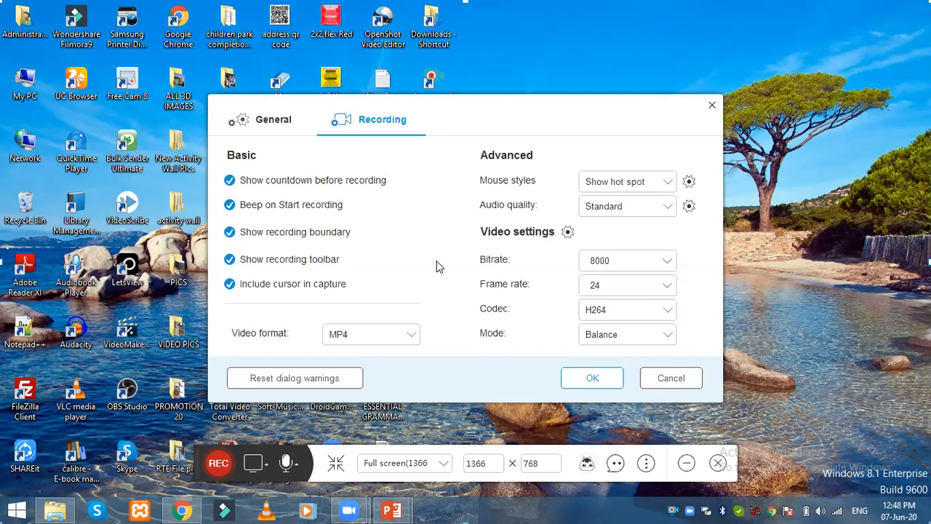
{"action": "left_click", "coordinate": [274, 128]}
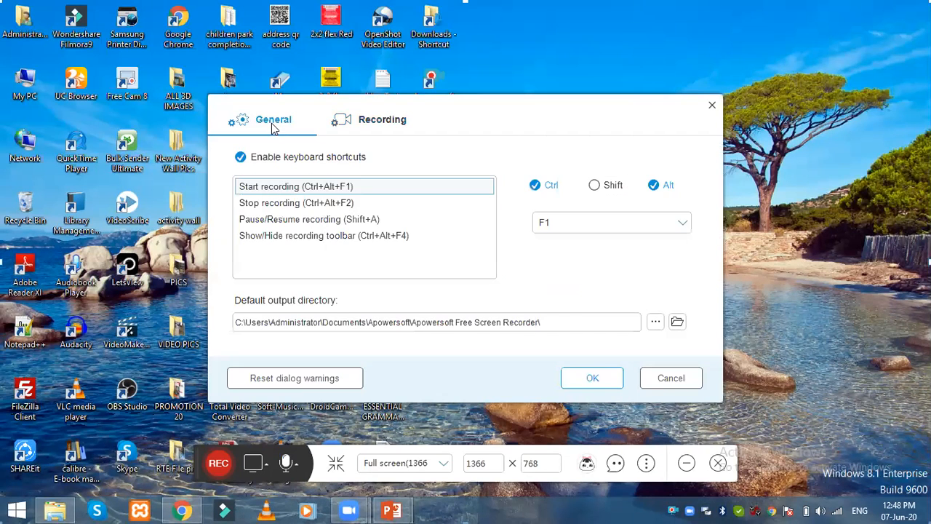
{"action": "left_click", "coordinate": [400, 118]}
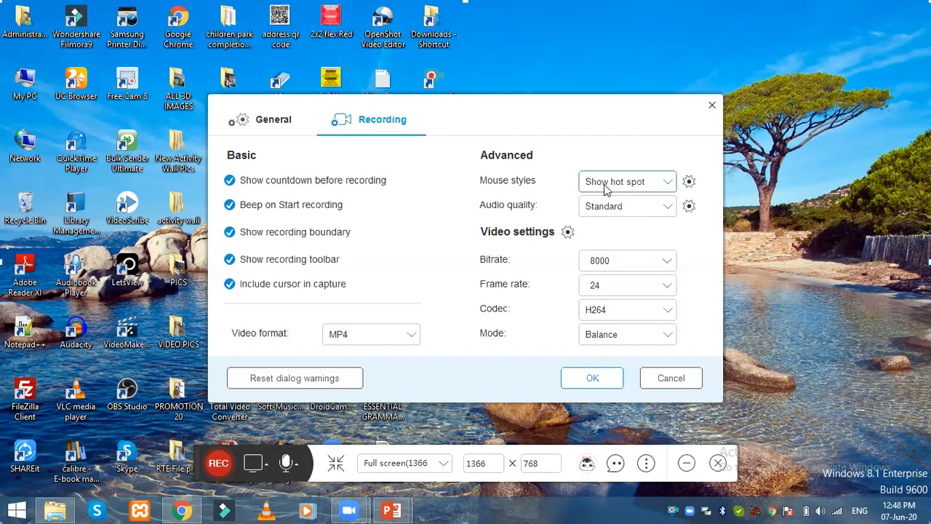
Step: Keep the mouse style at Show hot spot and set audio quality to High
{"action": "left_click", "coordinate": [650, 182]}
{"action": "left_click", "coordinate": [652, 184]}
{"action": "left_click", "coordinate": [653, 188]}
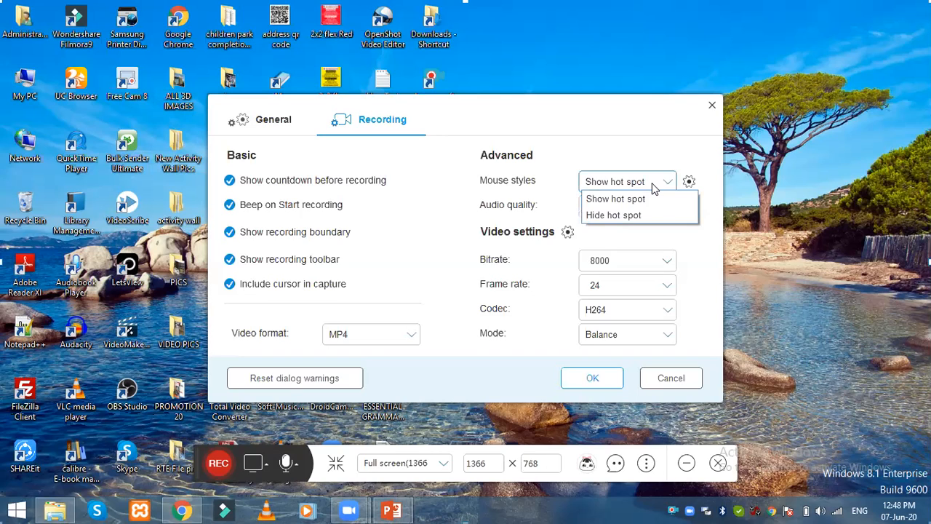
{"action": "left_click", "coordinate": [652, 182]}
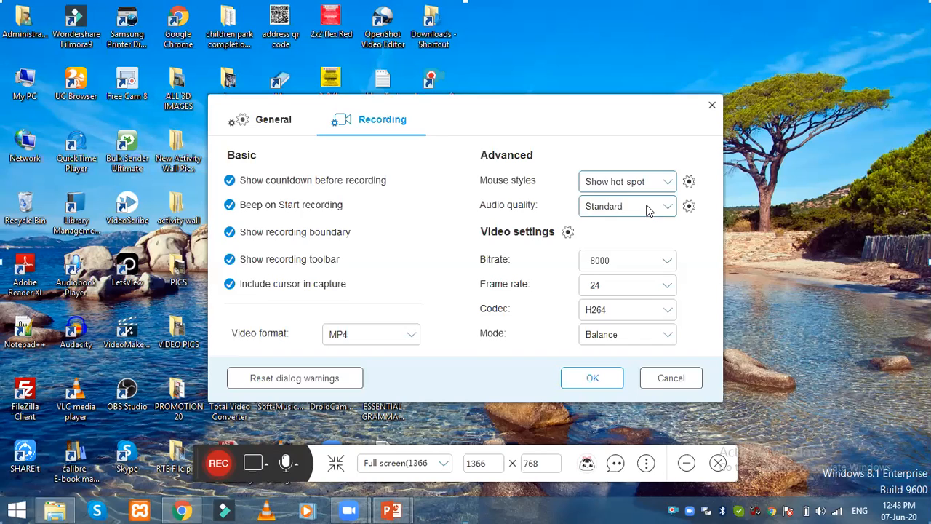
{"action": "left_click", "coordinate": [647, 208]}
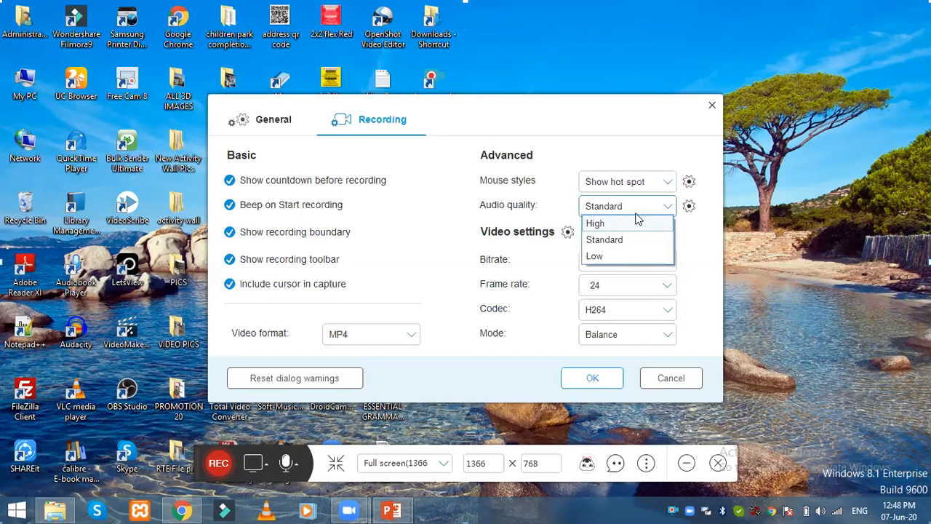
{"action": "left_click", "coordinate": [638, 207]}
{"action": "left_click", "coordinate": [638, 206]}
{"action": "left_click", "coordinate": [624, 222]}
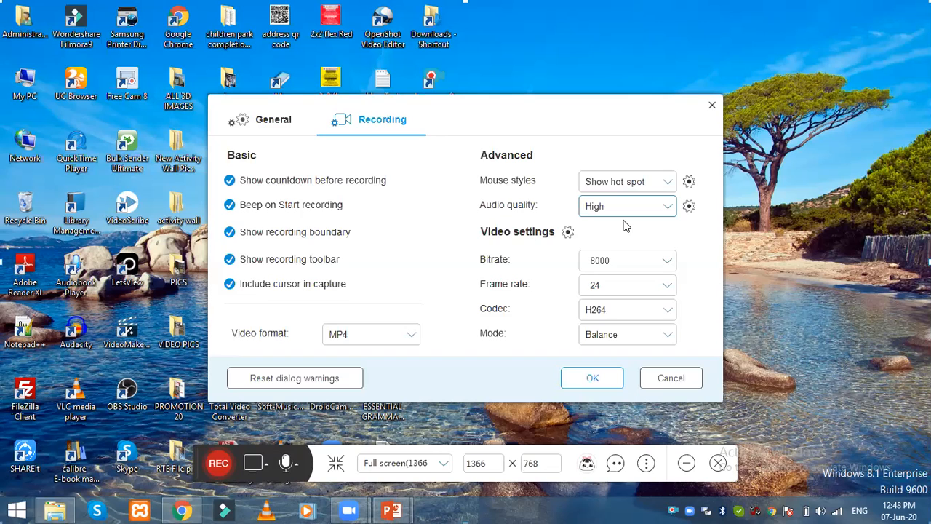
{"action": "key", "text": "Down"}
{"action": "key", "text": "Up"}
Step: Keep bitrate 8000, frame rate 24, H264 codec, Balance mode and MP4 video format
{"action": "left_click", "coordinate": [647, 262]}
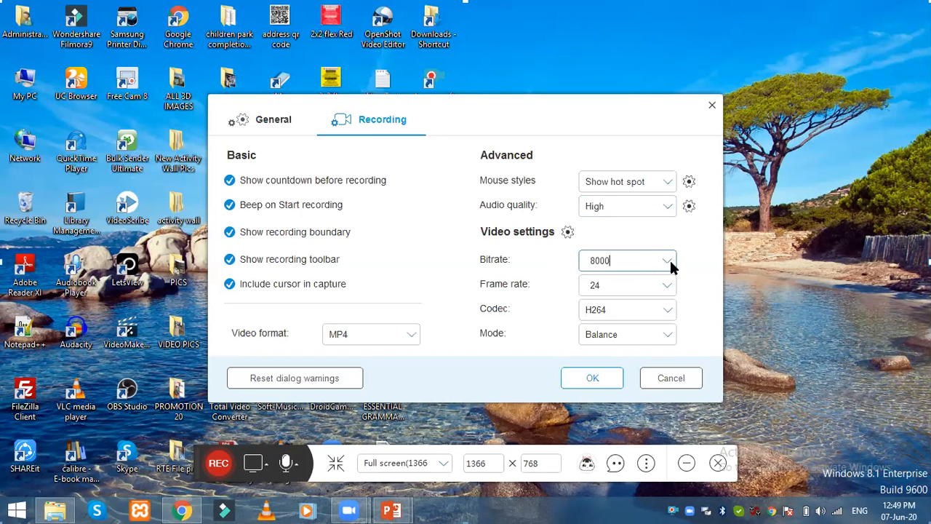
{"action": "left_click", "coordinate": [667, 261]}
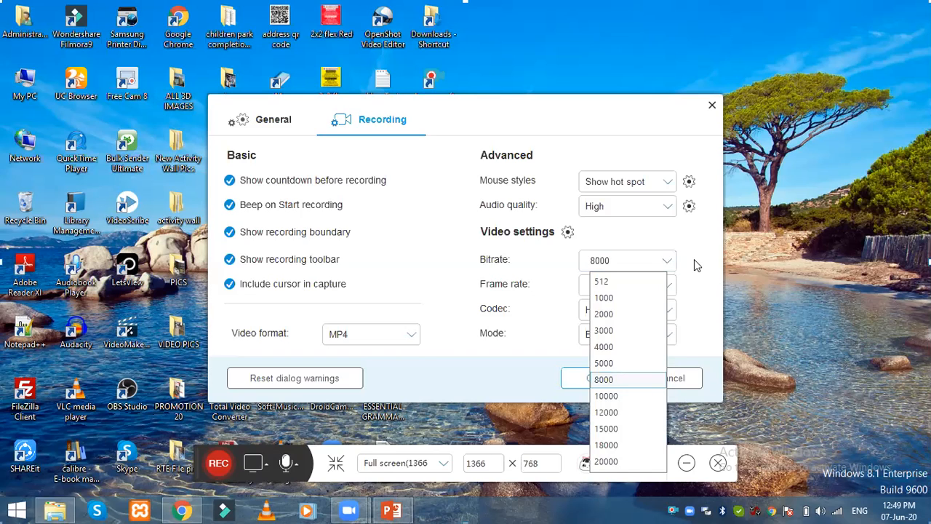
{"action": "left_click", "coordinate": [694, 259]}
{"action": "left_click", "coordinate": [673, 284]}
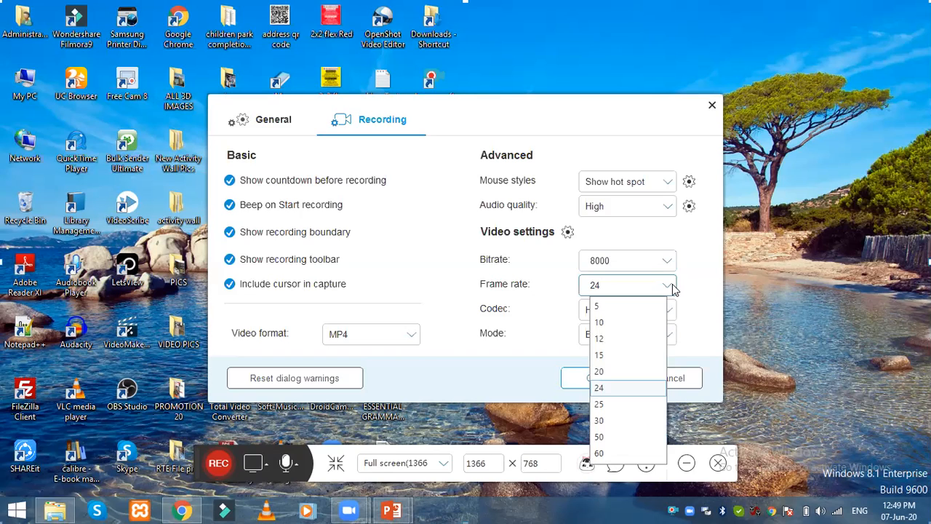
{"action": "left_click", "coordinate": [710, 284]}
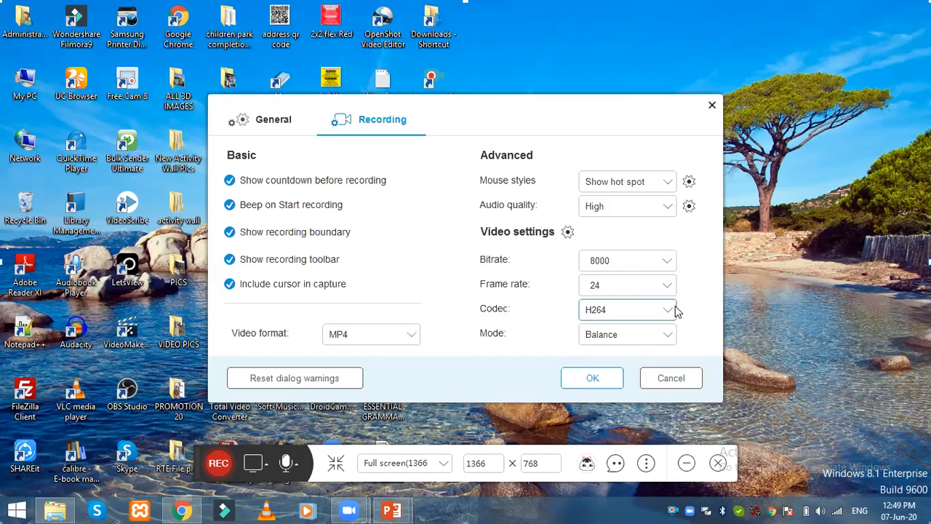
{"action": "left_click", "coordinate": [668, 312]}
{"action": "left_click", "coordinate": [668, 319]}
{"action": "left_click", "coordinate": [669, 335]}
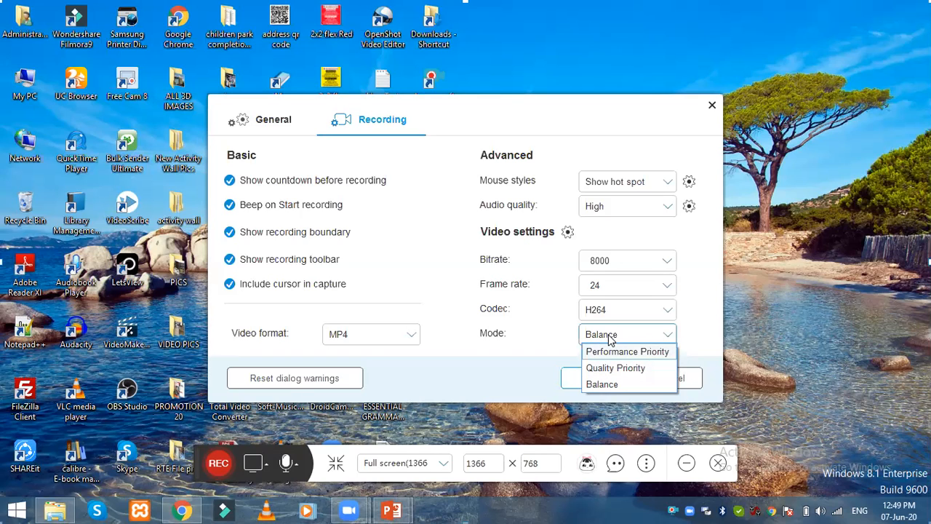
{"action": "left_click", "coordinate": [513, 348]}
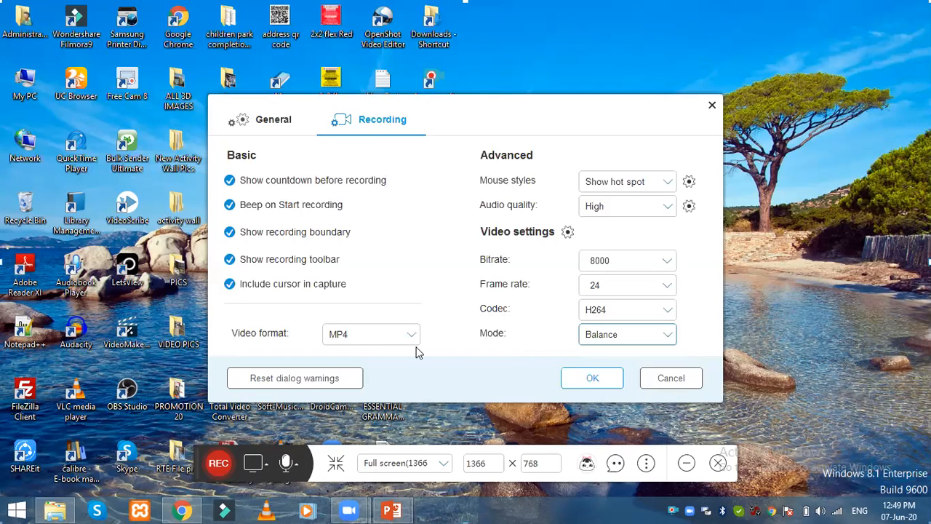
{"action": "left_click", "coordinate": [373, 339]}
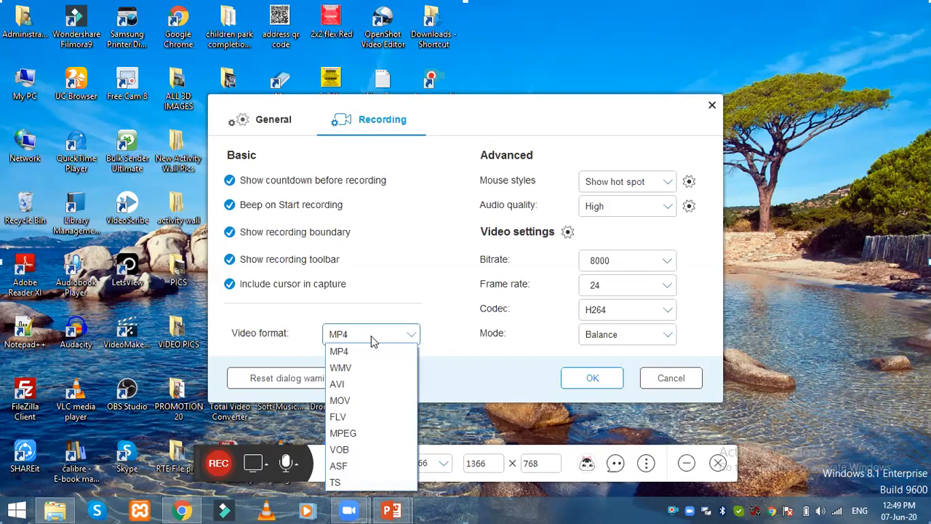
{"action": "left_click", "coordinate": [373, 340]}
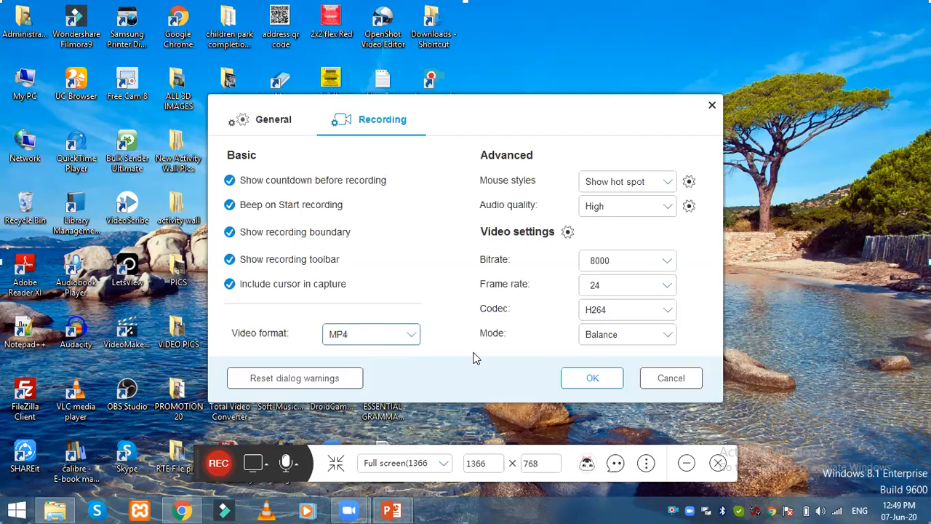
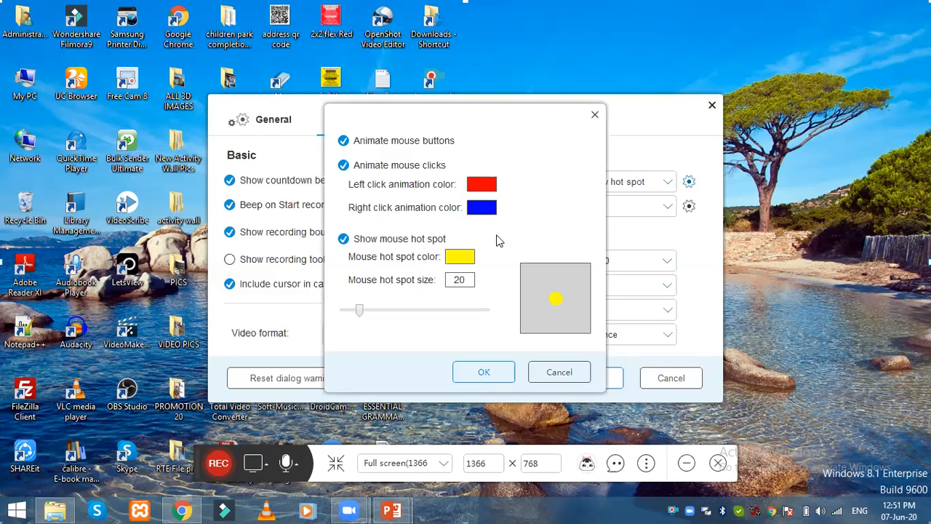
Step: Change the mouse hot spot colour to red and confirm the mouse style settings
{"action": "left_click", "coordinate": [458, 259]}
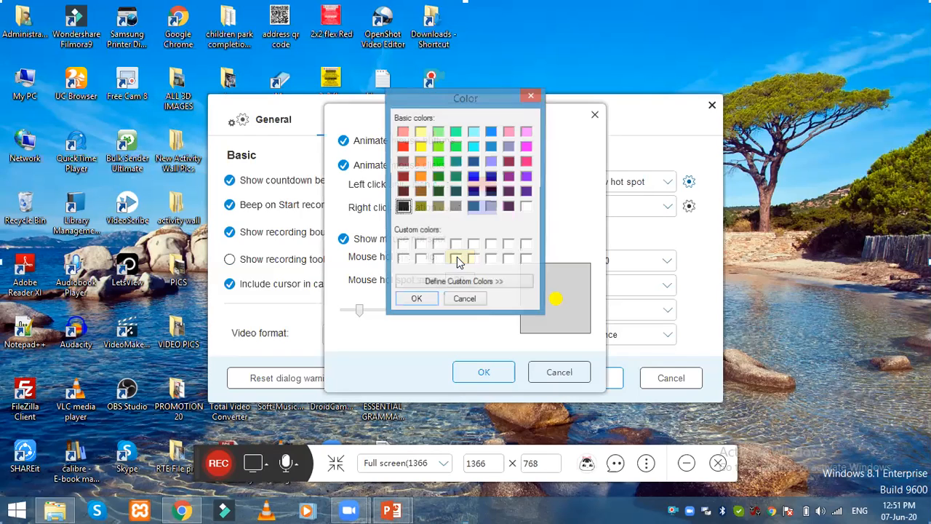
{"action": "left_click", "coordinate": [404, 149]}
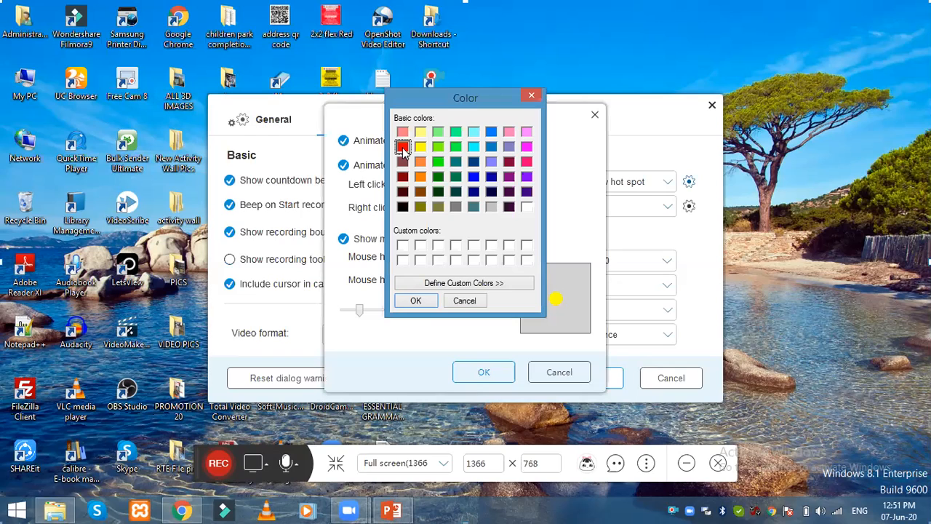
{"action": "left_click", "coordinate": [415, 300]}
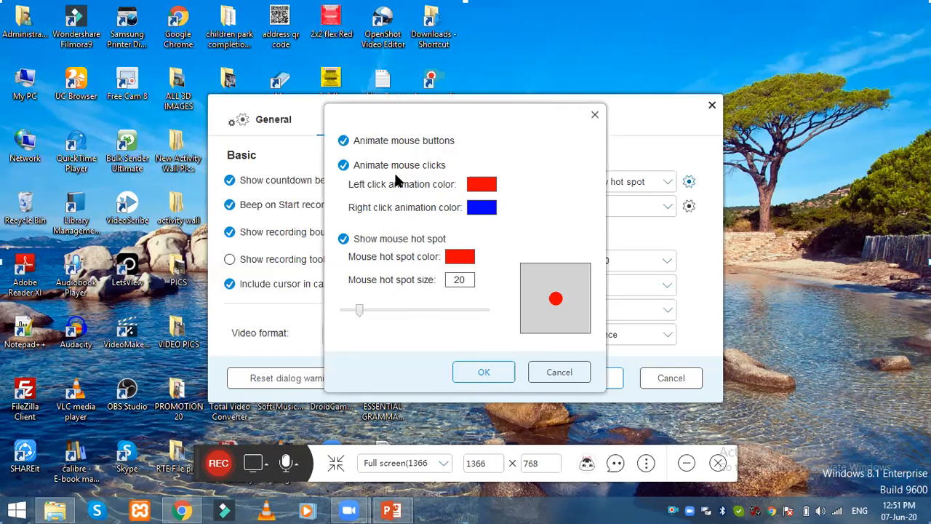
{"action": "left_click", "coordinate": [487, 374]}
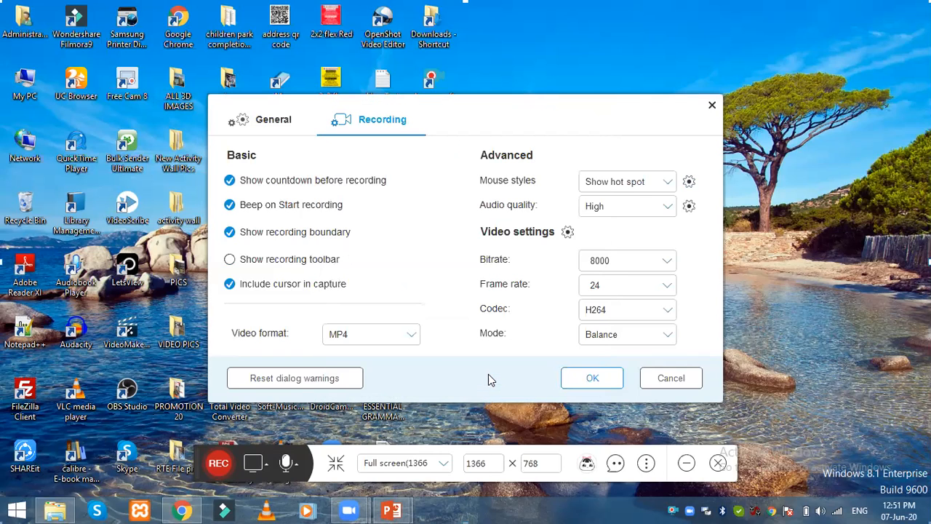
{"action": "left_click", "coordinate": [278, 124]}
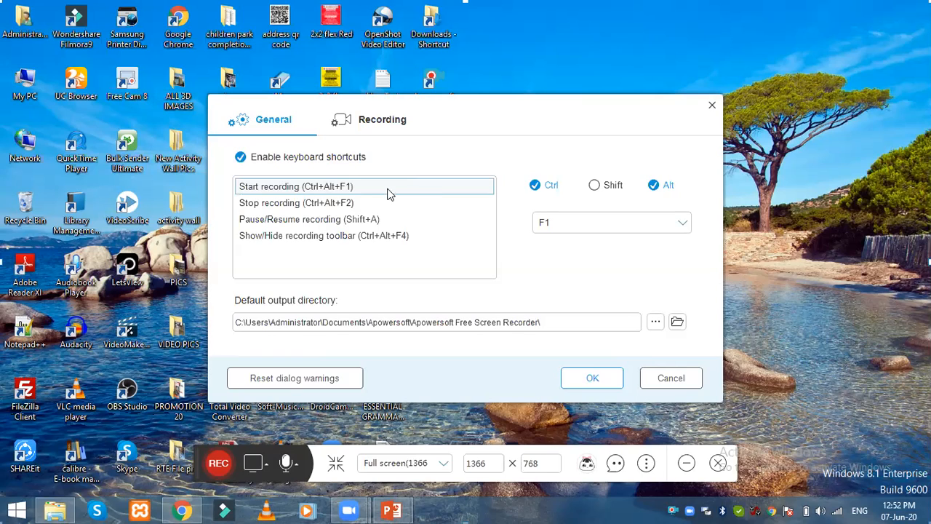
Step: Review the shortcuts, then change Pause/Resume recording to plain A by removing Shift
{"action": "left_click", "coordinate": [277, 219]}
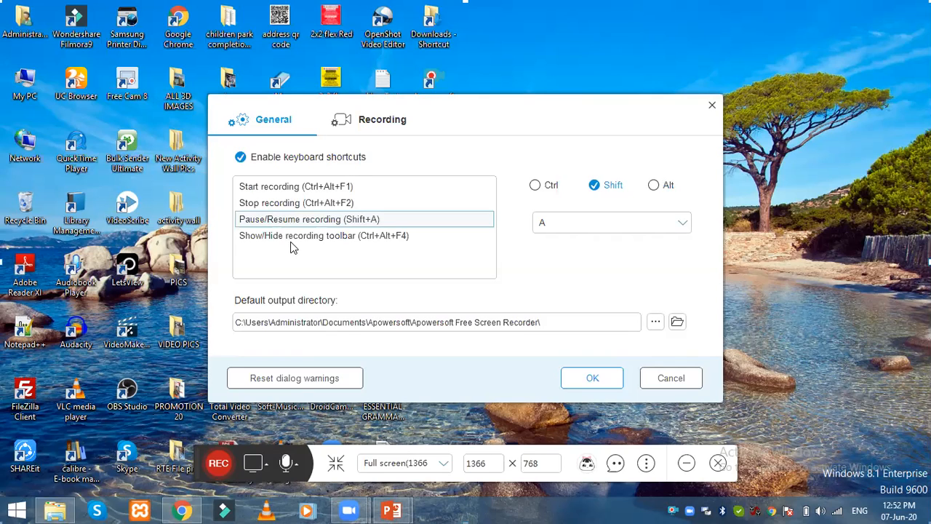
{"action": "left_click", "coordinate": [292, 187]}
{"action": "left_click", "coordinate": [294, 203]}
{"action": "left_click", "coordinate": [306, 224]}
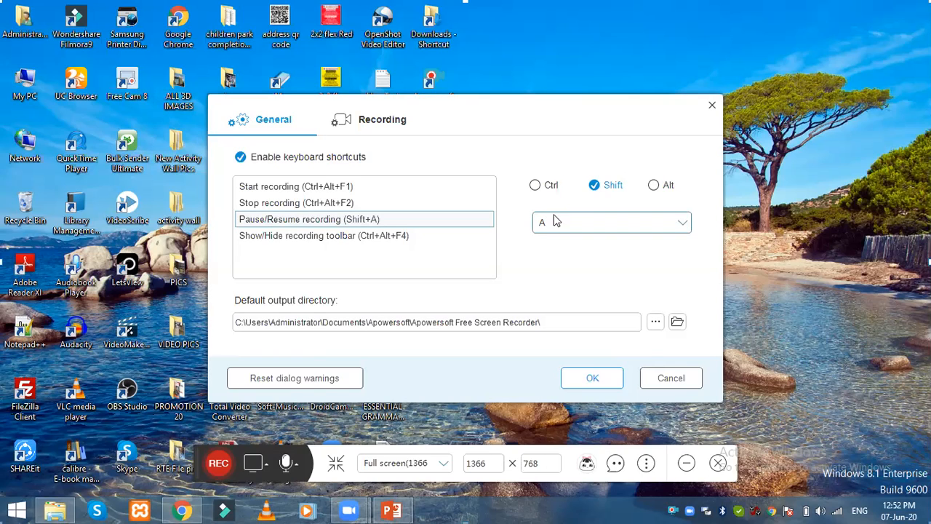
{"action": "left_click", "coordinate": [594, 187]}
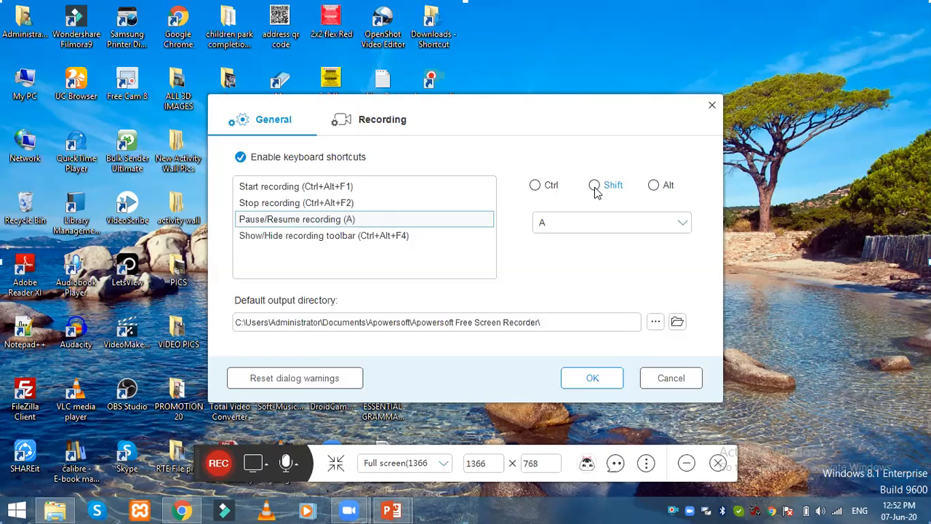
{"action": "left_click", "coordinate": [562, 228]}
{"action": "left_click", "coordinate": [563, 228]}
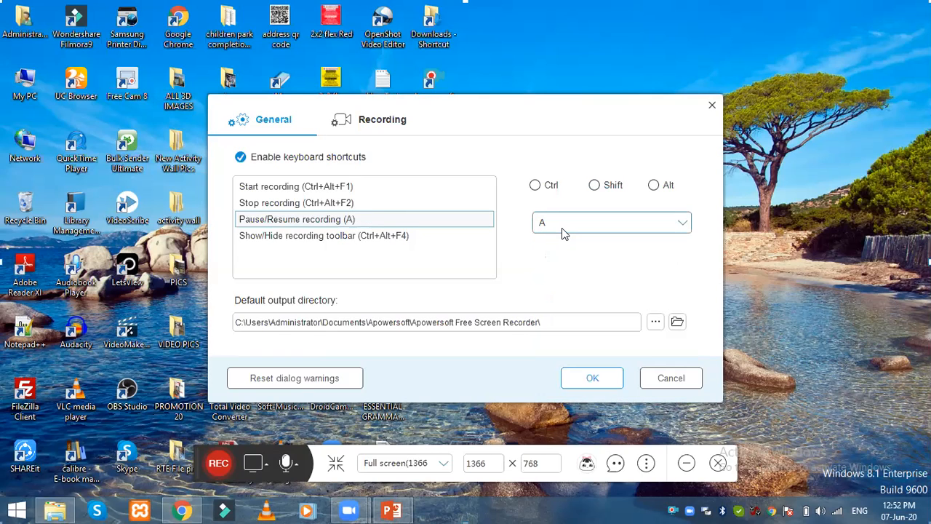
Step: Change the Start recording shortcut to Alt+F5 by dropping Ctrl and choosing F5
{"action": "left_click", "coordinate": [320, 189]}
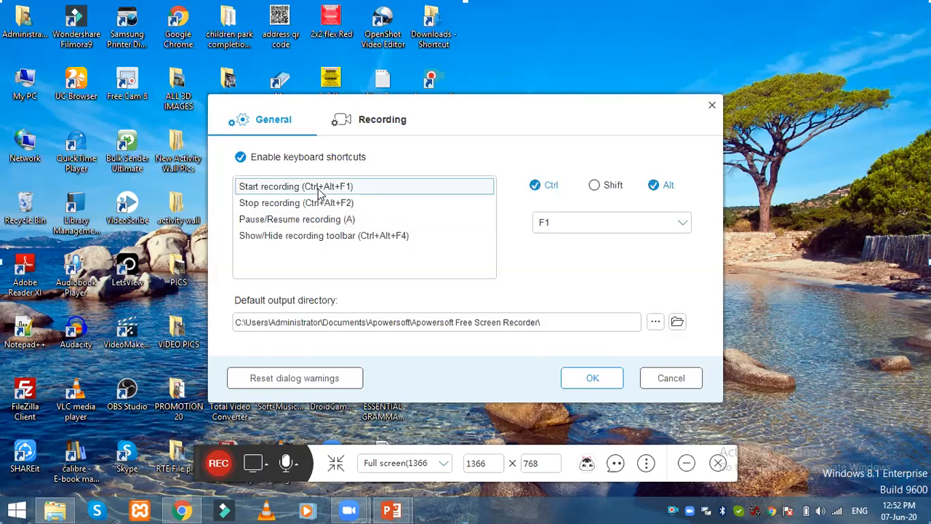
{"action": "left_click", "coordinate": [535, 185]}
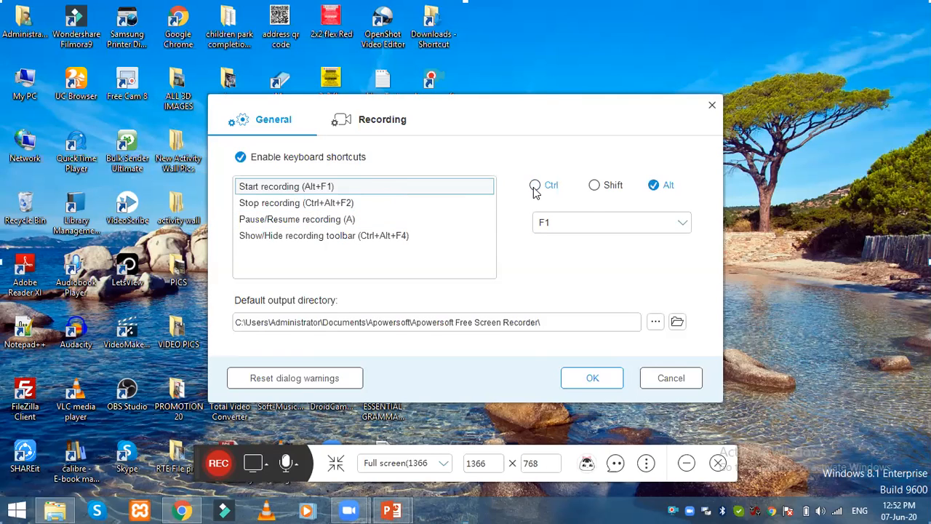
{"action": "left_click", "coordinate": [583, 217]}
{"action": "scroll", "coordinate": [576, 307], "scroll_direction": "up", "scroll_amount": 8}
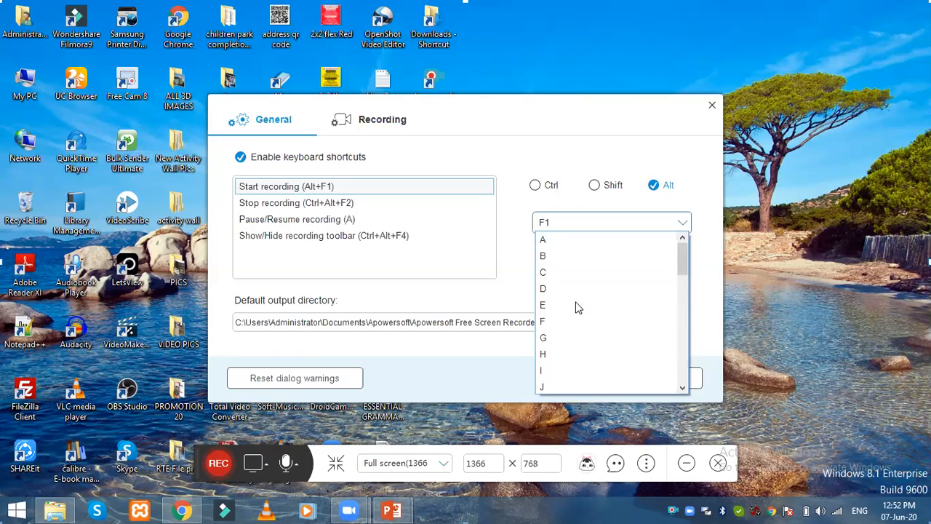
{"action": "scroll", "coordinate": [575, 307], "scroll_direction": "down", "scroll_amount": 9}
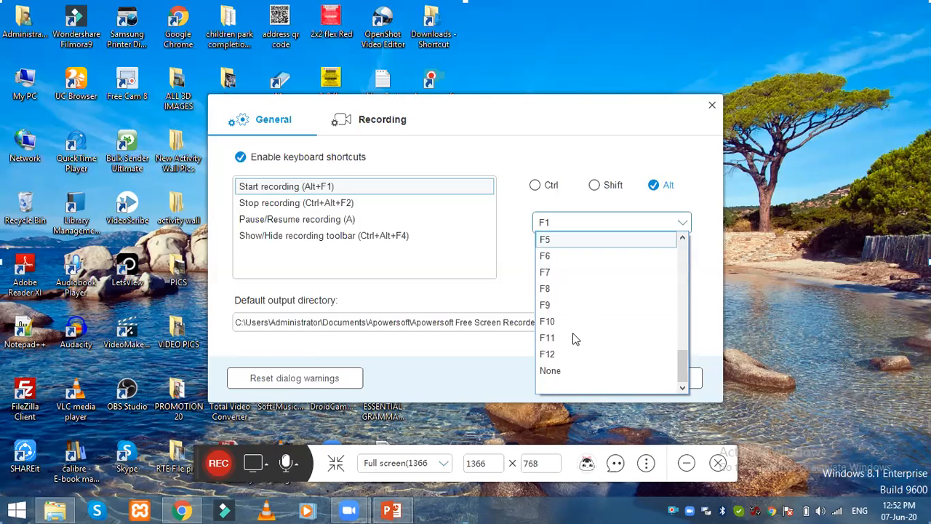
{"action": "scroll", "coordinate": [575, 338], "scroll_direction": "up", "scroll_amount": 2}
{"action": "scroll", "coordinate": [575, 338], "scroll_direction": "up", "scroll_amount": 7}
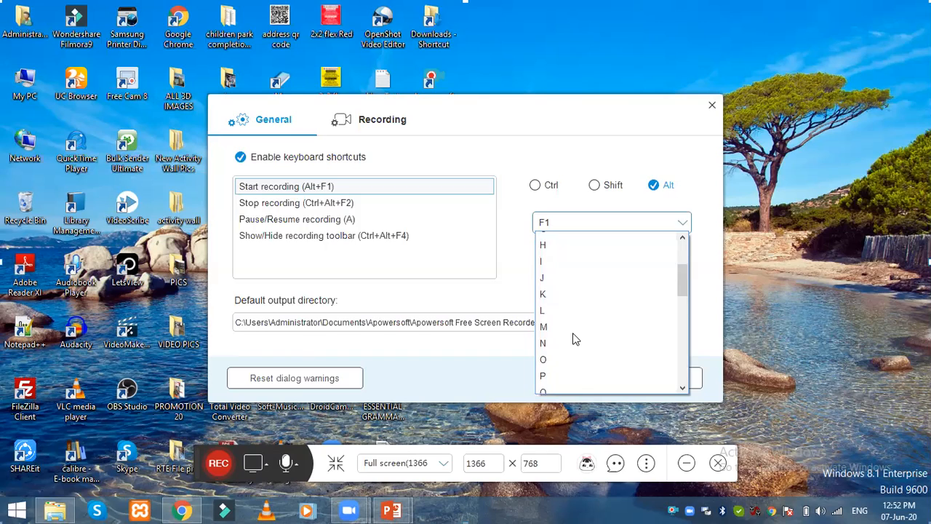
{"action": "scroll", "coordinate": [571, 323], "scroll_direction": "up", "scroll_amount": 1}
{"action": "scroll", "coordinate": [571, 323], "scroll_direction": "down", "scroll_amount": 7}
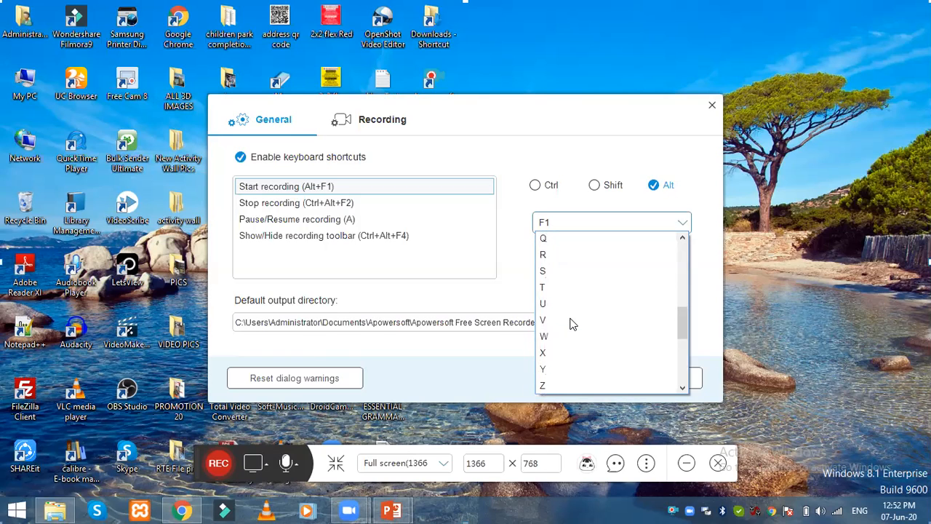
{"action": "scroll", "coordinate": [572, 322], "scroll_direction": "down", "scroll_amount": 1}
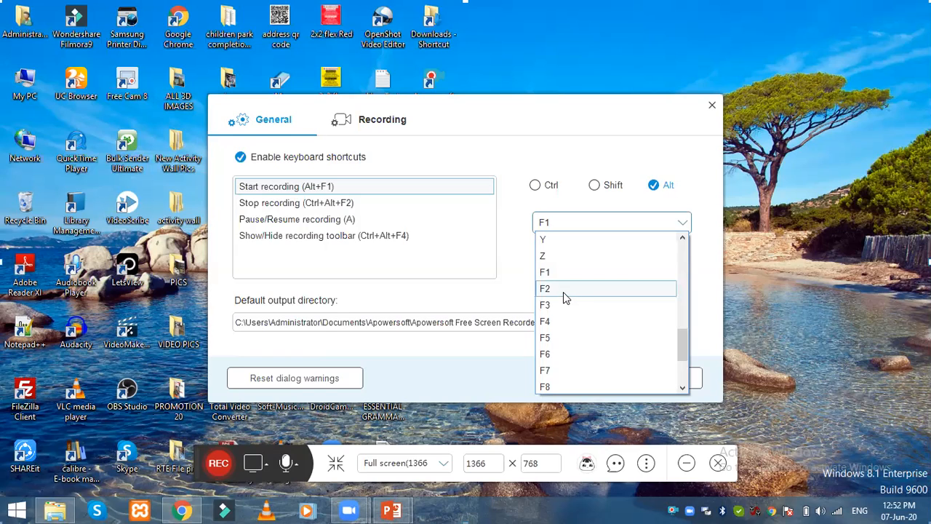
{"action": "left_click", "coordinate": [564, 337]}
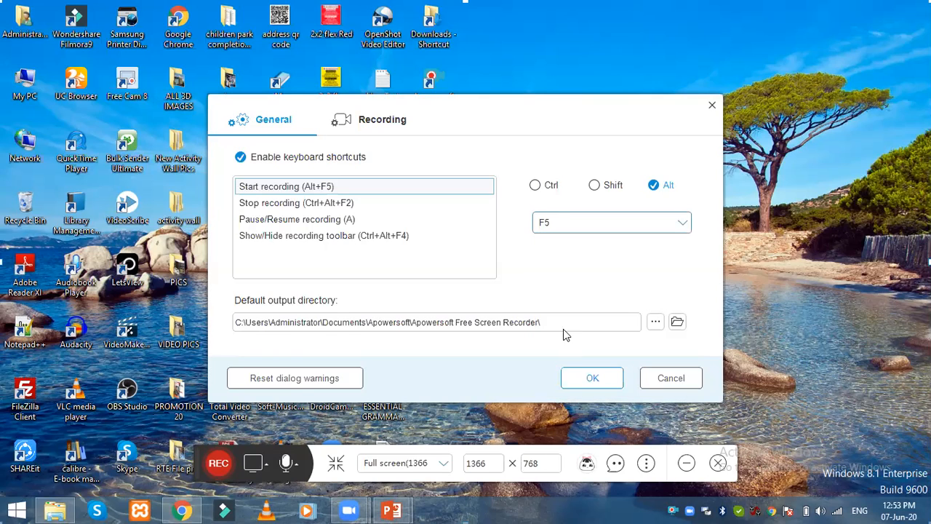
Step: Make Start and Stop recording both plain F5, clearing their Ctrl and Alt modifiers
{"action": "left_click", "coordinate": [341, 206]}
{"action": "left_click", "coordinate": [552, 221]}
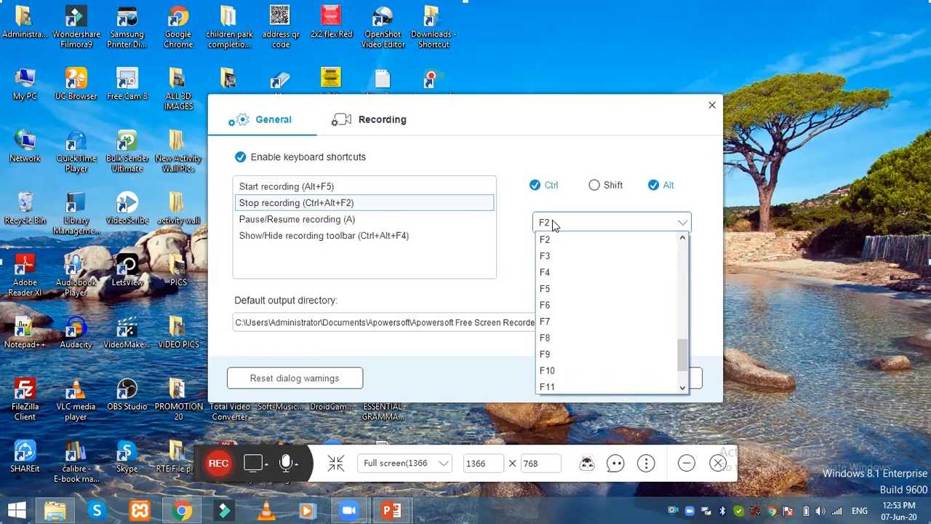
{"action": "left_click", "coordinate": [563, 288]}
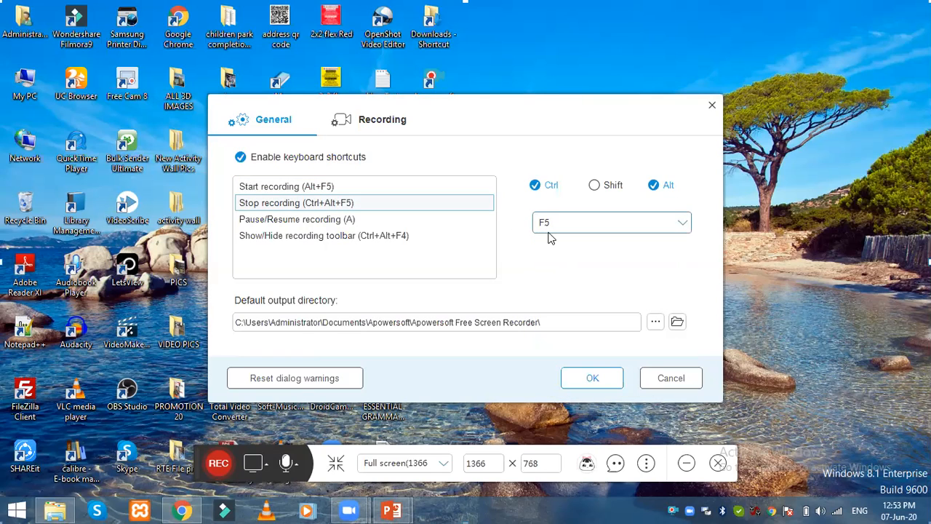
{"action": "left_click", "coordinate": [393, 187]}
{"action": "left_click", "coordinate": [653, 186]}
{"action": "left_click", "coordinate": [339, 203]}
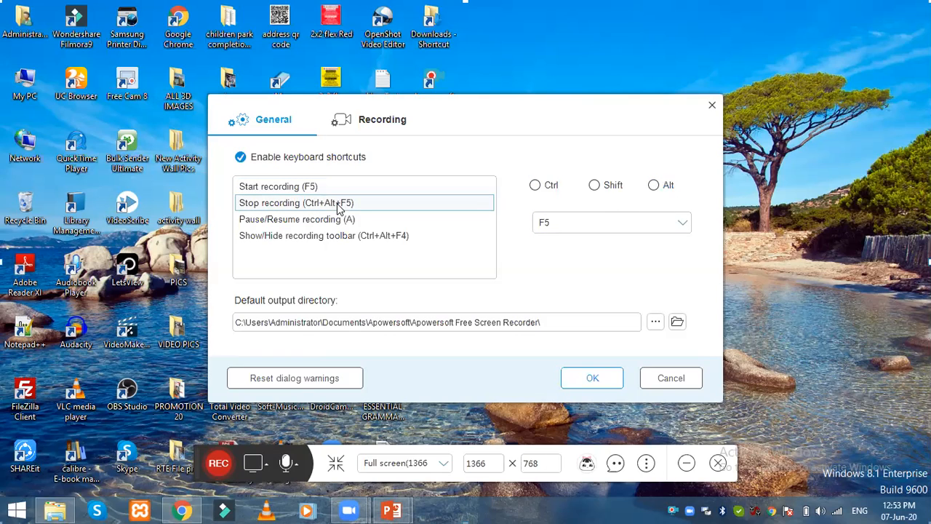
{"action": "left_click", "coordinate": [535, 186]}
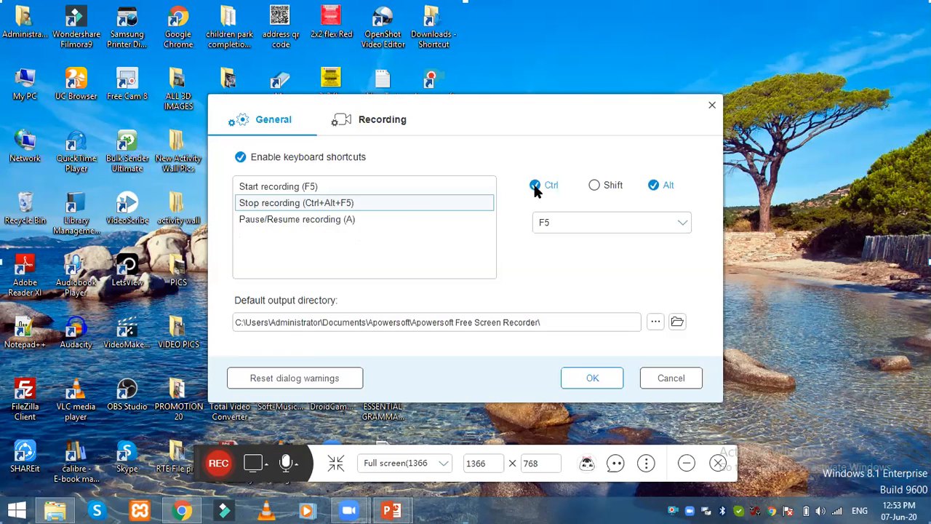
{"action": "left_click", "coordinate": [653, 185]}
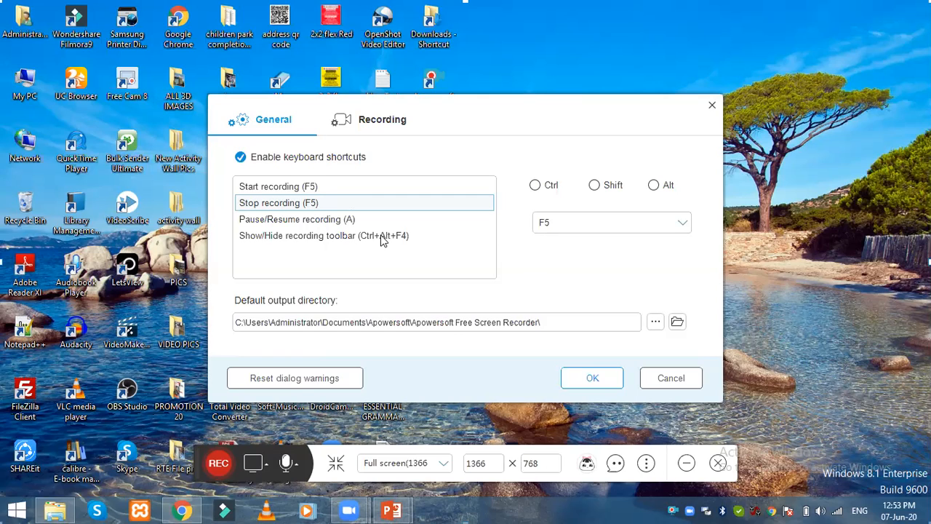
Step: Review the Pause/Resume and Show/Hide toolbar shortcuts, then show the Recording options
{"action": "left_click", "coordinate": [338, 222]}
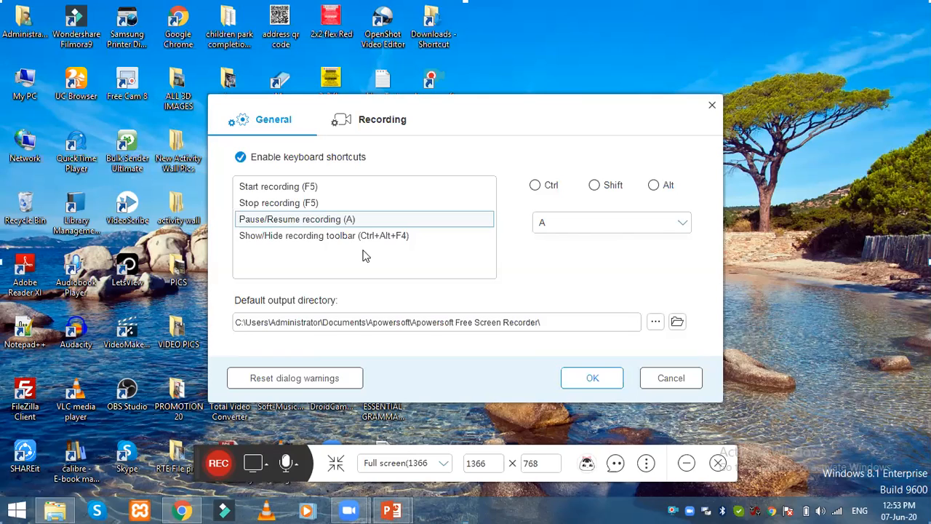
{"action": "left_click", "coordinate": [338, 235]}
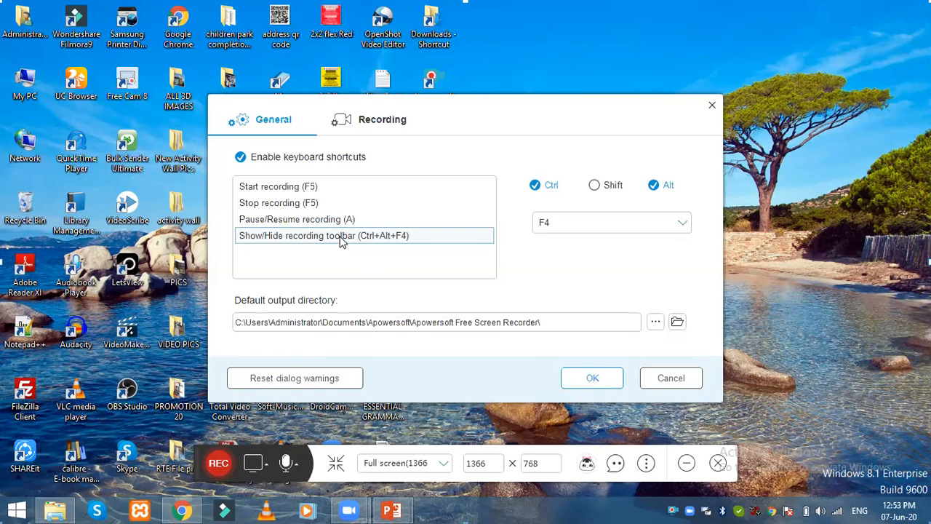
{"action": "left_click", "coordinate": [372, 124]}
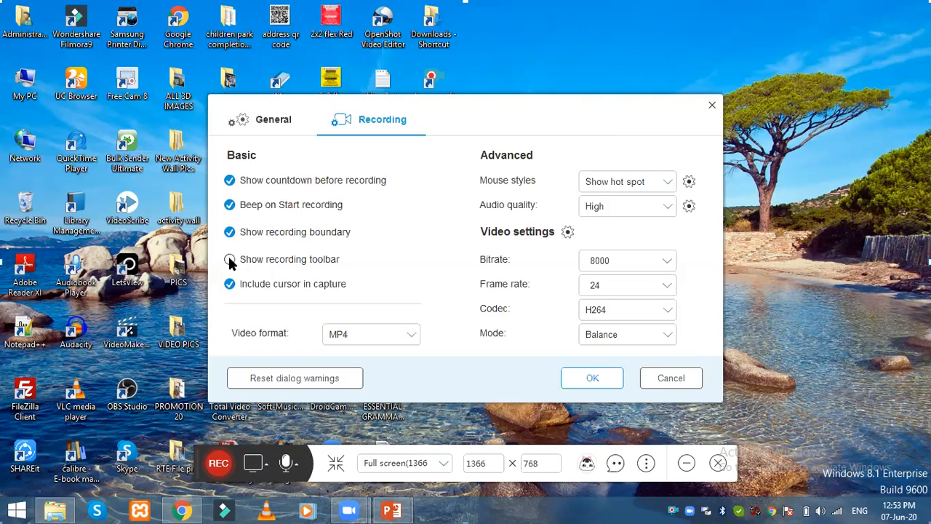
Step: Go back to the General settings and open the default Apowersoft Documents output folder
{"action": "left_click", "coordinate": [272, 124]}
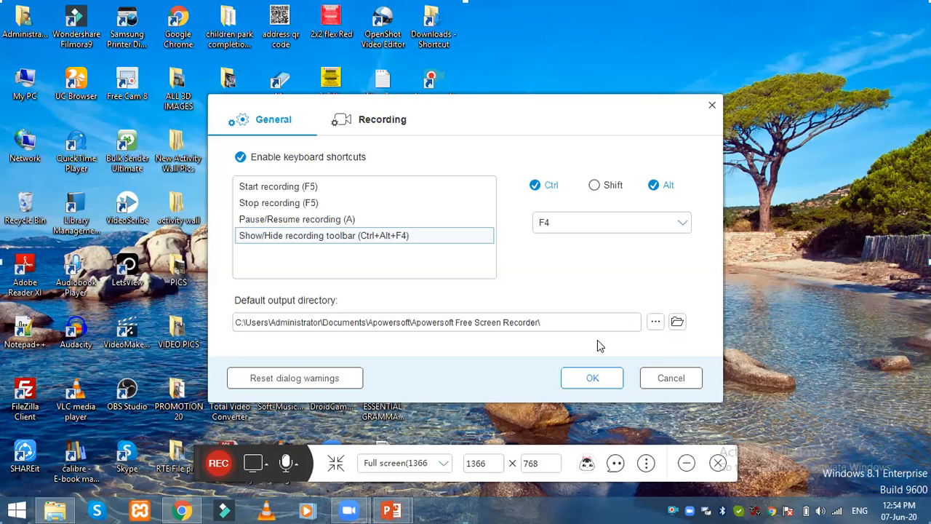
{"action": "left_click", "coordinate": [678, 326]}
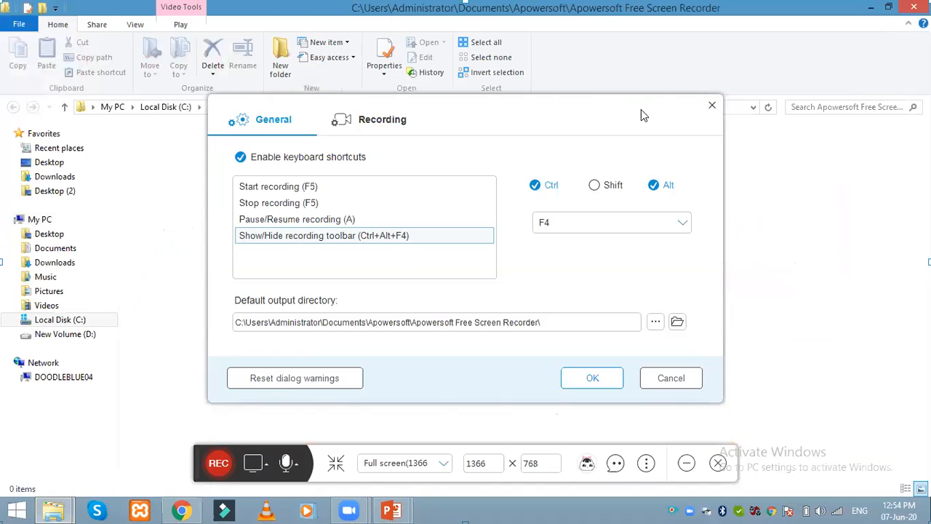
Step: Browse for a new output folder and expand New Volume (D:) under My PC
{"action": "left_click_drag", "start_coordinate": [639, 110], "coordinate": [791, 135]}
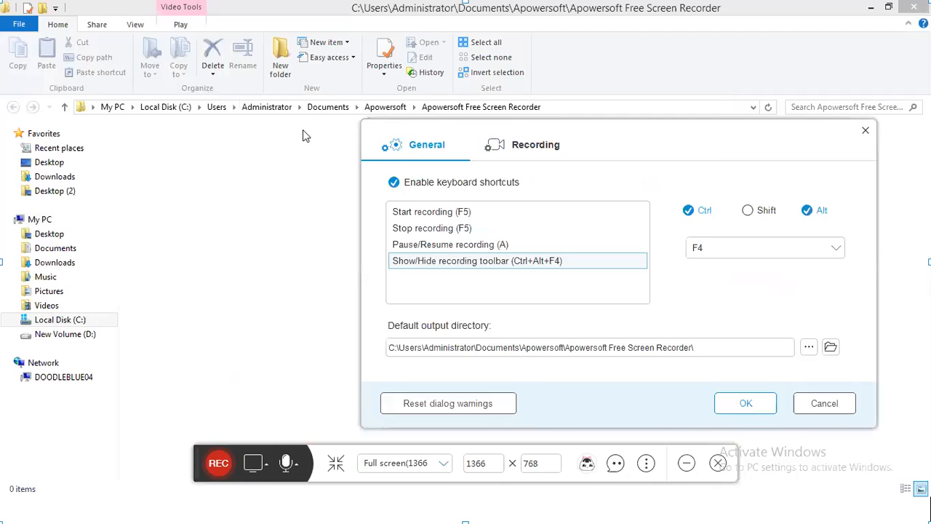
{"action": "left_click", "coordinate": [810, 349]}
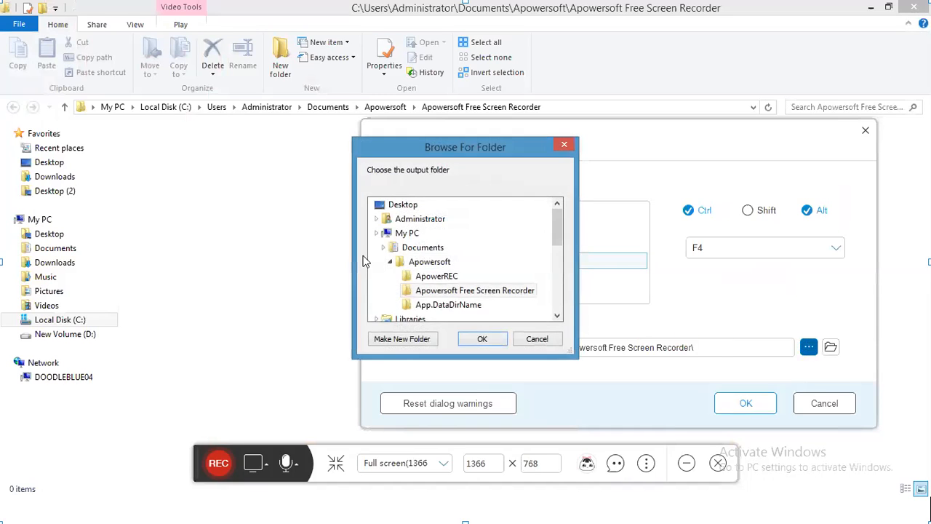
{"action": "left_click_drag", "start_coordinate": [557, 238], "coordinate": [564, 270]}
{"action": "scroll", "coordinate": [472, 262], "scroll_direction": "up", "scroll_amount": 4}
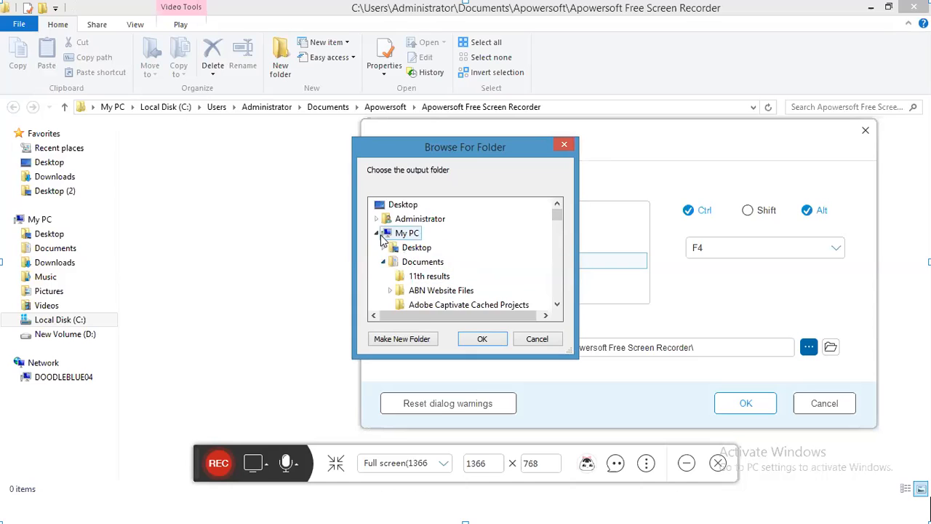
{"action": "left_click", "coordinate": [376, 233]}
{"action": "left_click", "coordinate": [403, 234]}
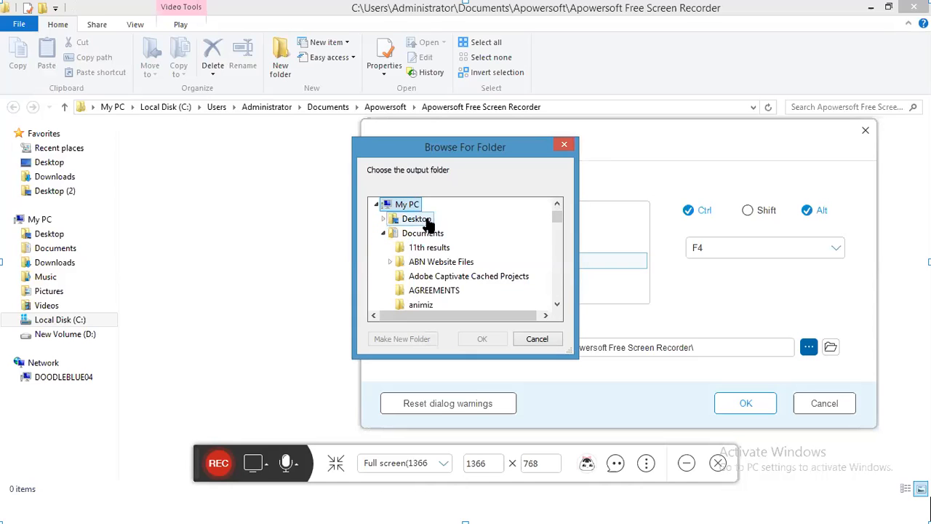
{"action": "scroll", "coordinate": [443, 254], "scroll_direction": "down", "scroll_amount": 2}
{"action": "scroll", "coordinate": [444, 258], "scroll_direction": "down", "scroll_amount": 15}
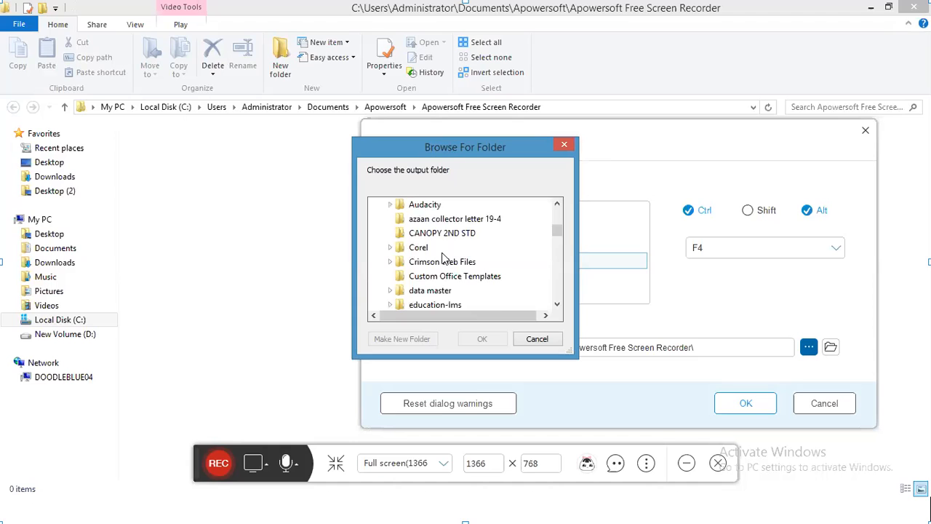
{"action": "scroll", "coordinate": [470, 287], "scroll_direction": "up", "scroll_amount": 1}
{"action": "scroll", "coordinate": [469, 285], "scroll_direction": "down", "scroll_amount": 12}
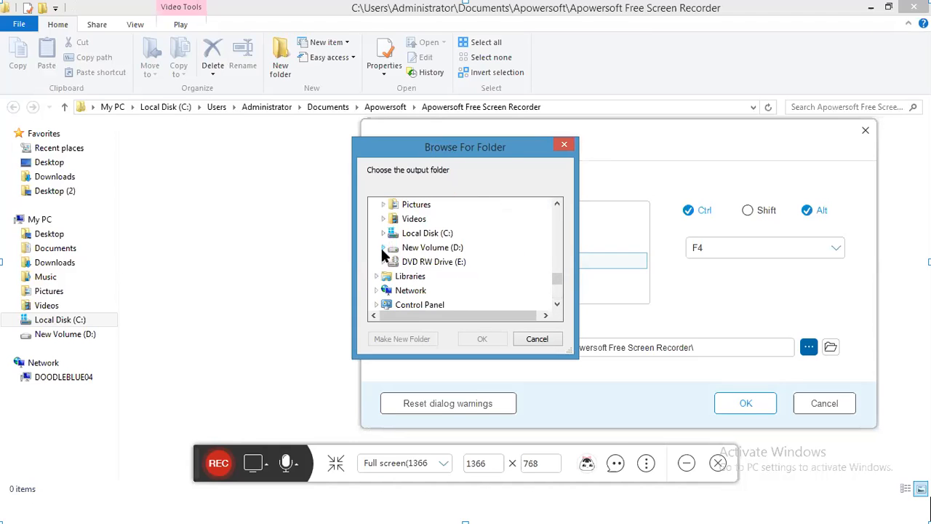
{"action": "double_click", "coordinate": [432, 247]}
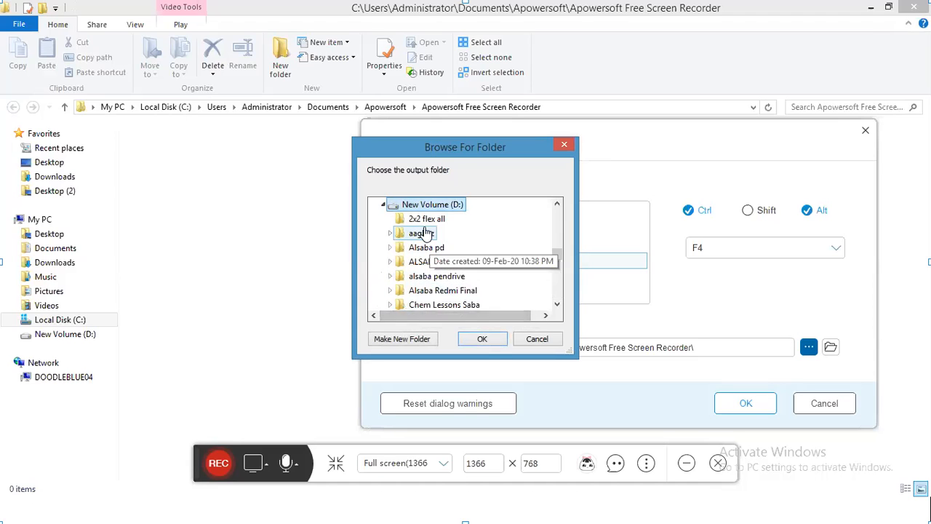
Step: Create a 'Video Lessons' folder on D: and select it as the output folder
{"action": "scroll", "coordinate": [429, 262], "scroll_direction": "up", "scroll_amount": 1}
{"action": "scroll", "coordinate": [434, 254], "scroll_direction": "up", "scroll_amount": 1}
{"action": "scroll", "coordinate": [433, 252], "scroll_direction": "down", "scroll_amount": 1}
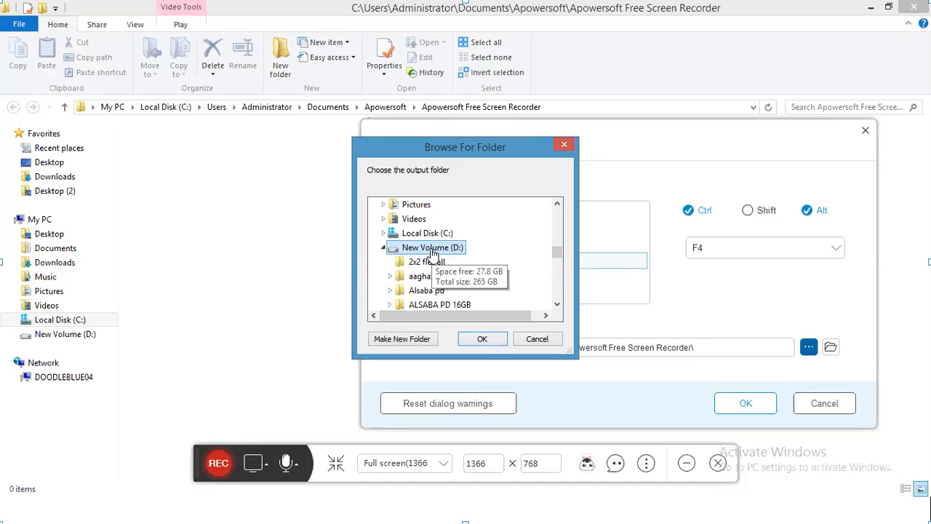
{"action": "left_click", "coordinate": [407, 341]}
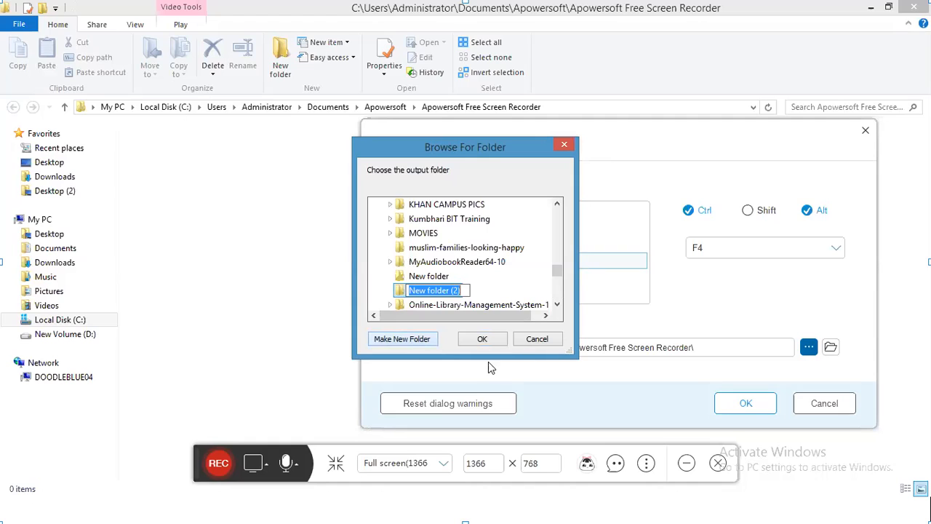
{"action": "type", "text": "Lessons"}
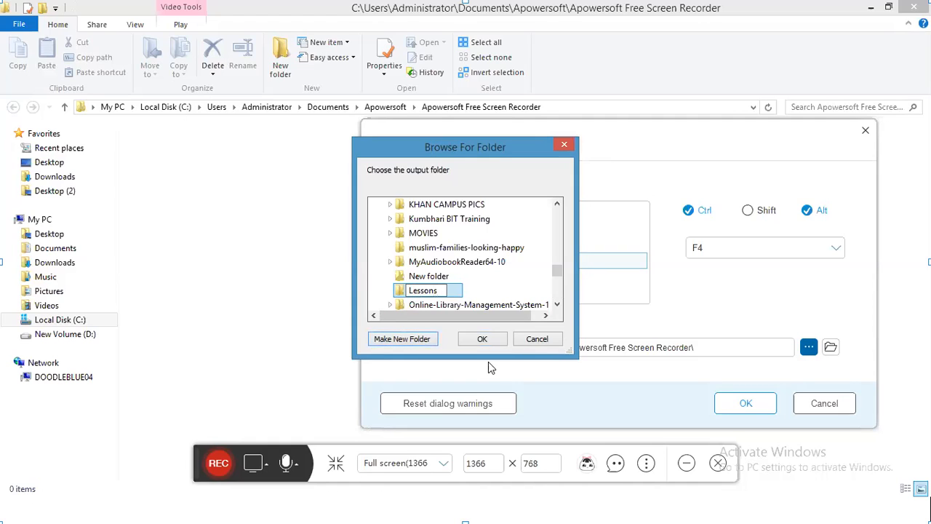
{"action": "type", "text": "Video"}
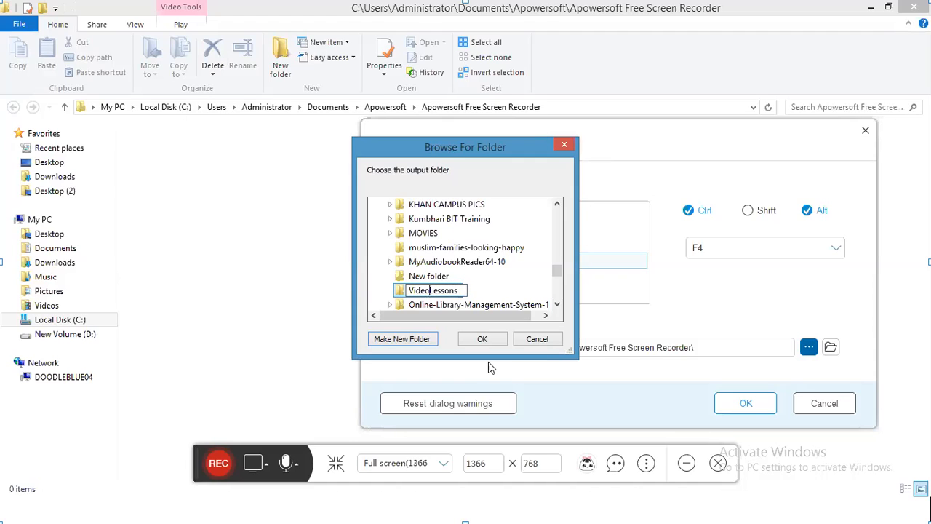
{"action": "key", "text": "Return"}
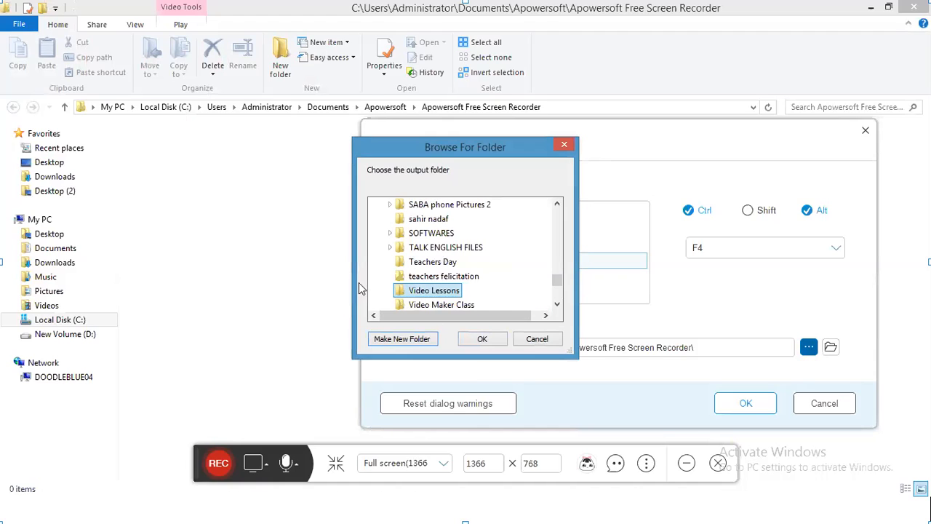
{"action": "left_click", "coordinate": [483, 340]}
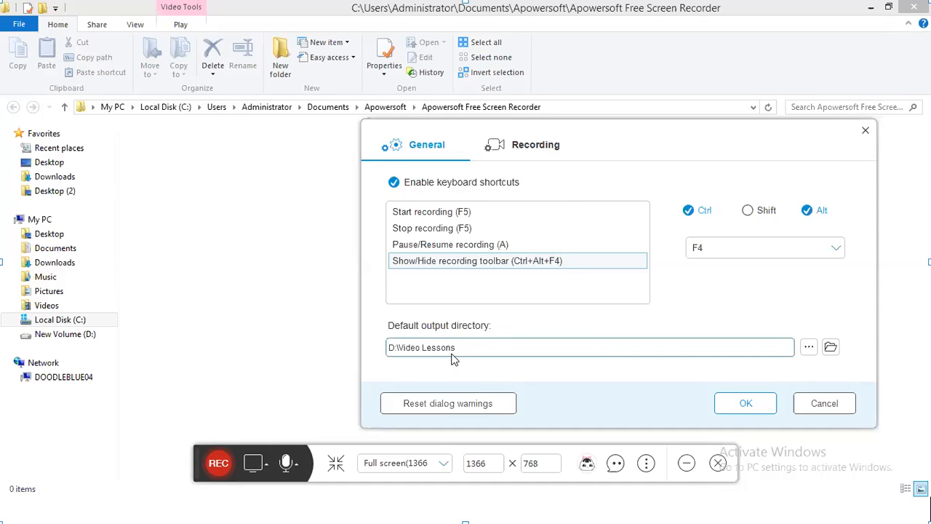
Step: Apply the settings, decline changing the conflicting F5 hotkey, and reopen the recorder settings
{"action": "left_click", "coordinate": [750, 406]}
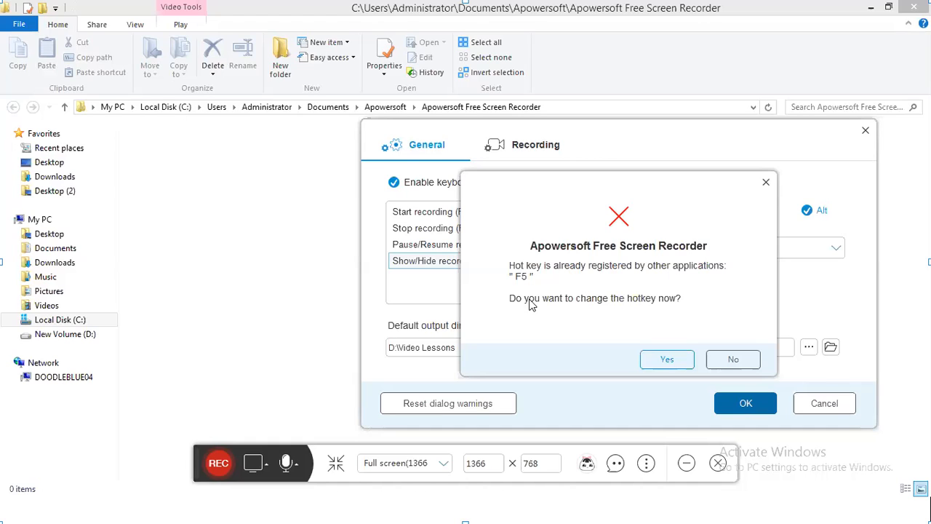
{"action": "left_click", "coordinate": [733, 359]}
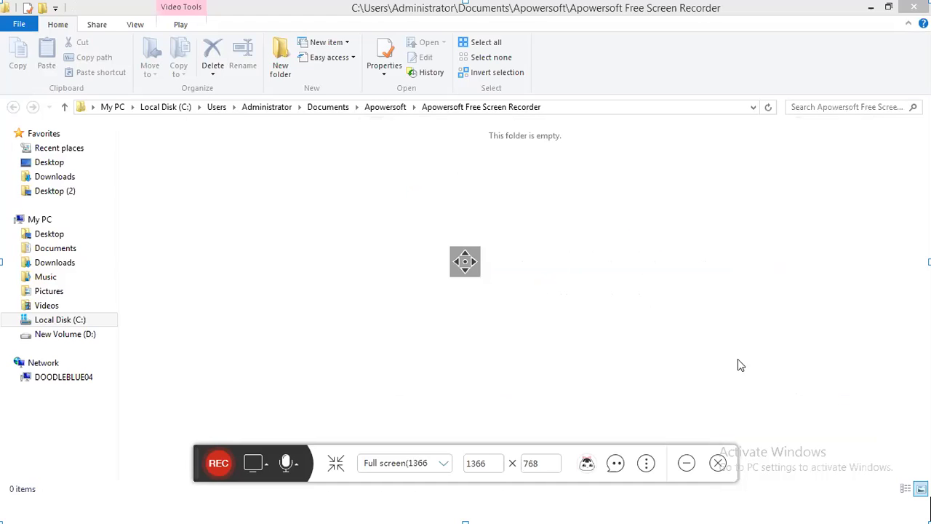
{"action": "left_click", "coordinate": [646, 462]}
{"action": "left_click", "coordinate": [618, 389]}
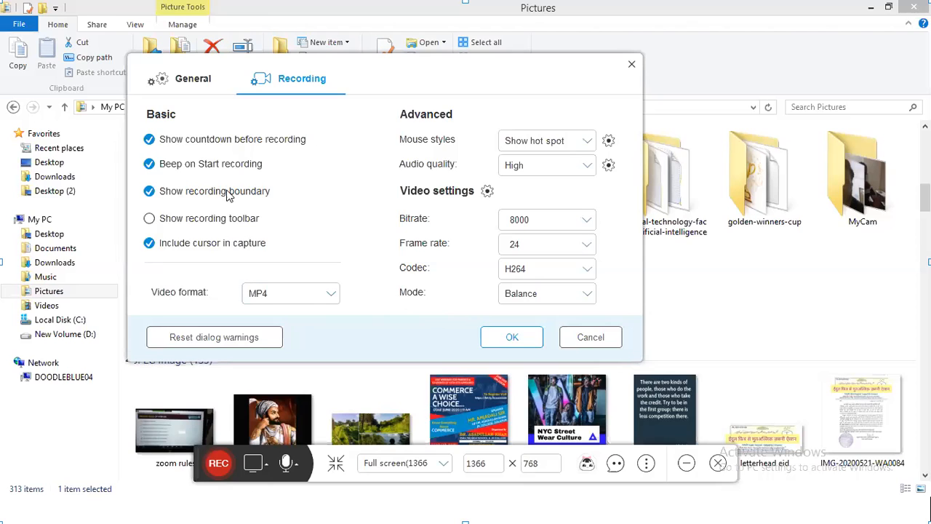
Step: On the General tab, set the Start recording hotkey to S
{"action": "left_click", "coordinate": [193, 80]}
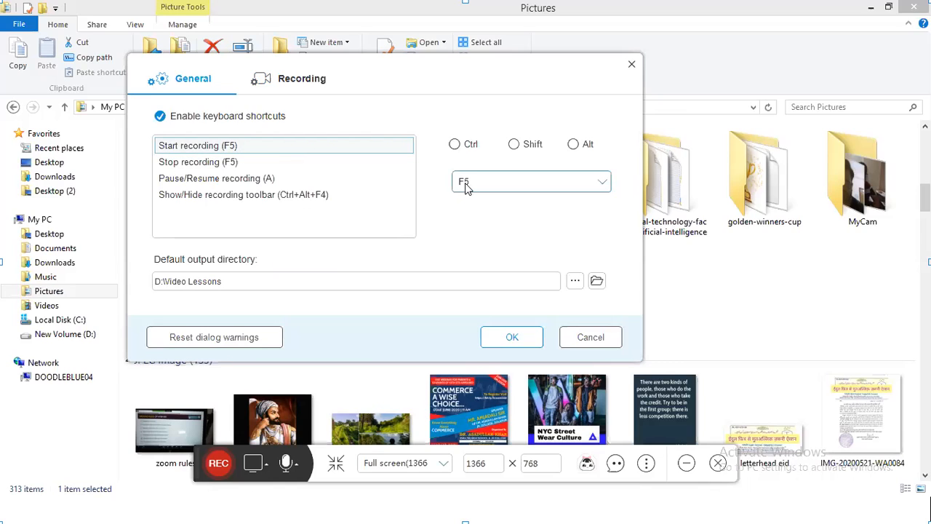
{"action": "left_click", "coordinate": [504, 186]}
{"action": "scroll", "coordinate": [484, 233], "scroll_direction": "up", "scroll_amount": 5}
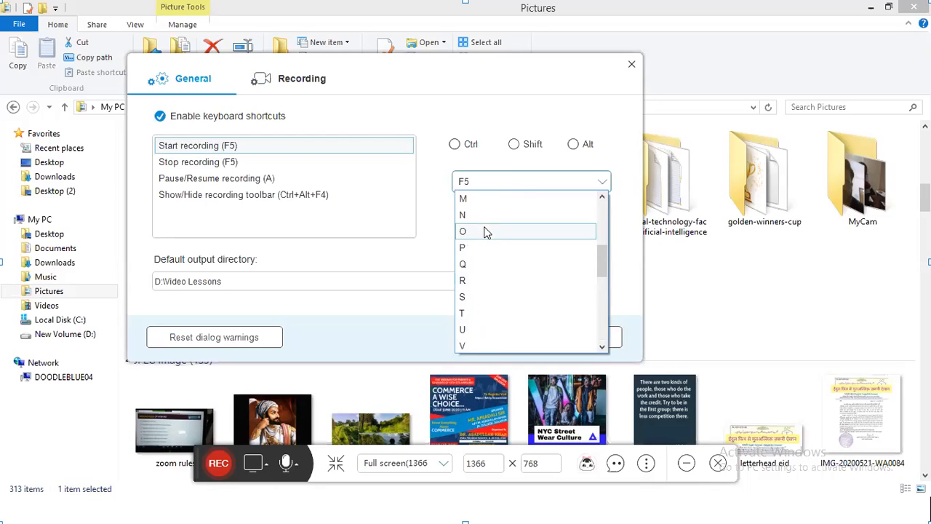
{"action": "scroll", "coordinate": [476, 247], "scroll_direction": "up", "scroll_amount": 3}
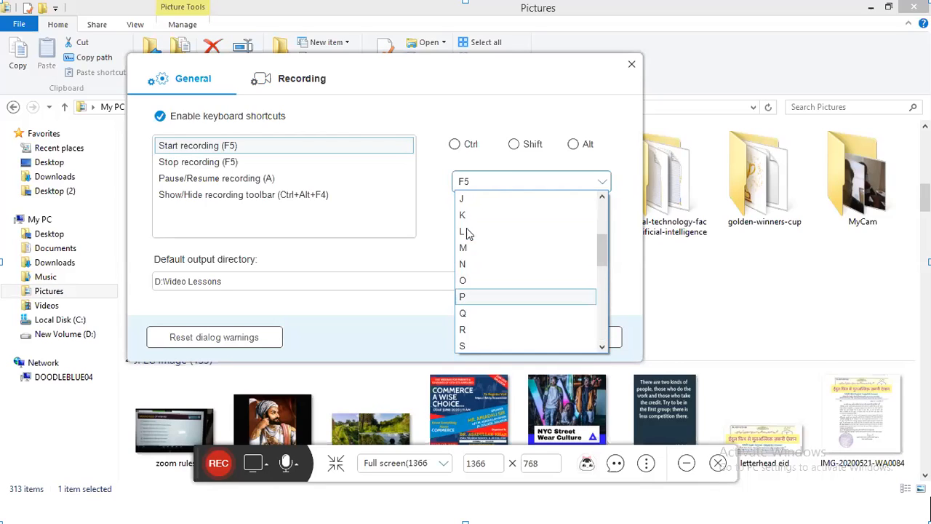
{"action": "scroll", "coordinate": [473, 266], "scroll_direction": "up", "scroll_amount": 1}
{"action": "scroll", "coordinate": [476, 222], "scroll_direction": "up", "scroll_amount": 3}
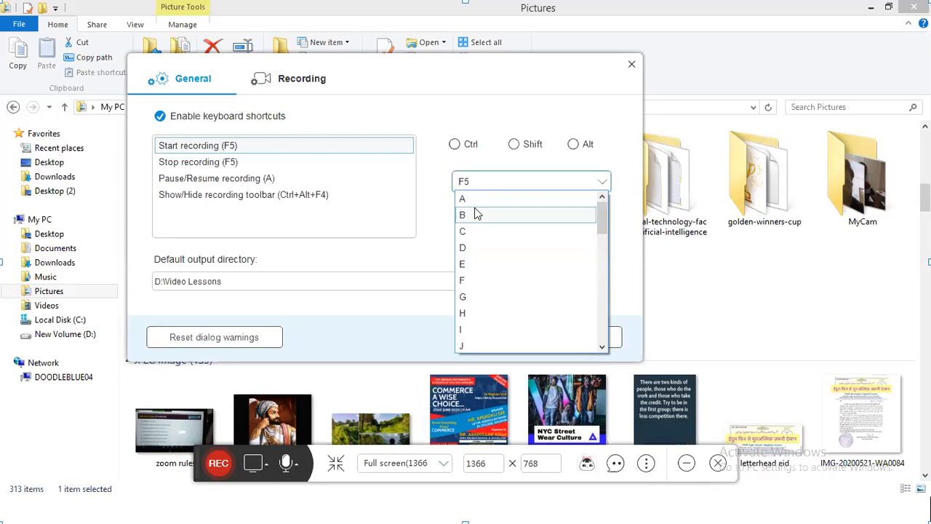
{"action": "scroll", "coordinate": [472, 316], "scroll_direction": "down", "scroll_amount": 5}
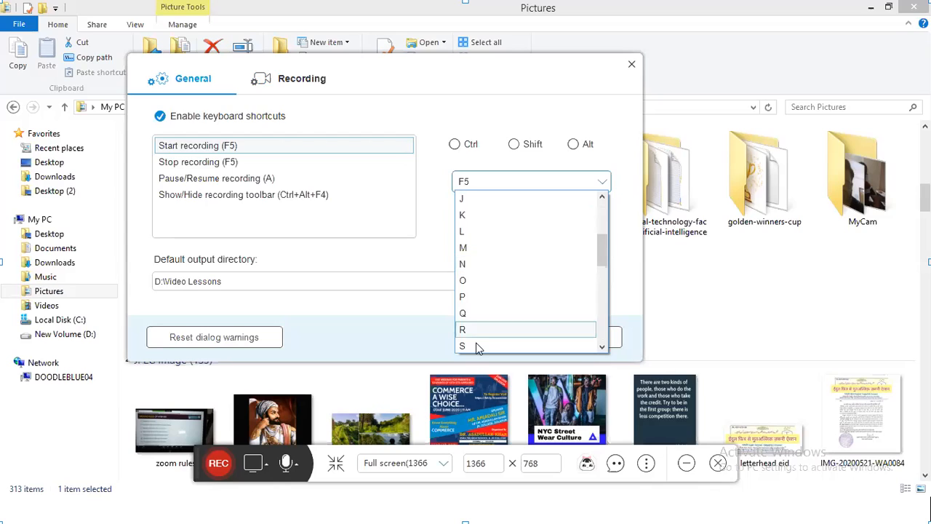
{"action": "left_click", "coordinate": [468, 281]}
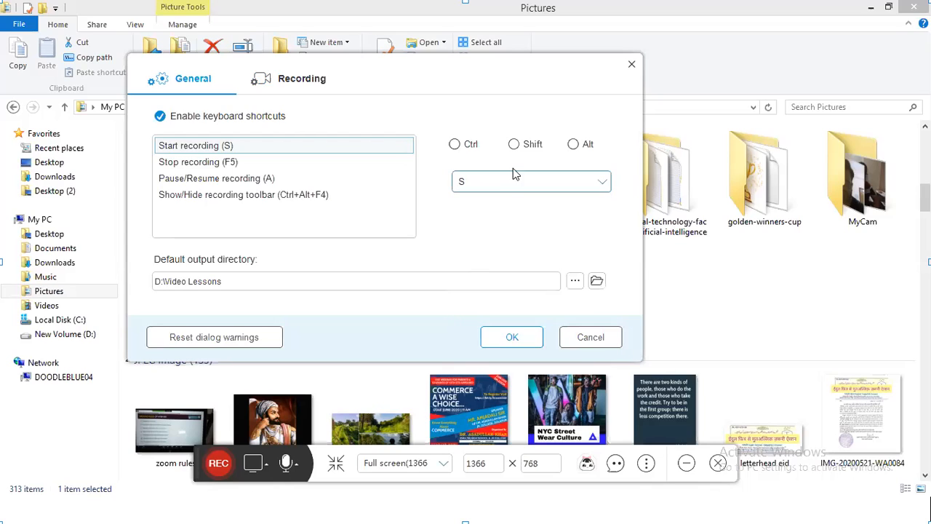
Step: Set the Stop recording hotkey to E and save the settings
{"action": "left_click", "coordinate": [249, 162]}
{"action": "left_click", "coordinate": [517, 183]}
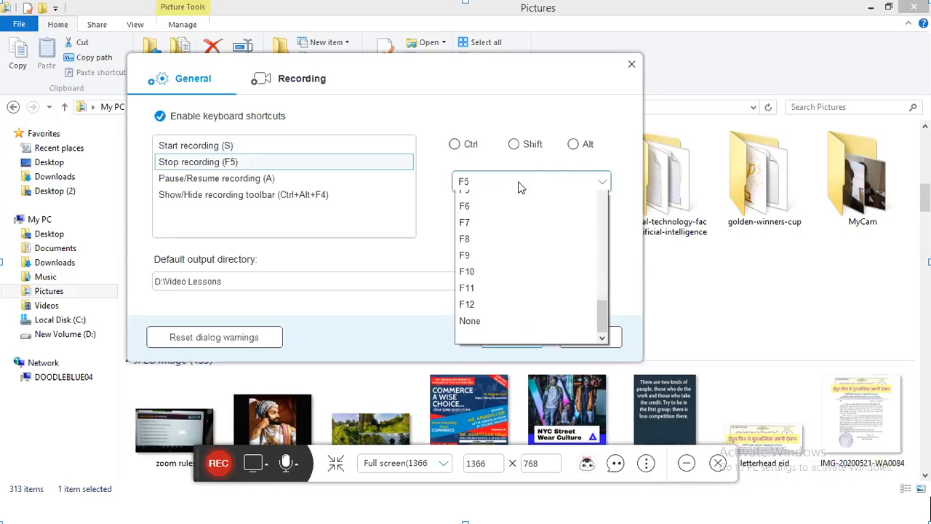
{"action": "scroll", "coordinate": [497, 230], "scroll_direction": "up", "scroll_amount": 6}
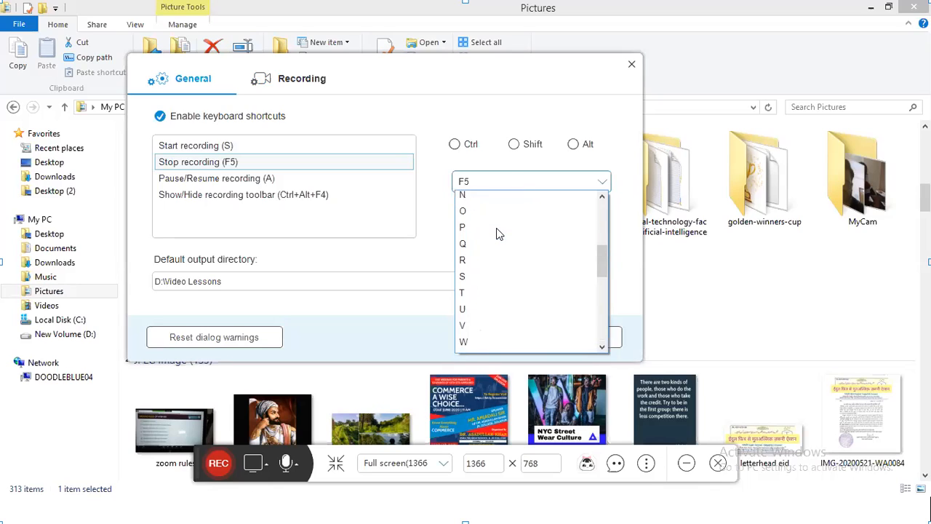
{"action": "scroll", "coordinate": [498, 231], "scroll_direction": "up", "scroll_amount": 2}
{"action": "scroll", "coordinate": [497, 230], "scroll_direction": "up", "scroll_amount": 3}
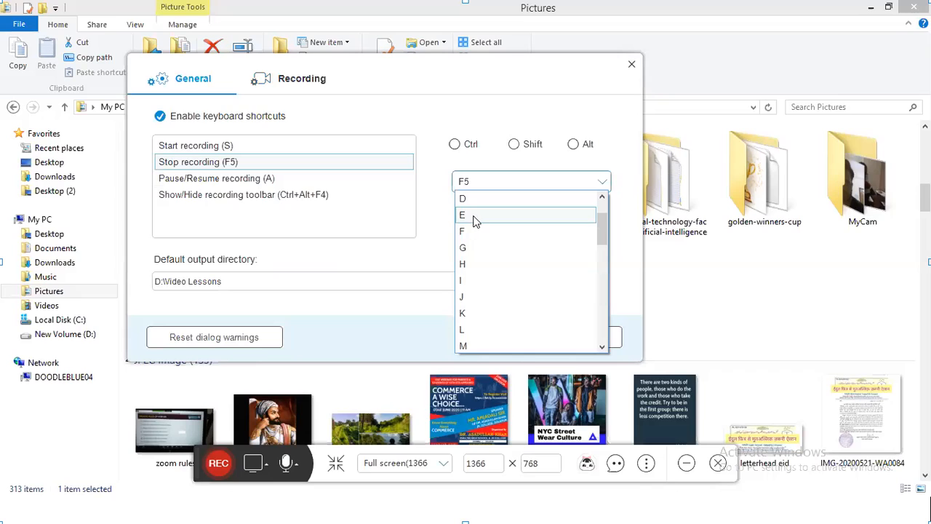
{"action": "left_click", "coordinate": [473, 221]}
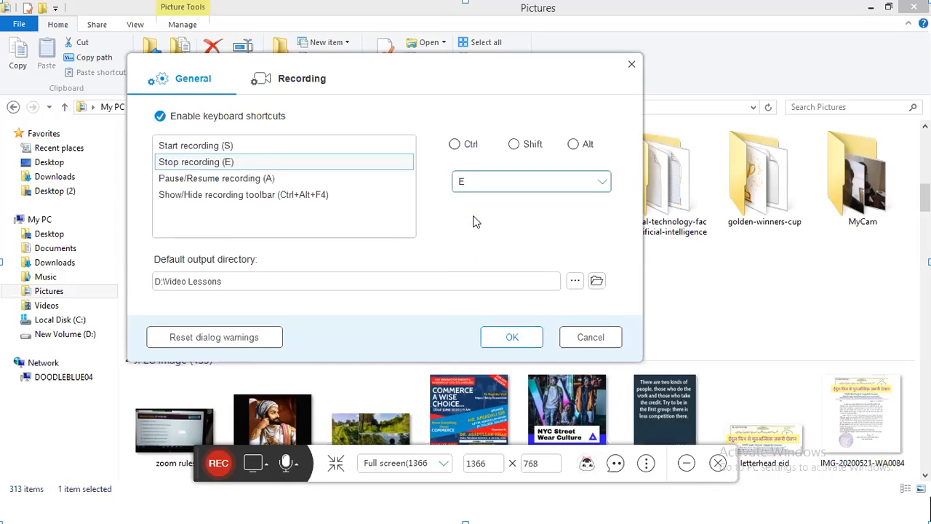
{"action": "left_click", "coordinate": [511, 339]}
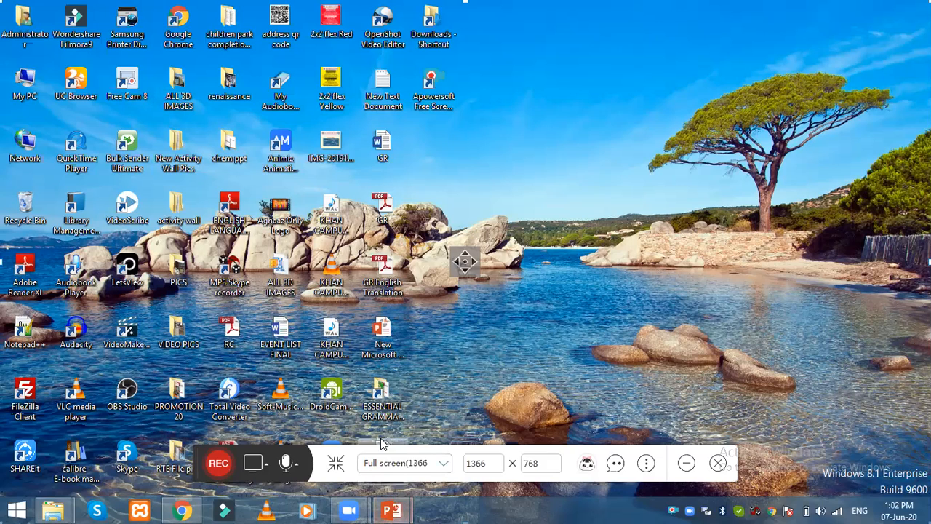
Step: Bring the AKEHS PowerPoint slide show back to full screen from its taskbar preview
{"action": "mouse_move", "coordinate": [393, 509]}
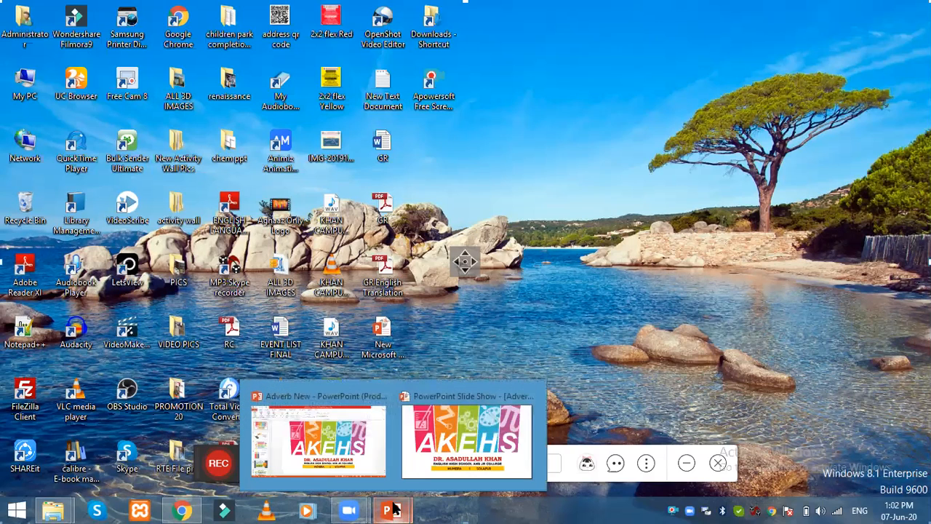
{"action": "left_click", "coordinate": [450, 459]}
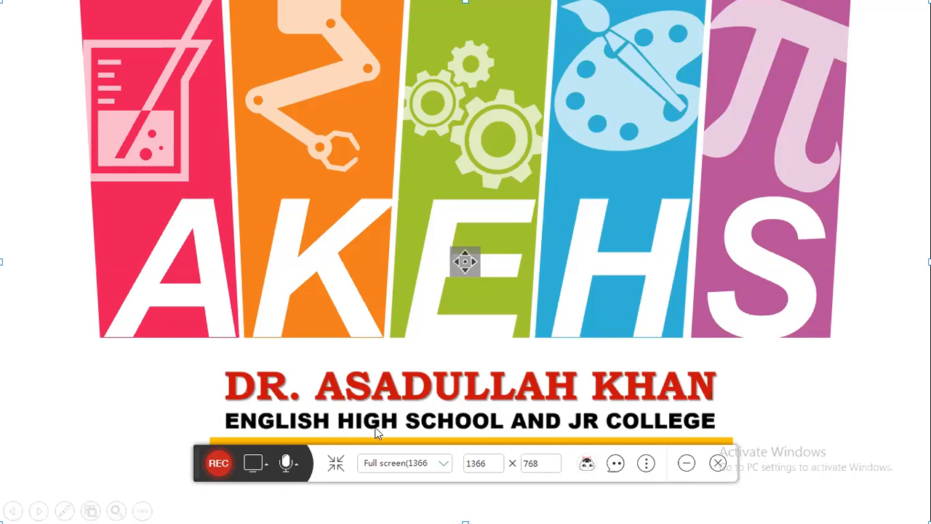
{"action": "key", "text": "super+d"}
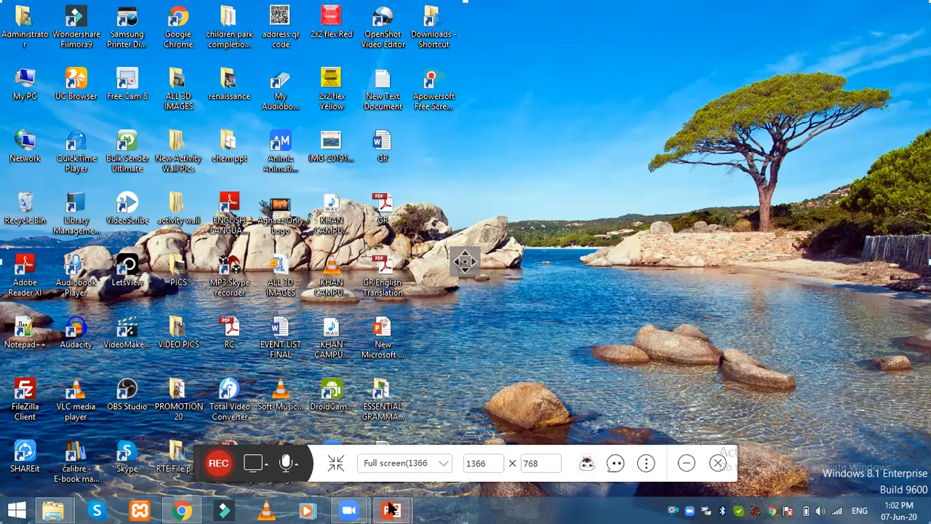
{"action": "mouse_move", "coordinate": [406, 509]}
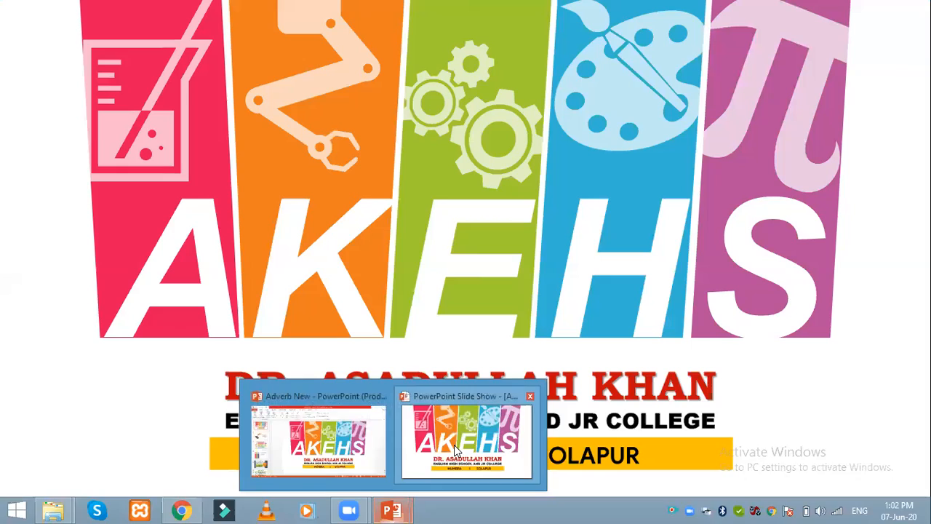
{"action": "left_click", "coordinate": [457, 452]}
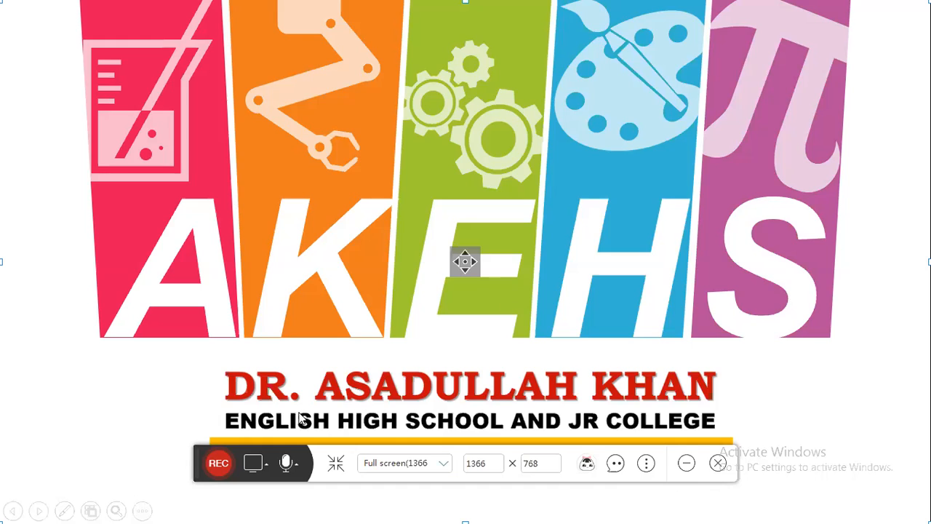
Step: Start a new recording with REC and confirm the 'Are you ready?' prompt
{"action": "left_click", "coordinate": [219, 463]}
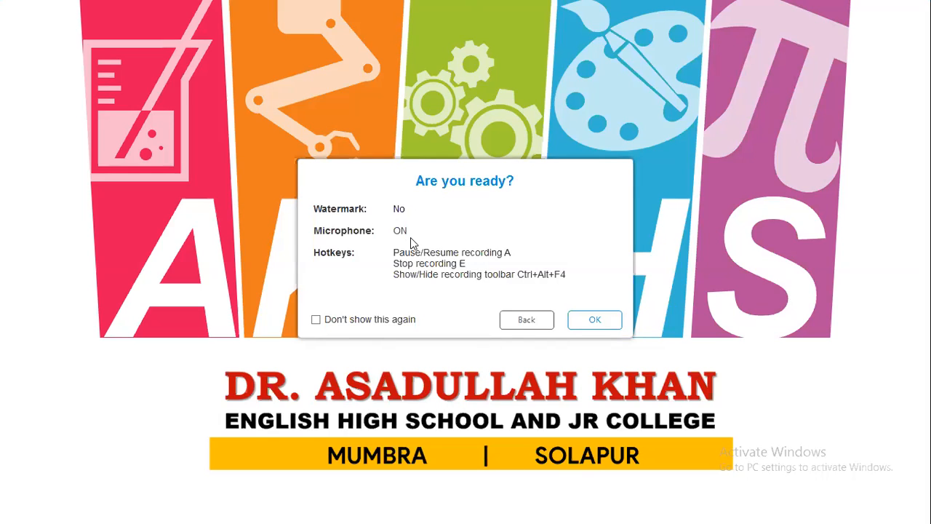
{"action": "left_click", "coordinate": [591, 321]}
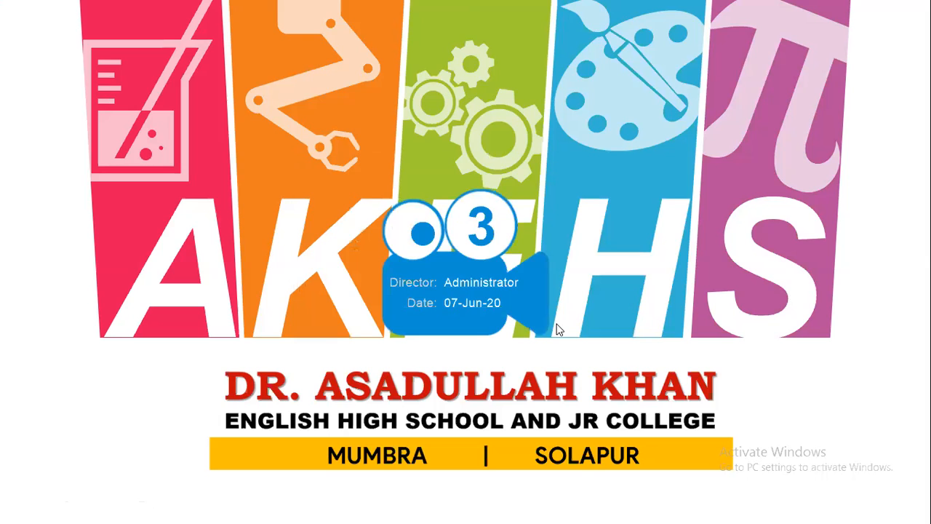
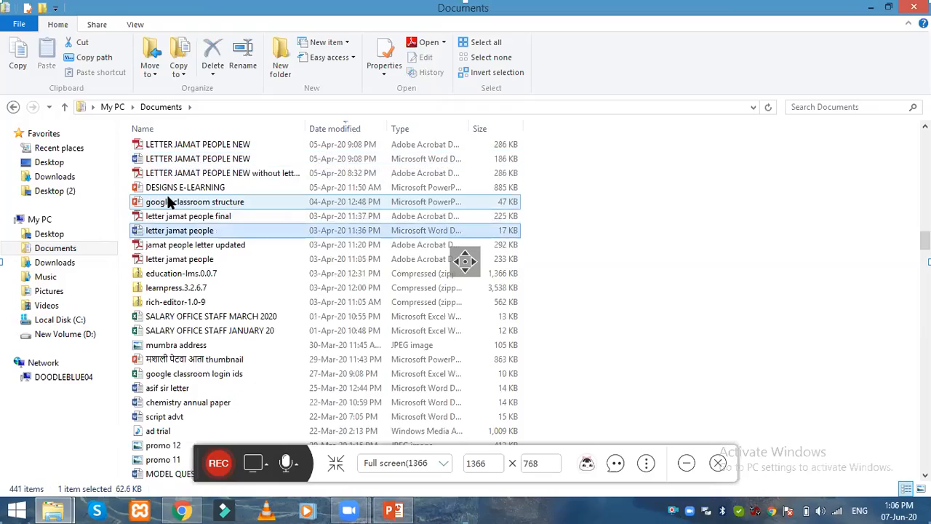
Step: Browse down the Documents subfolders and select My CamStudio Temp Files
{"action": "scroll", "coordinate": [241, 313], "scroll_direction": "down", "scroll_amount": 4}
{"action": "scroll", "coordinate": [243, 317], "scroll_direction": "down", "scroll_amount": 20}
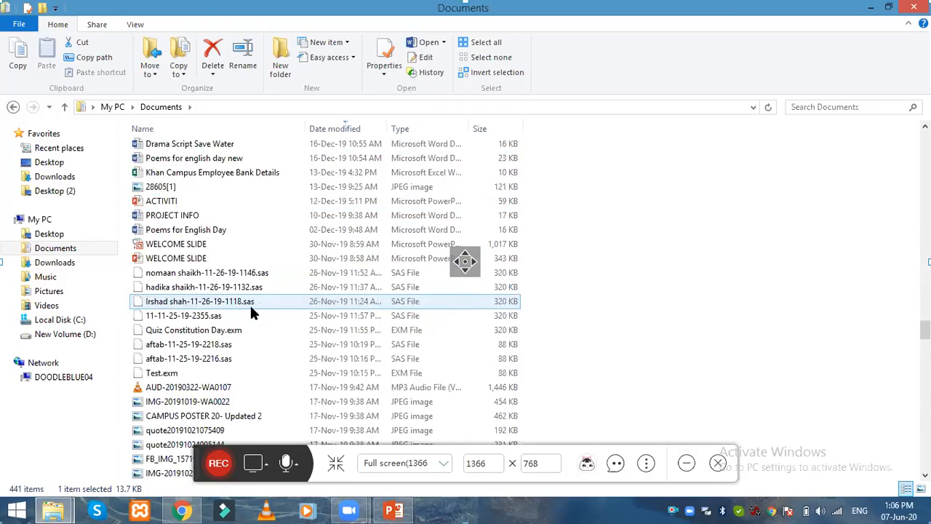
{"action": "scroll", "coordinate": [249, 312], "scroll_direction": "down", "scroll_amount": 15}
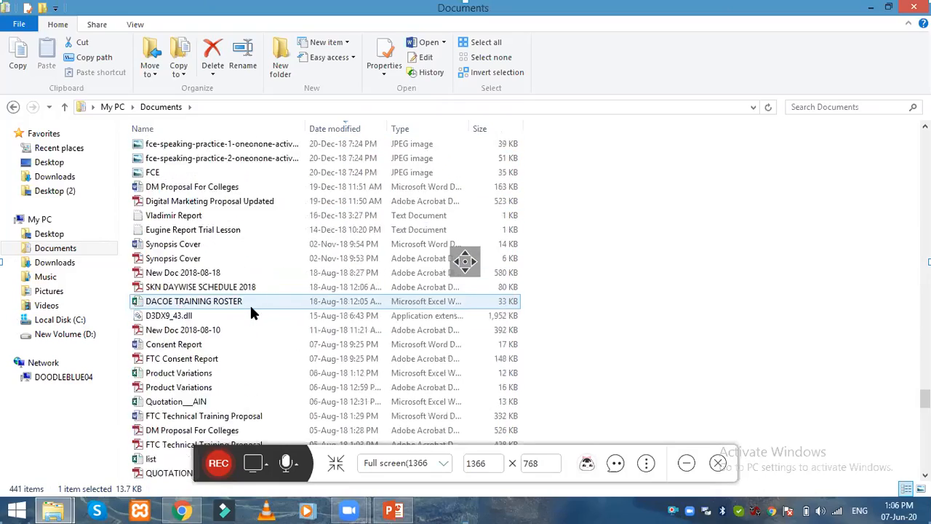
{"action": "left_click_drag", "start_coordinate": [925, 421], "coordinate": [925, 456]}
{"action": "left_click", "coordinate": [168, 271]}
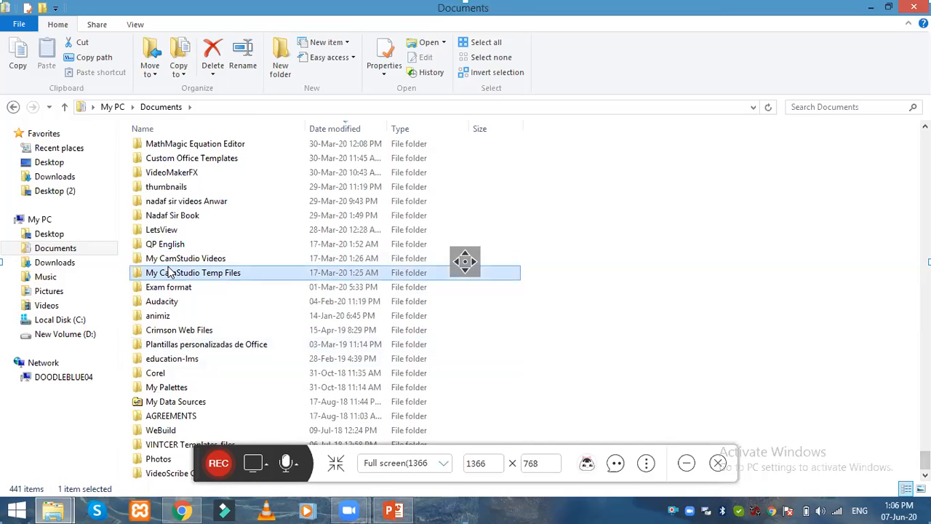
Step: Scroll through the folders again and bring up the recorder's ⋮ options and help menu
{"action": "scroll", "coordinate": [178, 258], "scroll_direction": "up", "scroll_amount": 3}
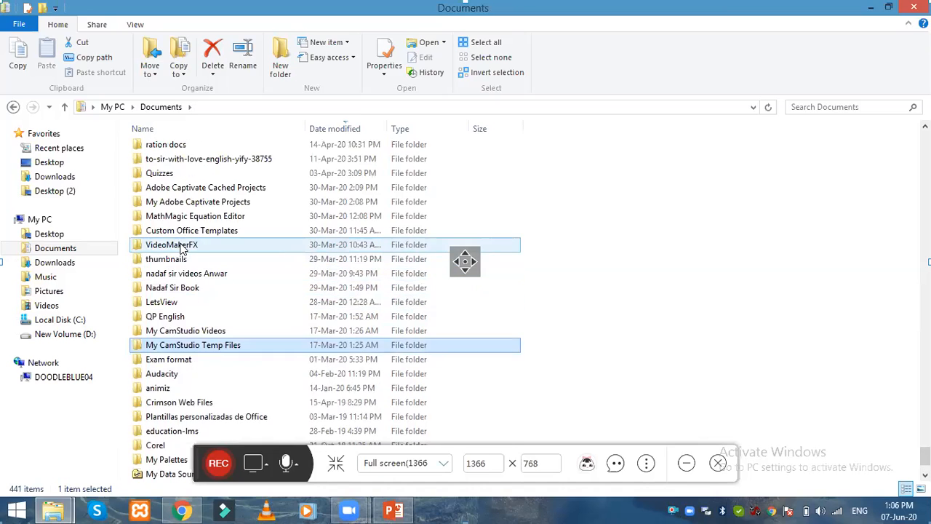
{"action": "scroll", "coordinate": [182, 247], "scroll_direction": "up", "scroll_amount": 6}
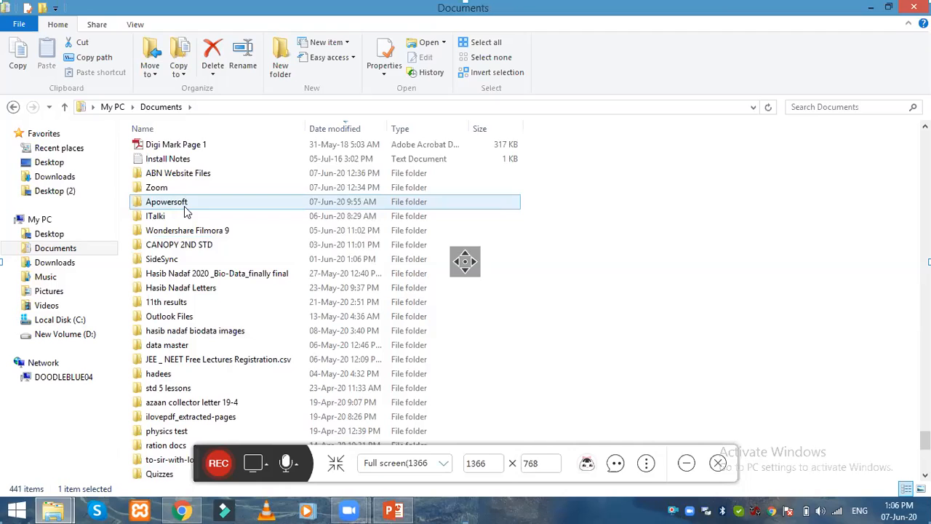
{"action": "mouse_move", "coordinate": [185, 211]}
{"action": "scroll", "coordinate": [214, 334], "scroll_direction": "down", "scroll_amount": 5}
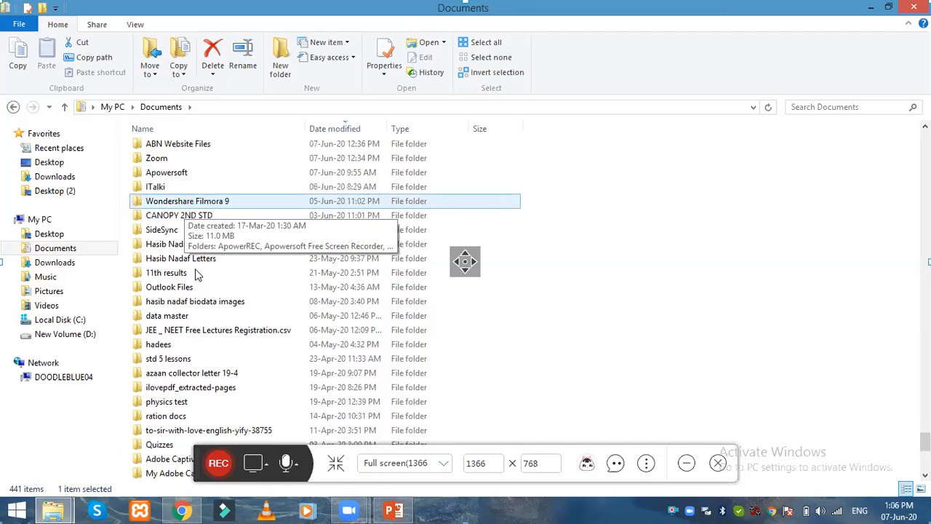
{"action": "scroll", "coordinate": [214, 334], "scroll_direction": "down", "scroll_amount": 2}
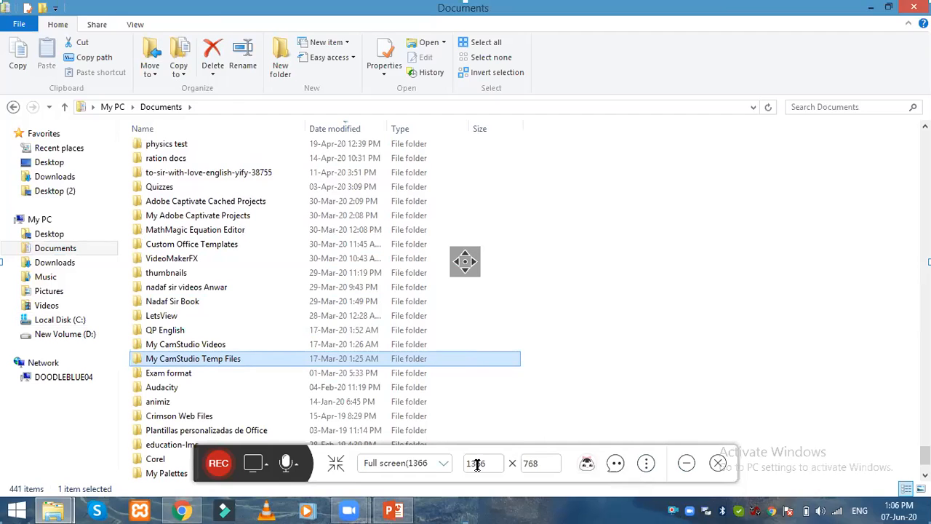
{"action": "left_click", "coordinate": [647, 464]}
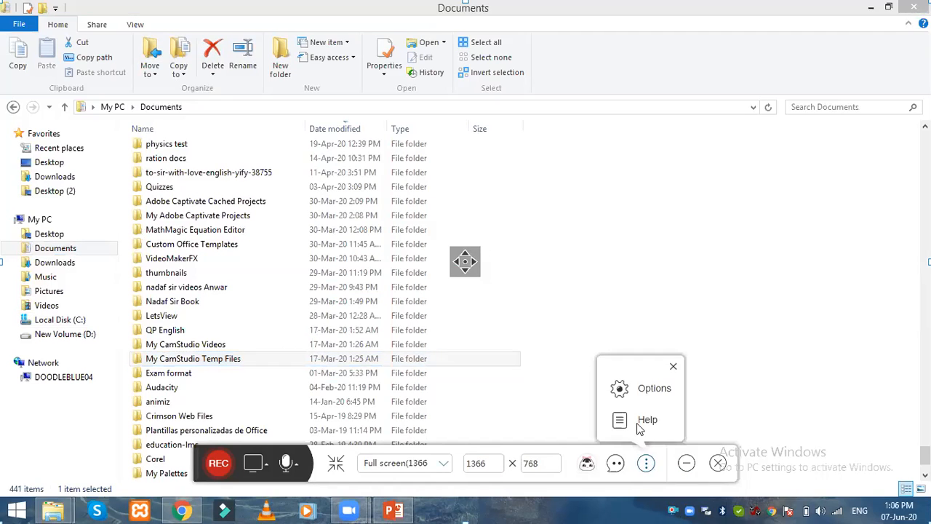
Step: Confirm the General settings' default output directory is D:\Video Lessons, then cancel without changes
{"action": "left_click", "coordinate": [643, 392]}
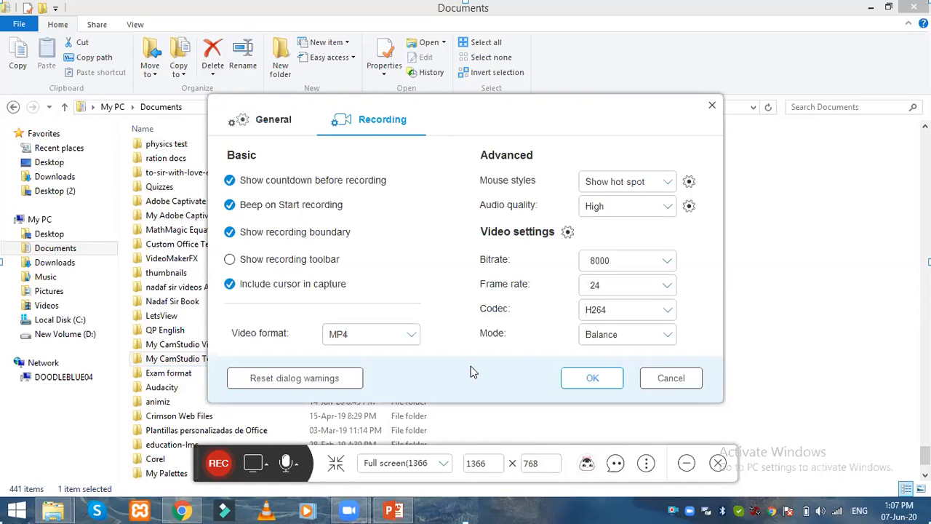
{"action": "left_click", "coordinate": [279, 124]}
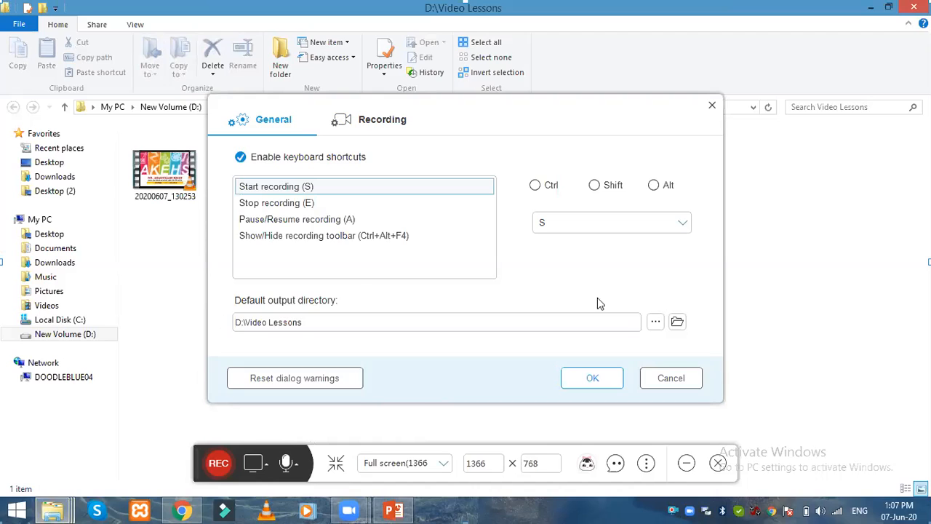
{"action": "left_click", "coordinate": [669, 383]}
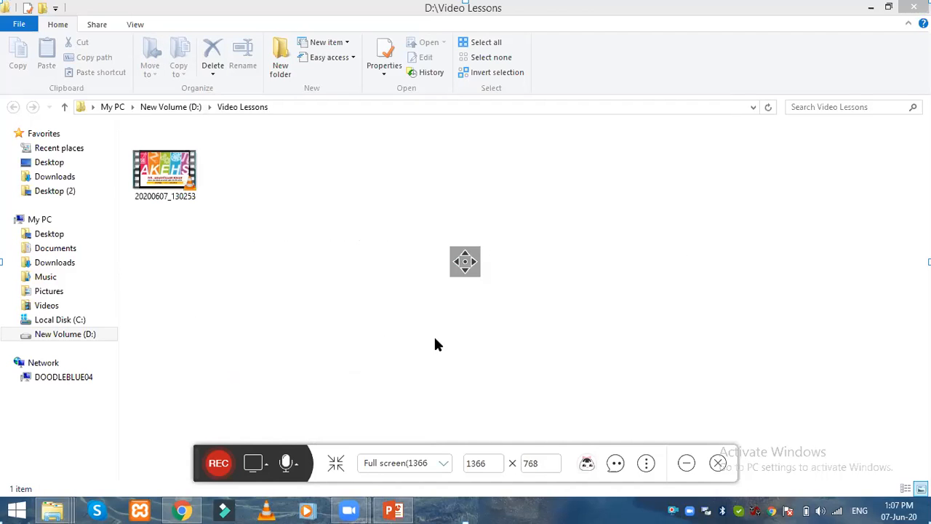
Step: Play 20200607_130253 in VLC, skip ahead to 00:07, then close the player
{"action": "left_click", "coordinate": [154, 187]}
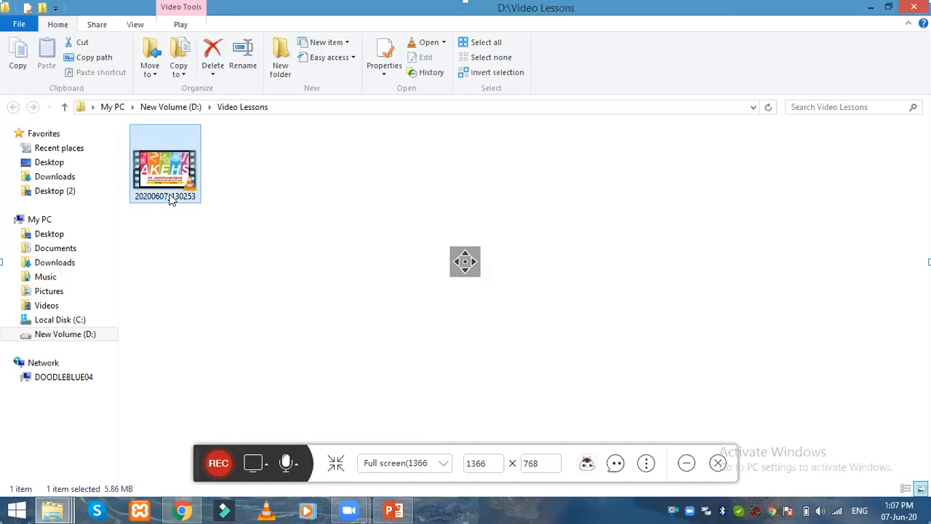
{"action": "double_click", "coordinate": [176, 194]}
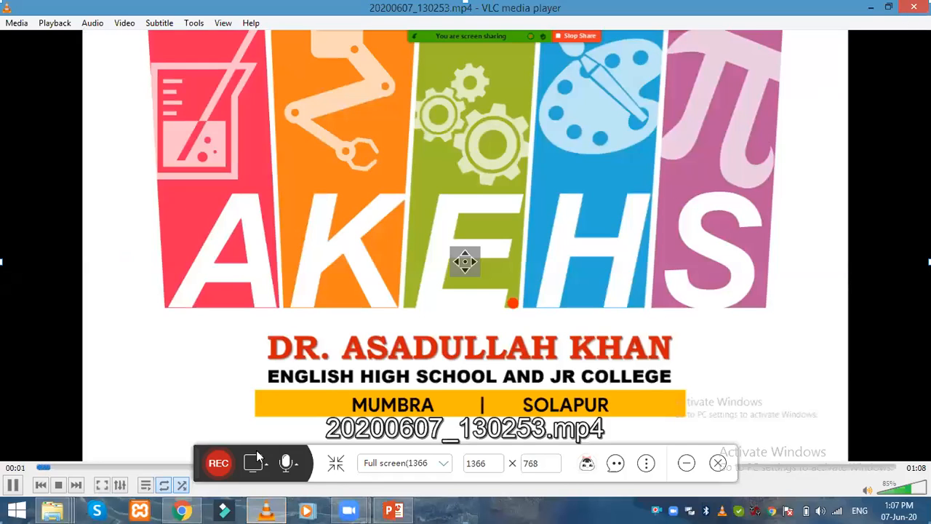
{"action": "left_click", "coordinate": [135, 468]}
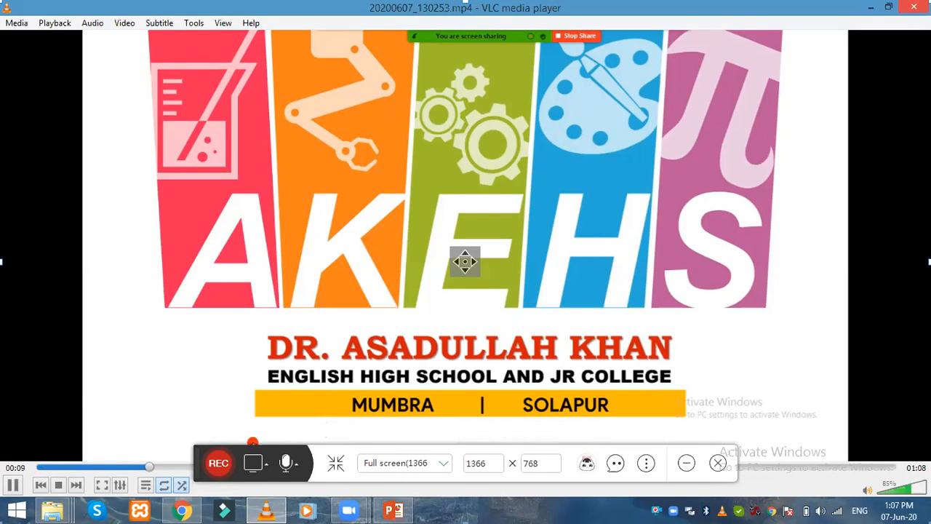
{"action": "key", "text": "alt+F4"}
Step: Reselect the recording 20200607_130253 and put its name into edit mode
{"action": "left_click", "coordinate": [197, 245]}
{"action": "left_click", "coordinate": [173, 182]}
{"action": "key", "text": "F2"}
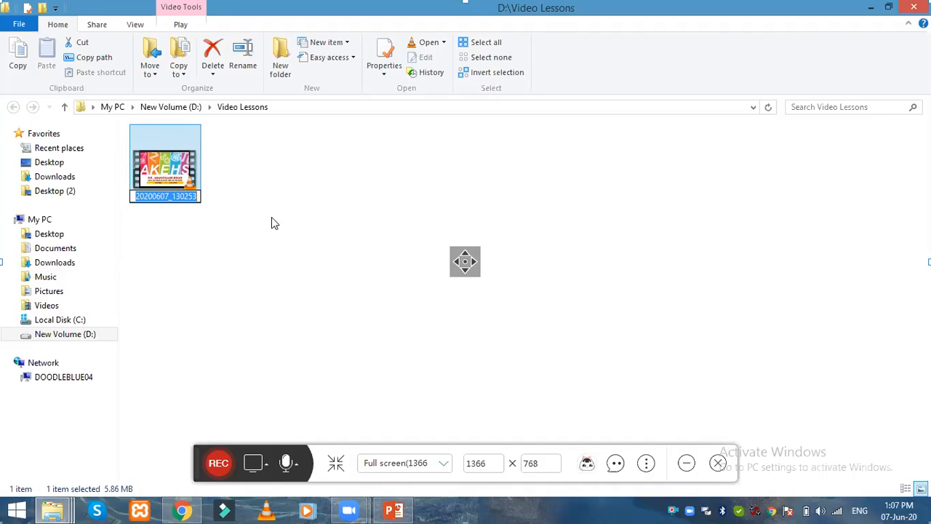
Step: Start renaming the recording to '1st', dismiss the recorder's prompts and close its toolbar
{"action": "type", "text": "D"}
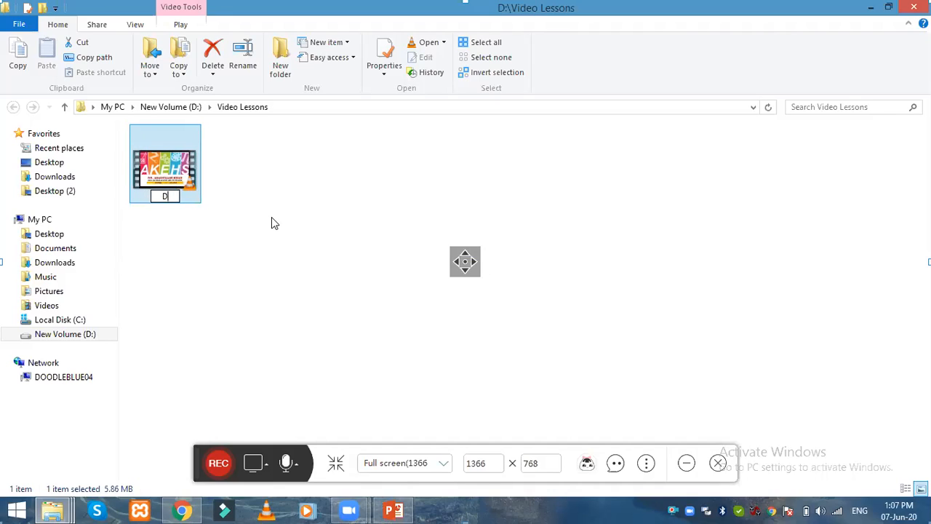
{"action": "key", "text": "BackSpace"}
{"action": "type", "text": "1st"}
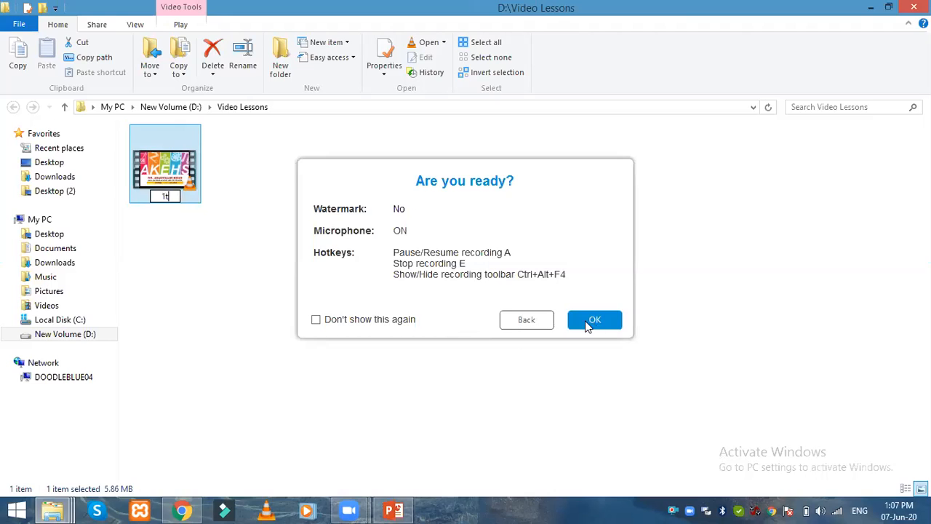
{"action": "left_click", "coordinate": [549, 322]}
{"action": "left_click", "coordinate": [174, 170]}
{"action": "left_click", "coordinate": [175, 170]}
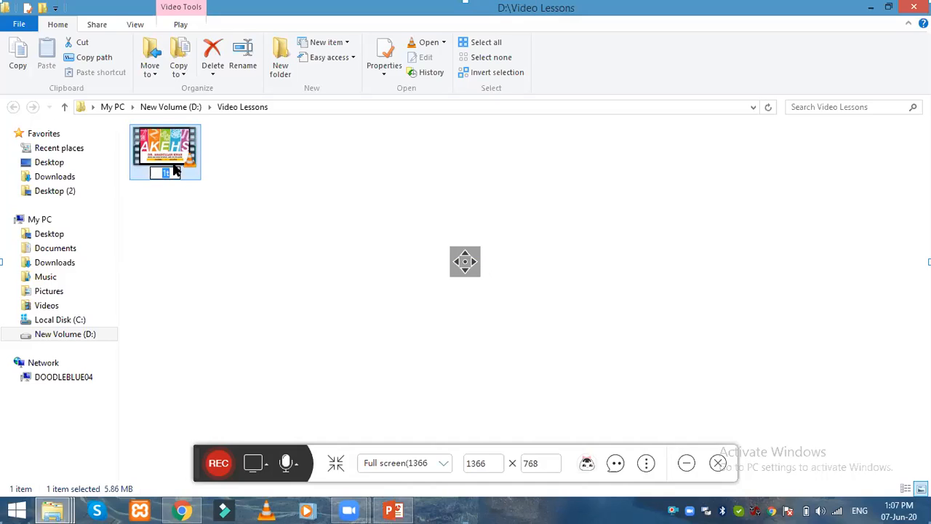
{"action": "type", "text": "1st"}
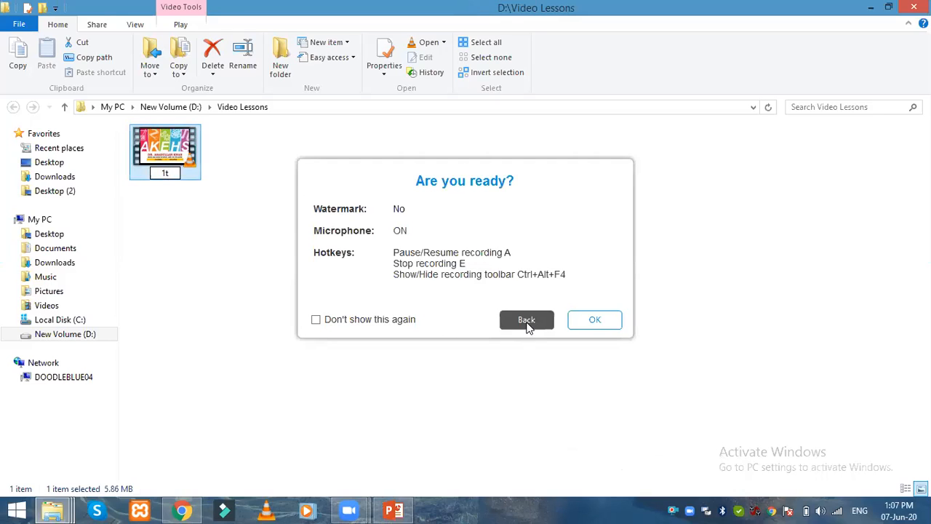
{"action": "left_click", "coordinate": [526, 322]}
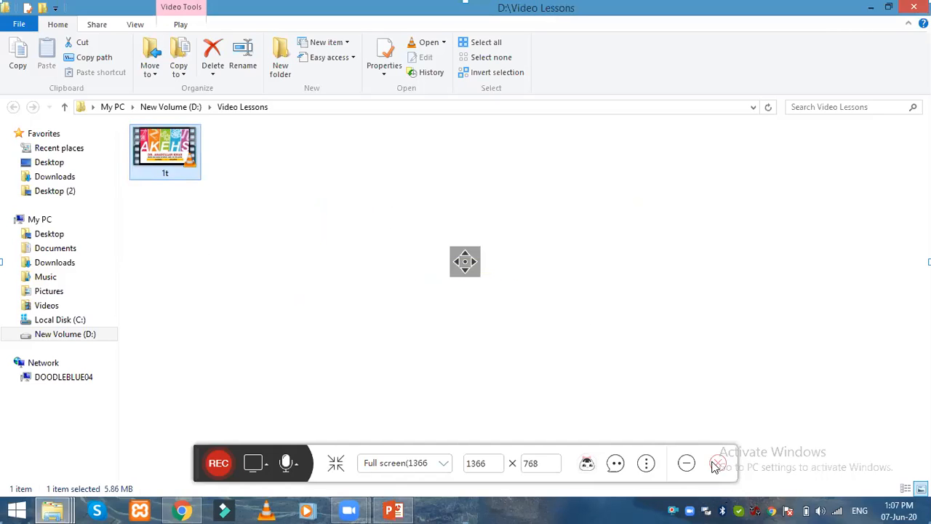
{"action": "left_click", "coordinate": [718, 463]}
Step: Rename the recording to '1st std Science 1st Topic'
{"action": "left_click", "coordinate": [167, 168]}
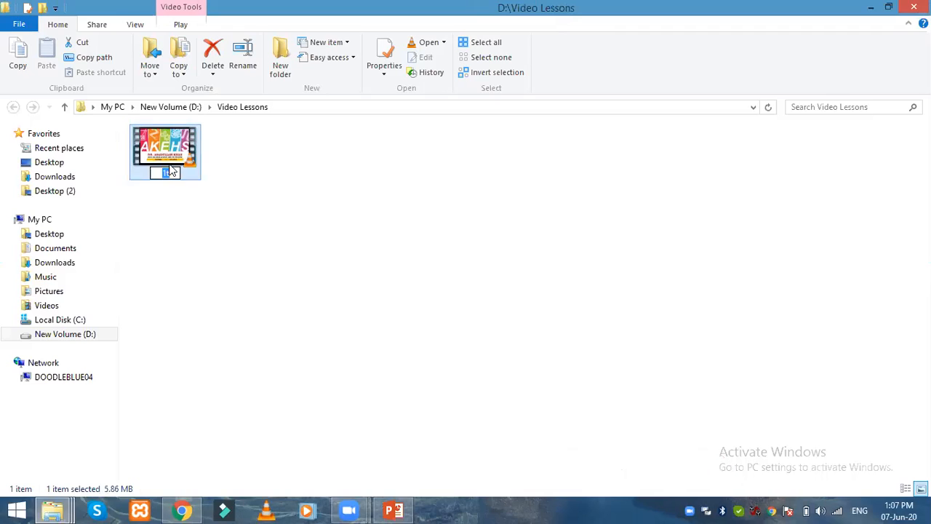
{"action": "type", "text": "1st"}
{"action": "type", "text": " std"}
{"action": "type", "text": " Less"}
{"action": "key", "text": "BackSpace"}
{"action": "key", "text": "BackSpace"}
{"action": "key", "text": "BackSpace"}
{"action": "key", "text": "BackSpace"}
{"action": "type", "text": "Se"}
{"action": "type", "text": "ience"}
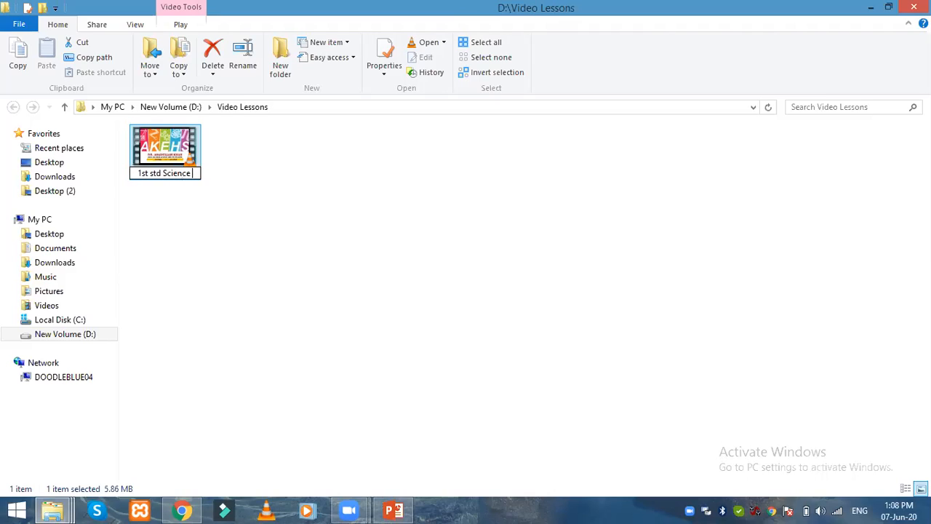
{"action": "type", "text": " 1st Topic"}
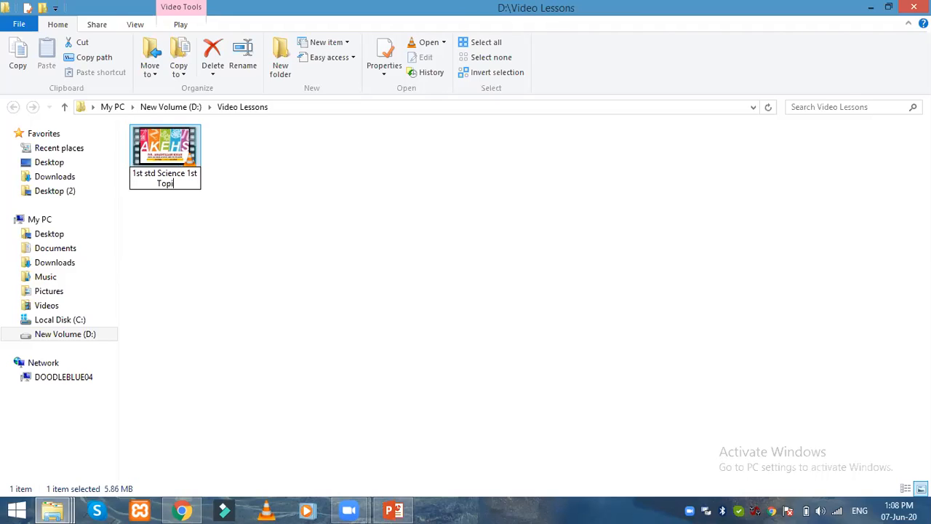
{"action": "key", "text": "Return"}
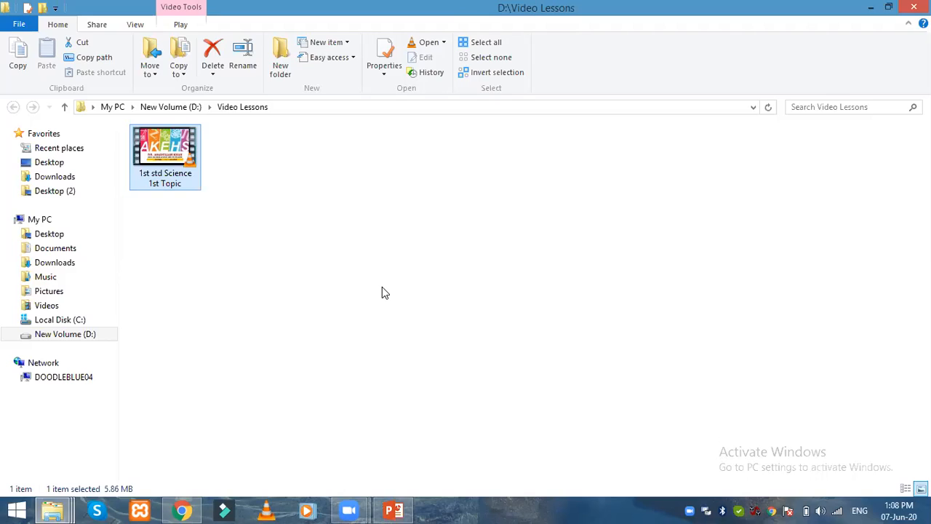
{"action": "left_click", "coordinate": [383, 287]}
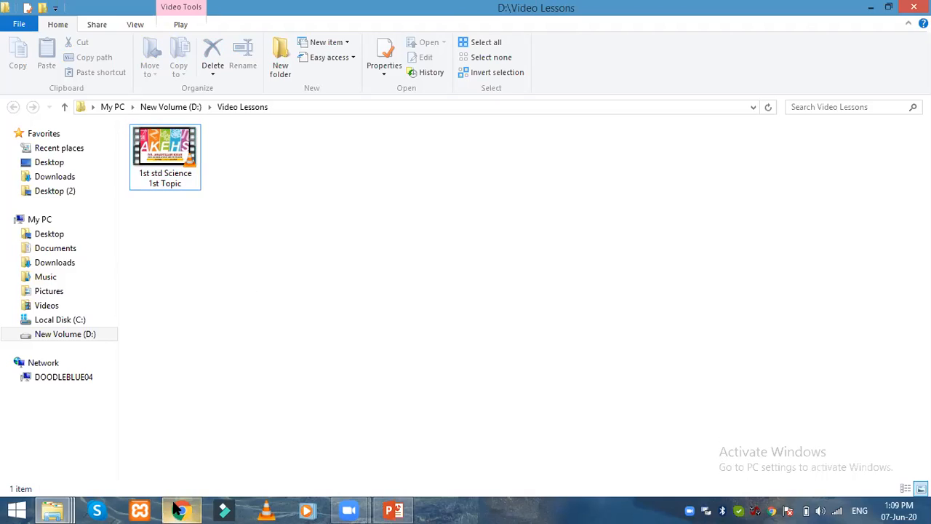
{"action": "mouse_move", "coordinate": [177, 509]}
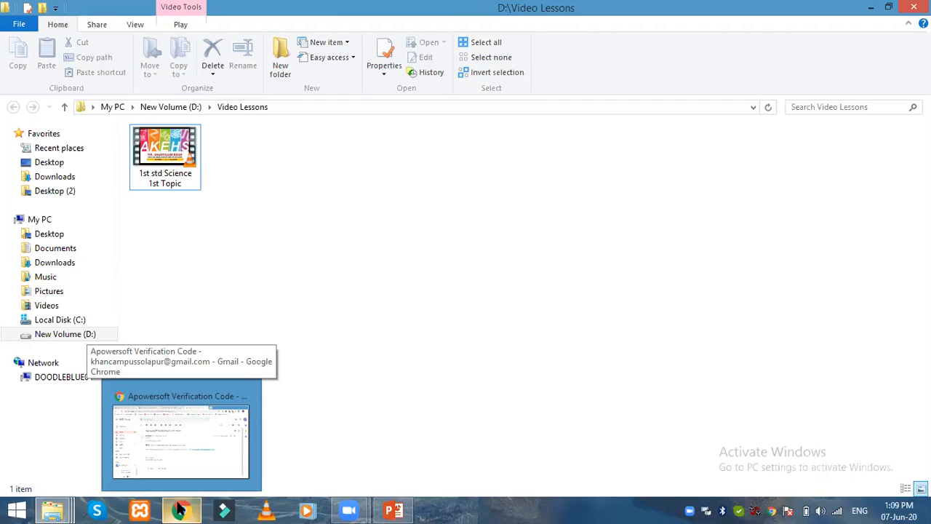
Step: In a new Chrome tab, search for 'clip video online'
{"action": "left_click", "coordinate": [178, 509]}
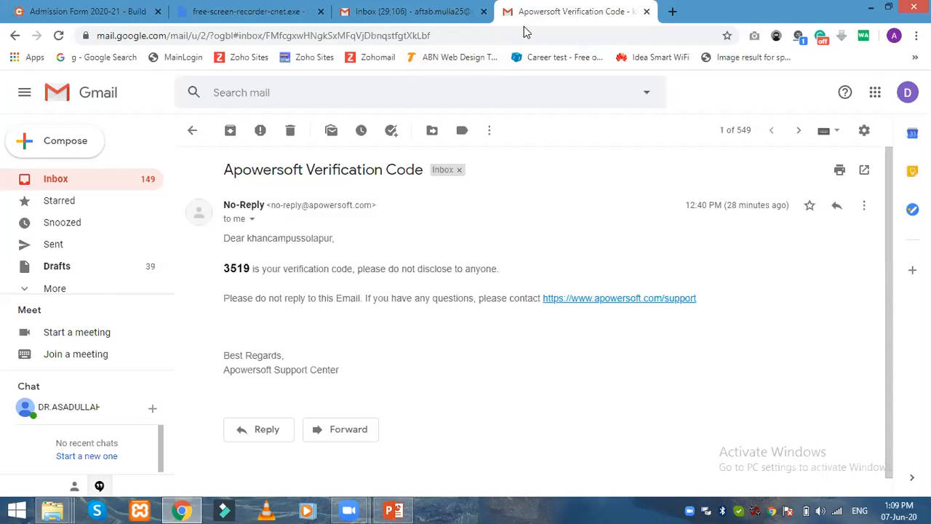
{"action": "key", "text": "ctrl+t"}
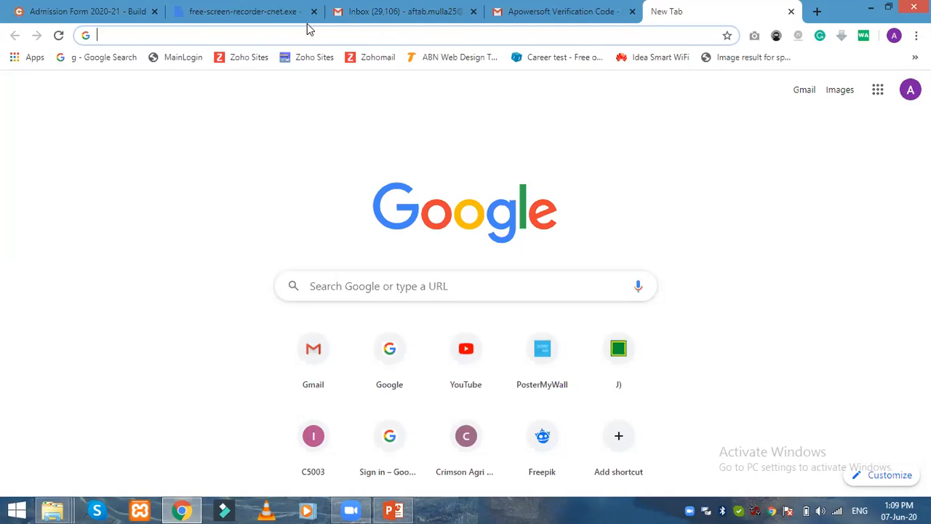
{"action": "type", "text": "cip"}
{"action": "key", "text": "BackSpace"}
{"action": "key", "text": "BackSpace"}
{"action": "type", "text": "lip video o"}
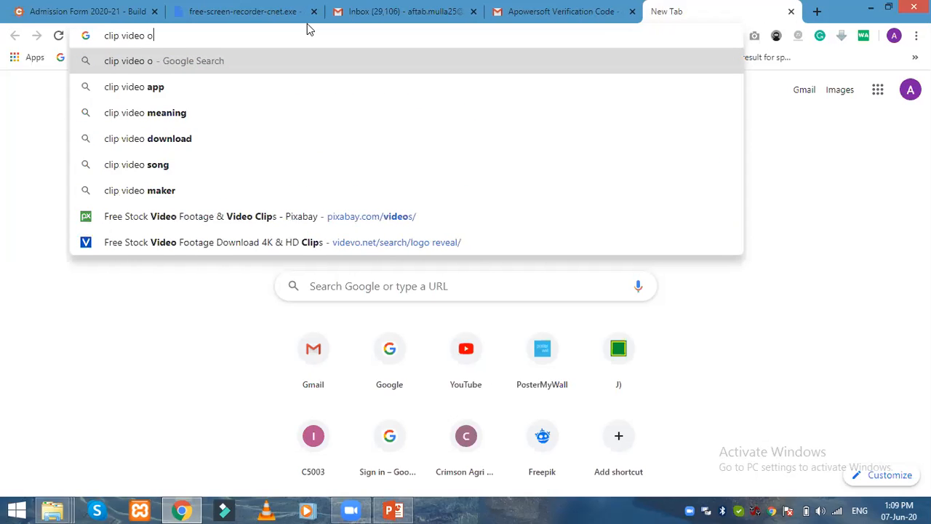
{"action": "type", "text": "nline"}
{"action": "key", "text": "Return"}
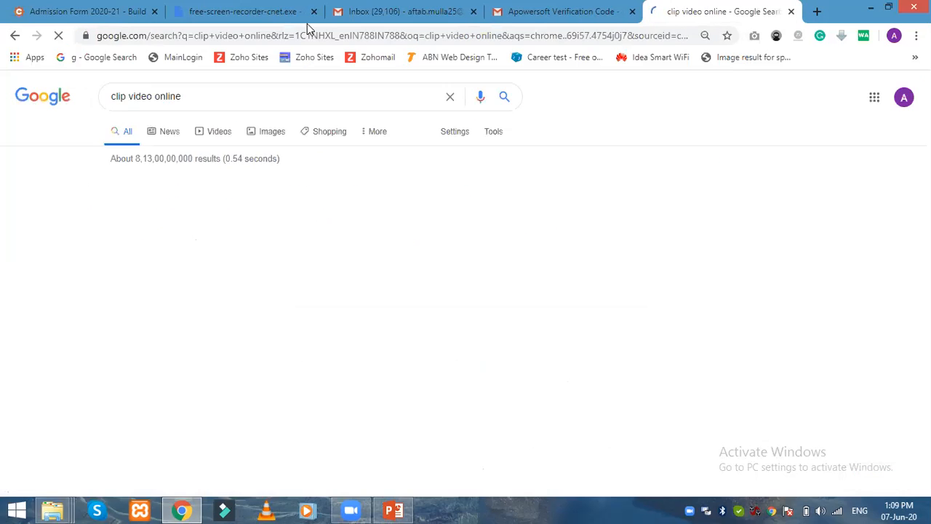
Step: Open the Ezgif.com Online Video Cutter search result
{"action": "scroll", "coordinate": [138, 341], "scroll_direction": "down", "scroll_amount": 2}
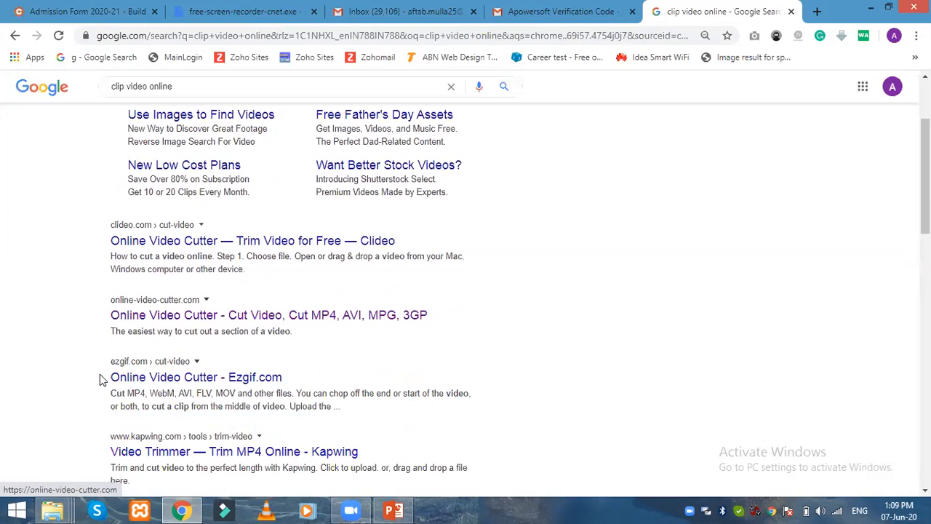
{"action": "scroll", "coordinate": [213, 328], "scroll_direction": "down", "scroll_amount": 1}
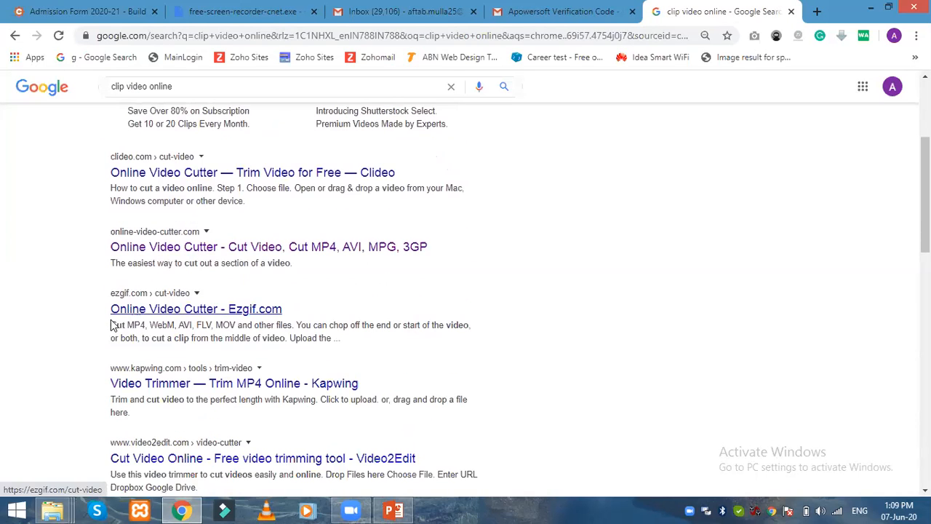
{"action": "left_click", "coordinate": [147, 311]}
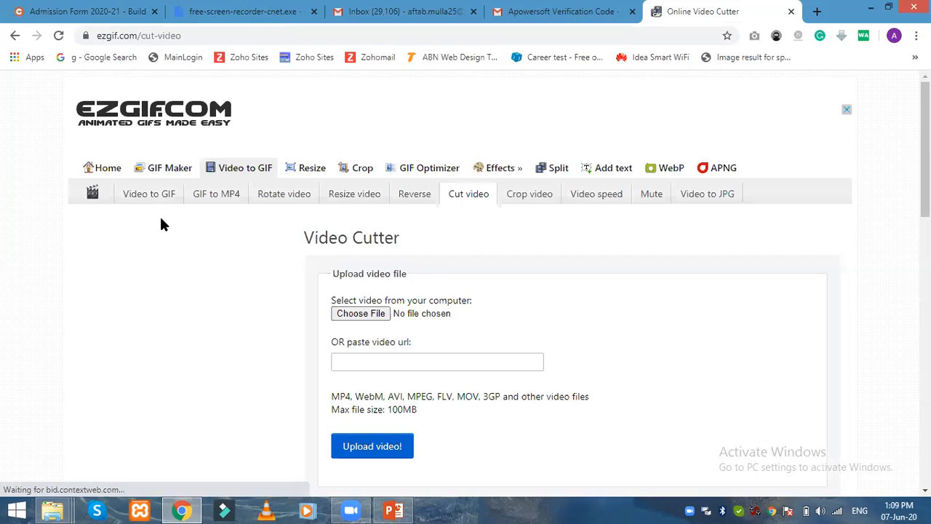
Step: Check the Video Cutter's 100MB maximum file size note
{"action": "scroll", "coordinate": [337, 229], "scroll_direction": "down", "scroll_amount": 2}
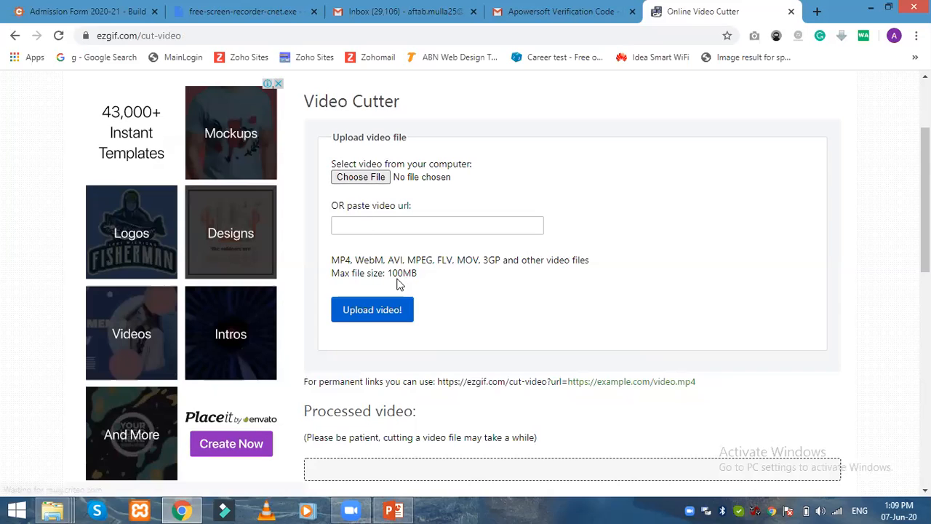
{"action": "left_click_drag", "start_coordinate": [387, 273], "coordinate": [426, 270]}
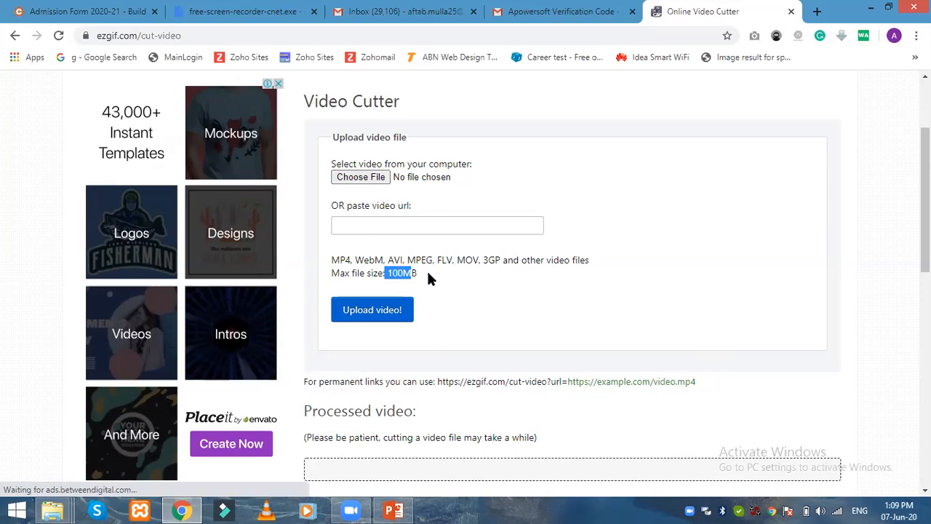
{"action": "left_click", "coordinate": [437, 274]}
{"action": "triple_click", "coordinate": [400, 273]}
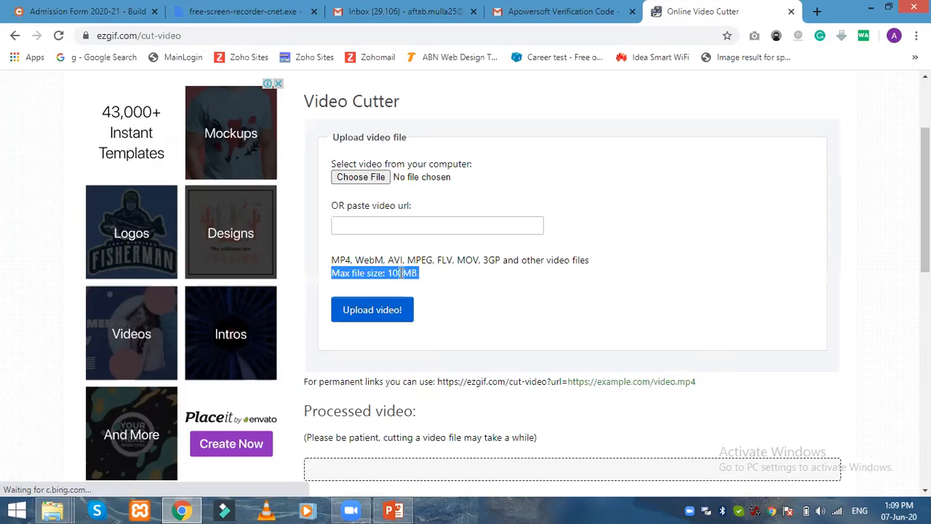
{"action": "left_click", "coordinate": [400, 273]}
{"action": "scroll", "coordinate": [425, 275], "scroll_direction": "up", "scroll_amount": 1}
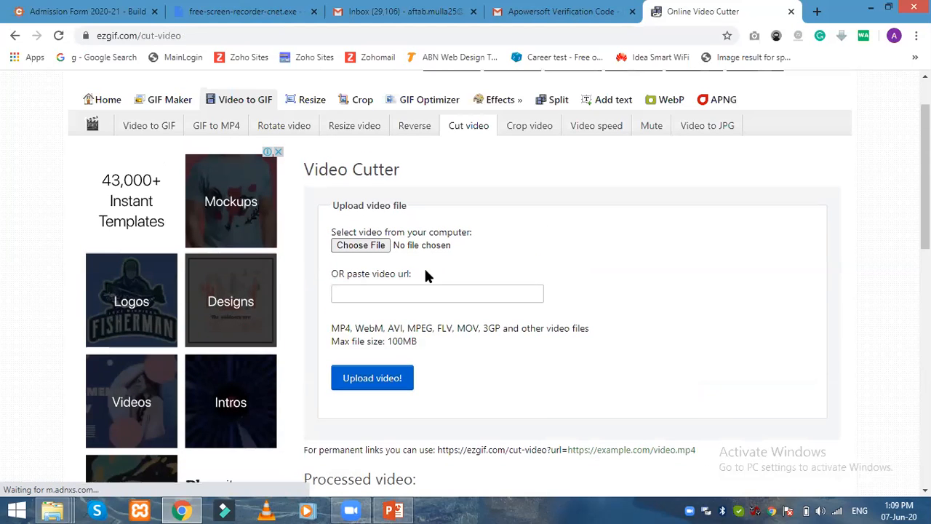
Step: Choose '1st std Science 1st Topic' from D:\Video Lessons as the video to cut
{"action": "left_click", "coordinate": [362, 249]}
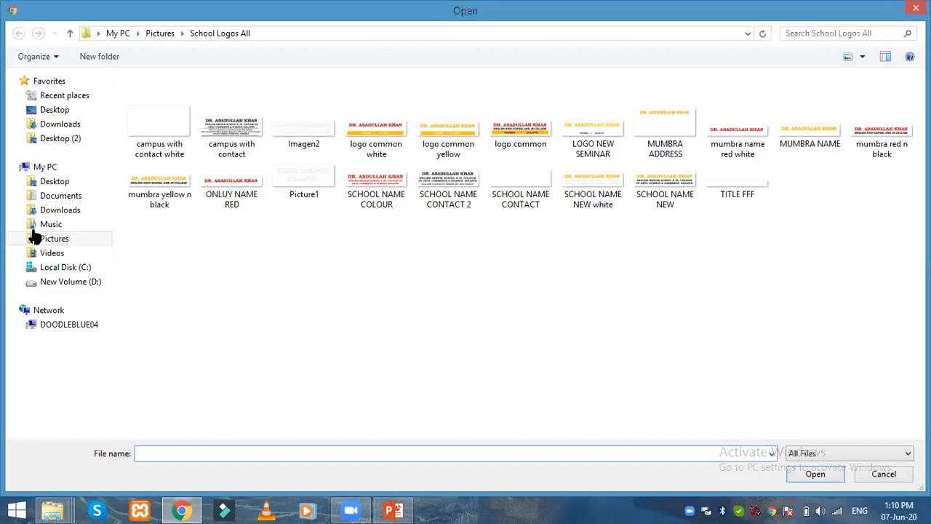
{"action": "left_click", "coordinate": [71, 281]}
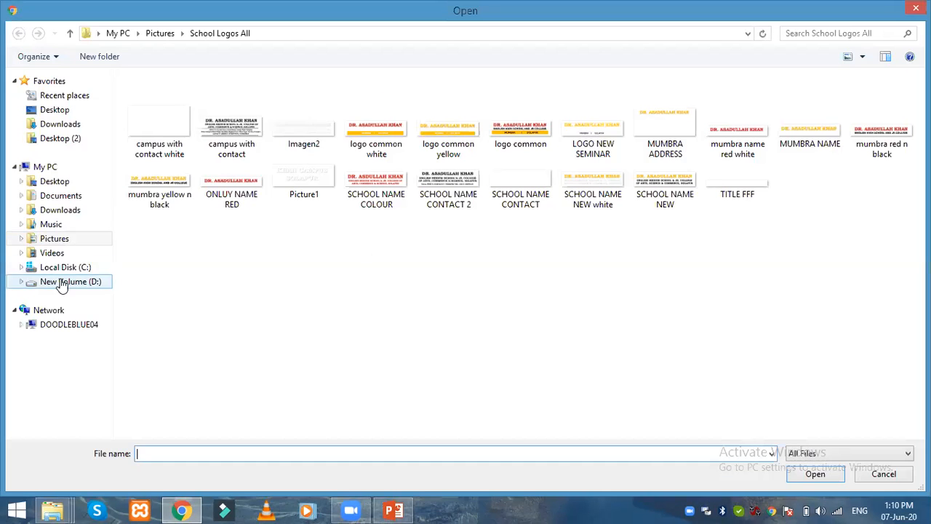
{"action": "left_click", "coordinate": [218, 267]}
{"action": "key", "text": "v"}
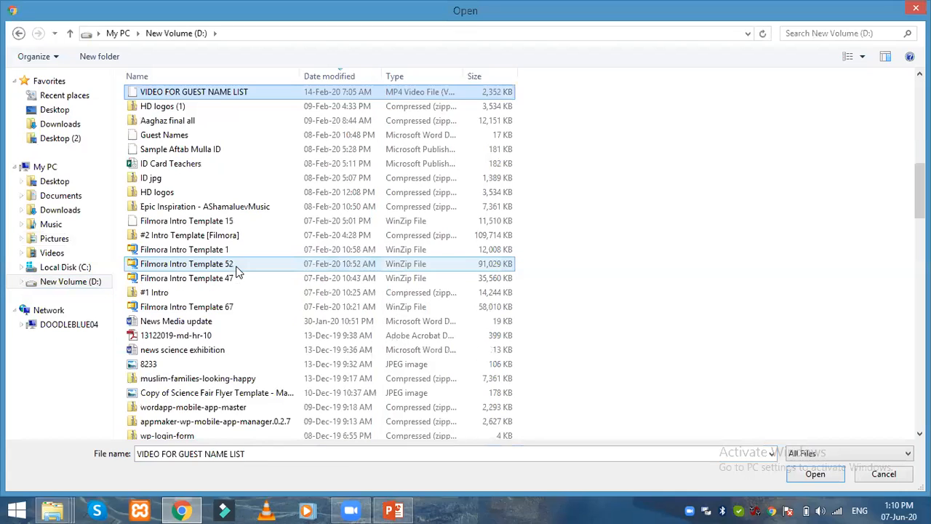
{"action": "key", "text": "v"}
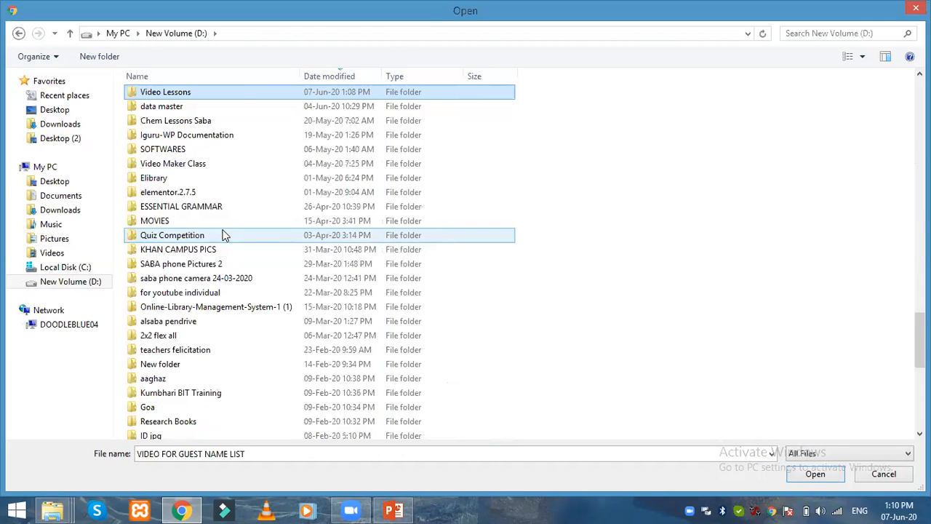
{"action": "double_click", "coordinate": [171, 92]}
{"action": "left_click", "coordinate": [175, 111]}
{"action": "double_click", "coordinate": [174, 111]}
{"action": "scroll", "coordinate": [403, 345], "scroll_direction": "down", "scroll_amount": 1}
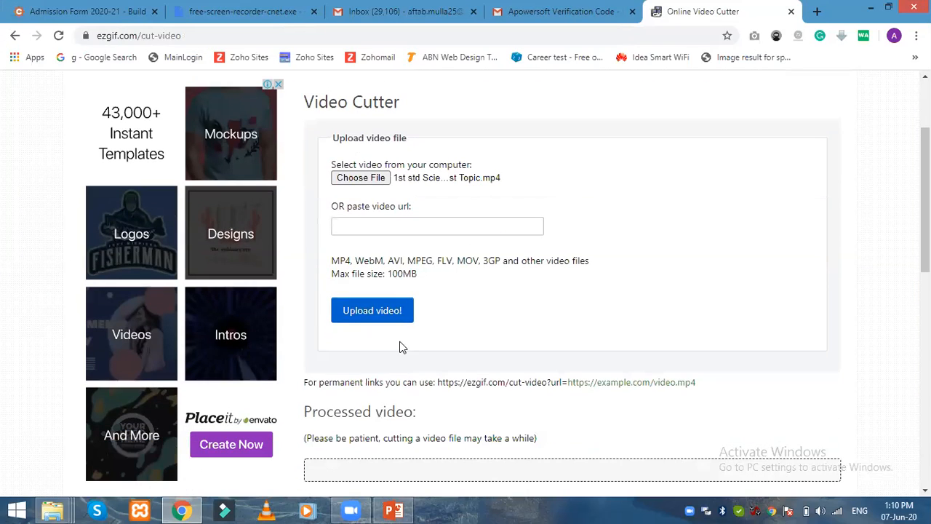
Step: Upload the chosen lesson video with 'Upload video!' and wait for it to transfer
{"action": "left_click", "coordinate": [376, 311]}
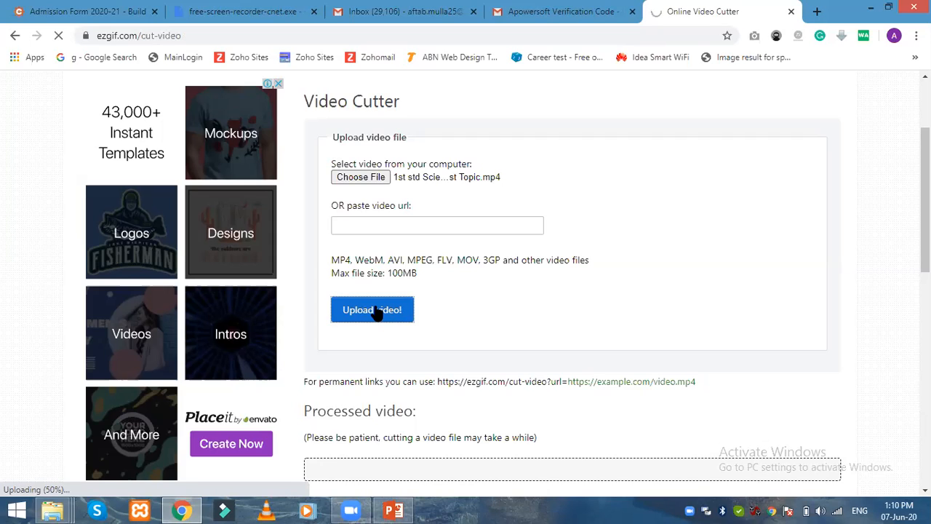
{"action": "scroll", "coordinate": [578, 277], "scroll_direction": "down", "scroll_amount": 2}
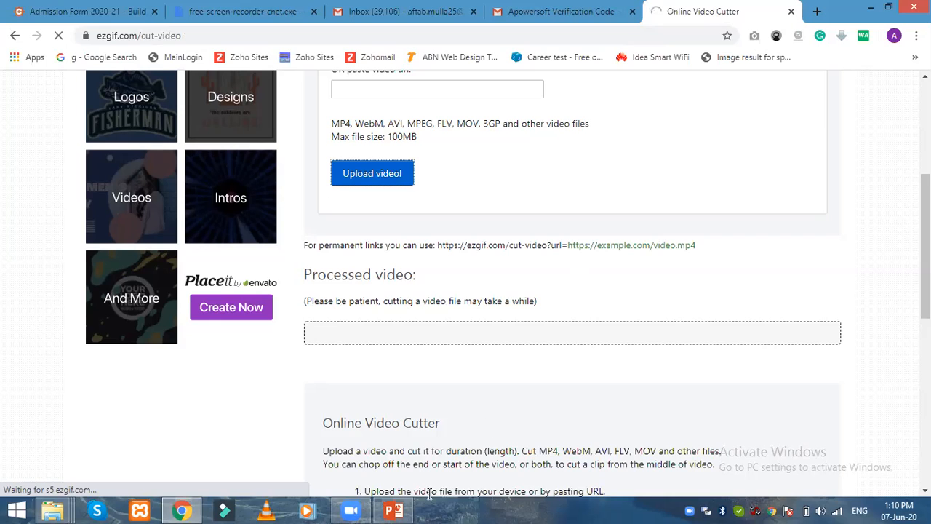
Step: Show slide 1, the AKEHS title slide of Adverb New, and select the school name picture
{"action": "left_click", "coordinate": [390, 509]}
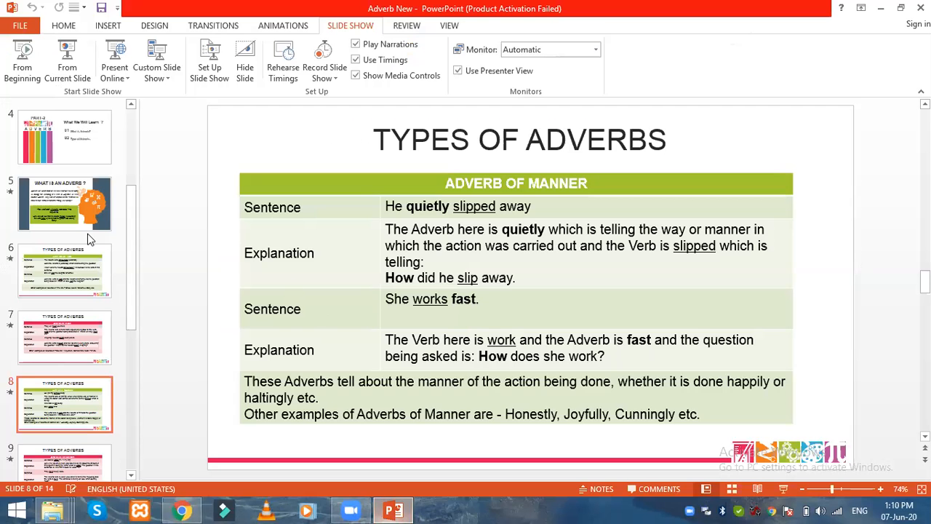
{"action": "scroll", "coordinate": [56, 232], "scroll_direction": "up", "scroll_amount": 4}
{"action": "left_click", "coordinate": [70, 134]}
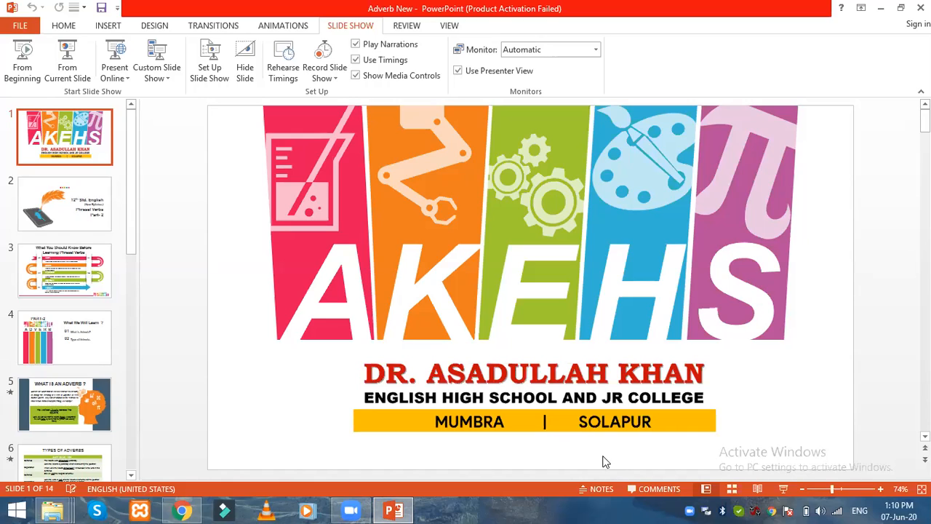
{"action": "left_click", "coordinate": [547, 396]}
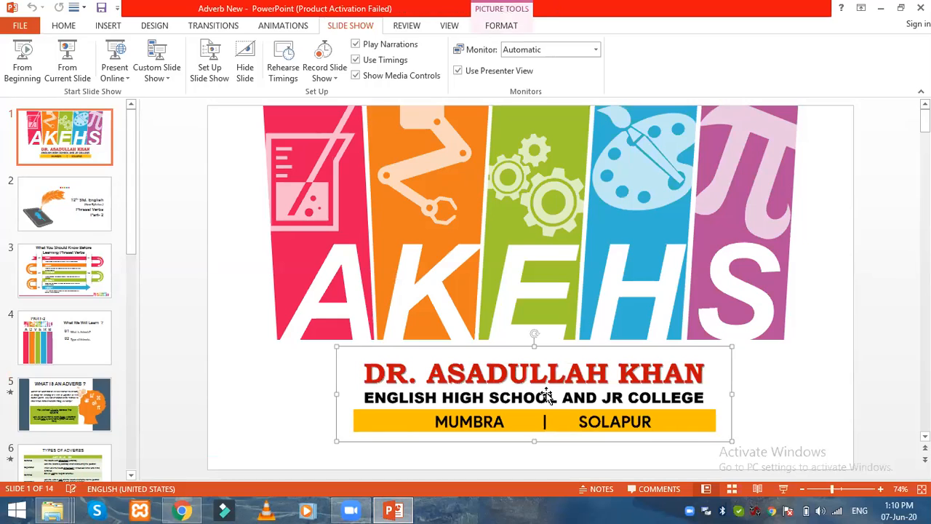
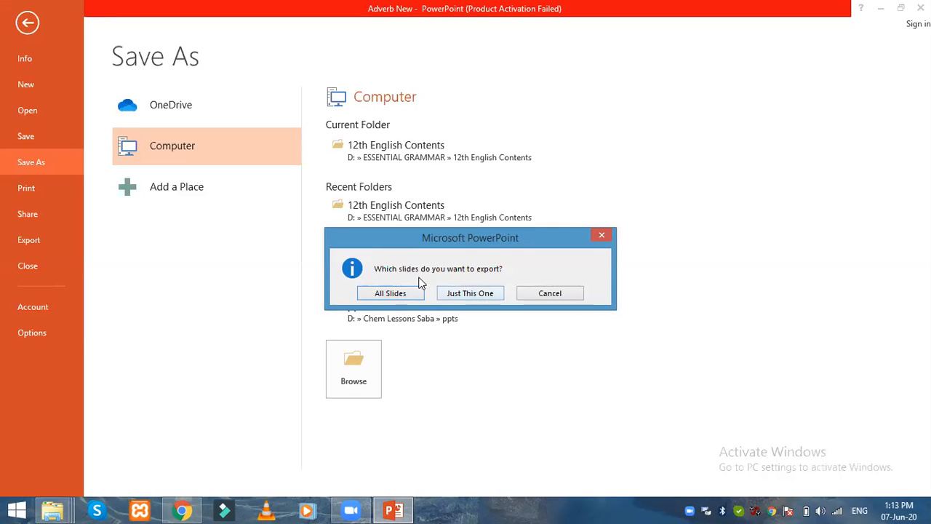
Step: Export only the current slide of Adverb New, then close PowerPoint without saving
{"action": "left_click", "coordinate": [480, 293]}
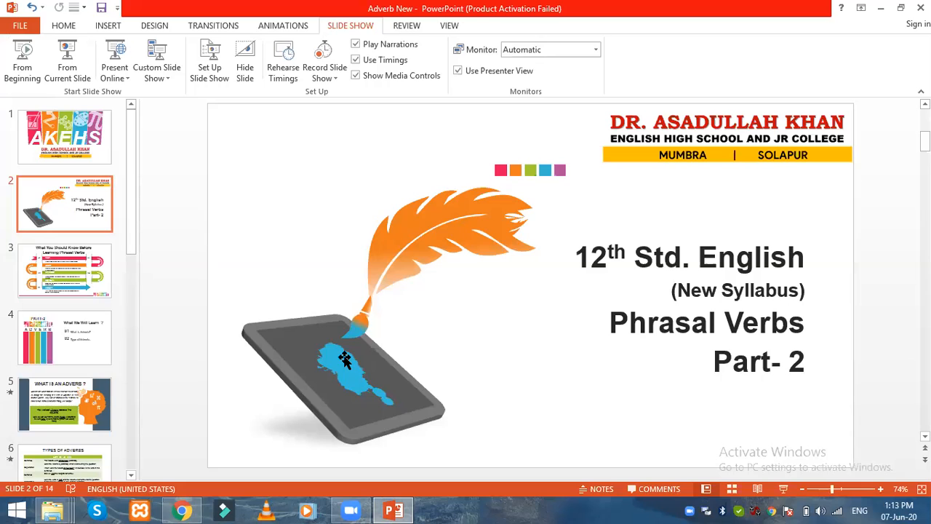
{"action": "left_click", "coordinate": [56, 316]}
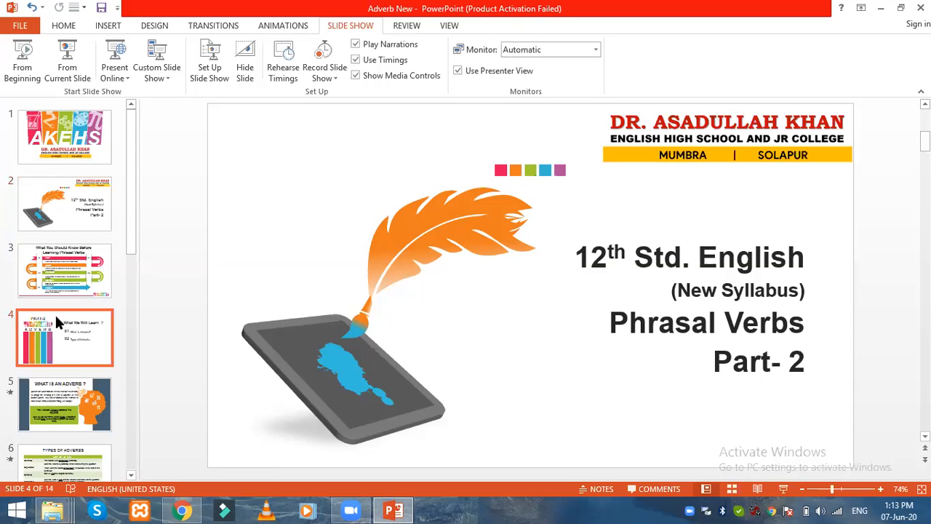
{"action": "key", "text": "Up"}
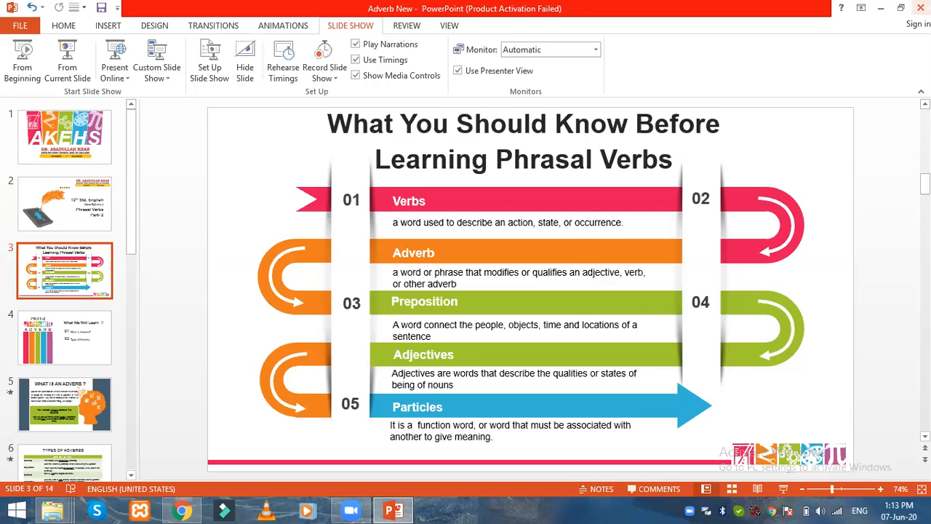
{"action": "left_click", "coordinate": [920, 8]}
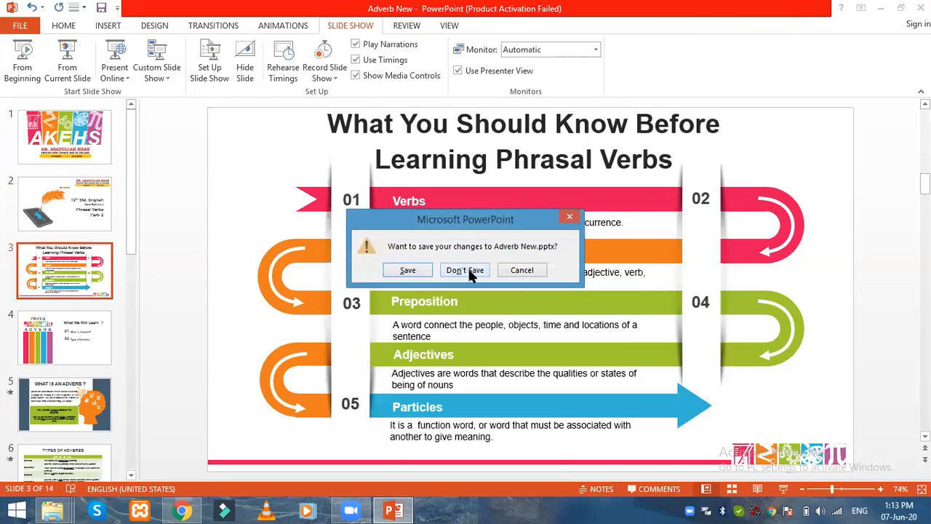
{"action": "left_click", "coordinate": [469, 271]}
Step: Play the uploaded lesson video's preview and pause it at 0:01
{"action": "scroll", "coordinate": [602, 291], "scroll_direction": "down", "scroll_amount": 1}
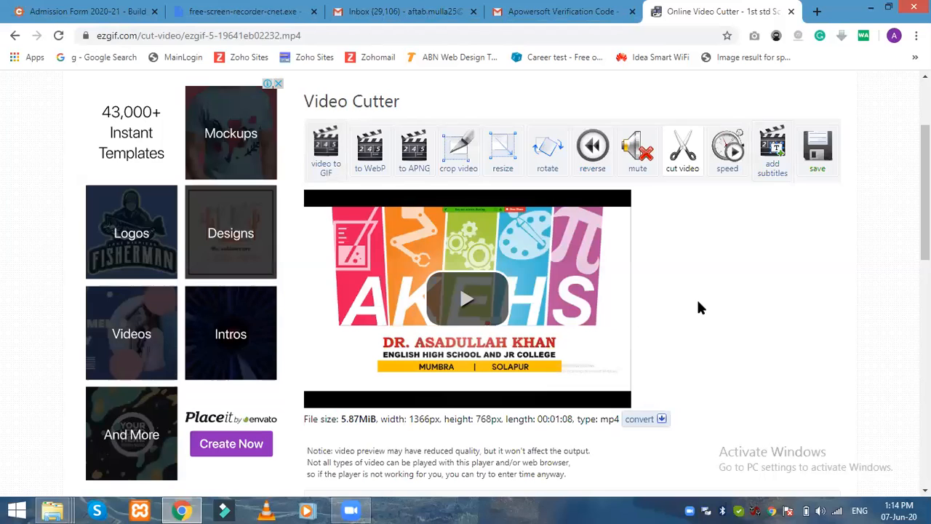
{"action": "scroll", "coordinate": [623, 282], "scroll_direction": "down", "scroll_amount": 2}
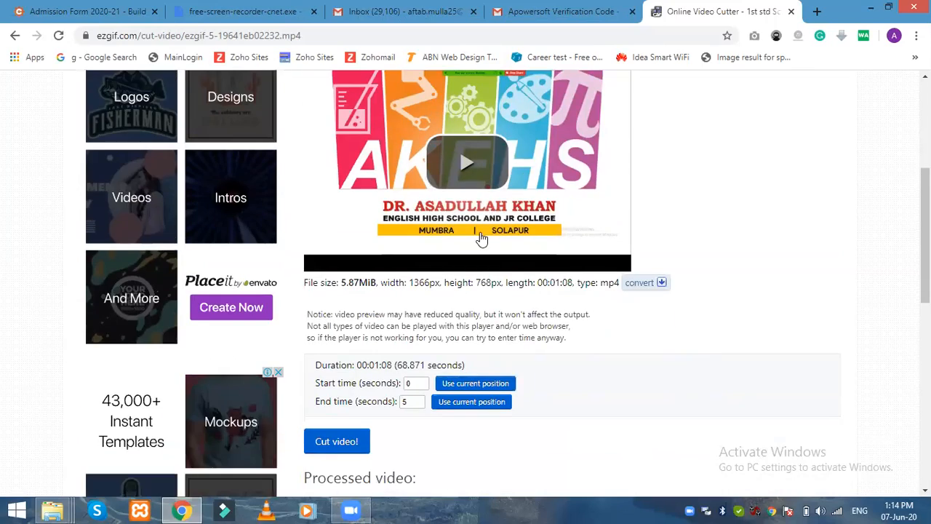
{"action": "scroll", "coordinate": [312, 220], "scroll_direction": "up", "scroll_amount": 3}
{"action": "scroll", "coordinate": [393, 244], "scroll_direction": "down", "scroll_amount": 6}
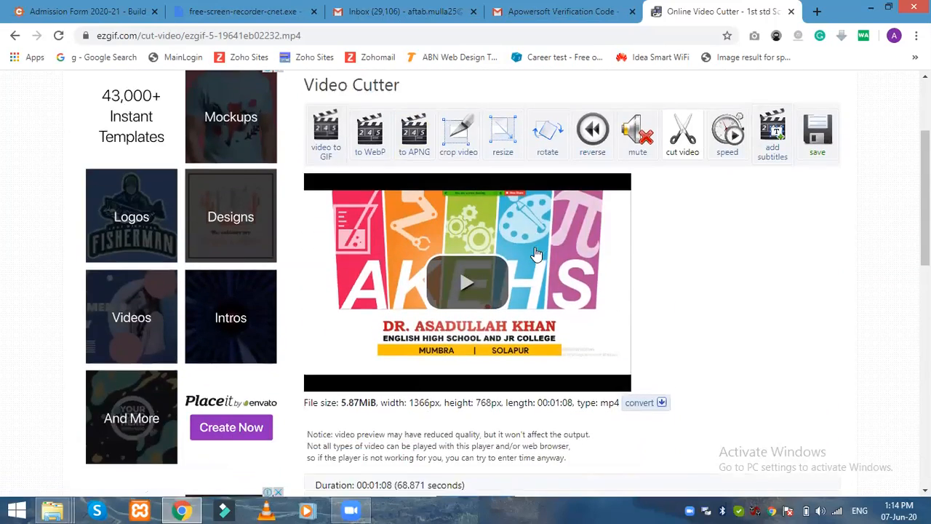
{"action": "scroll", "coordinate": [386, 249], "scroll_direction": "down", "scroll_amount": 4}
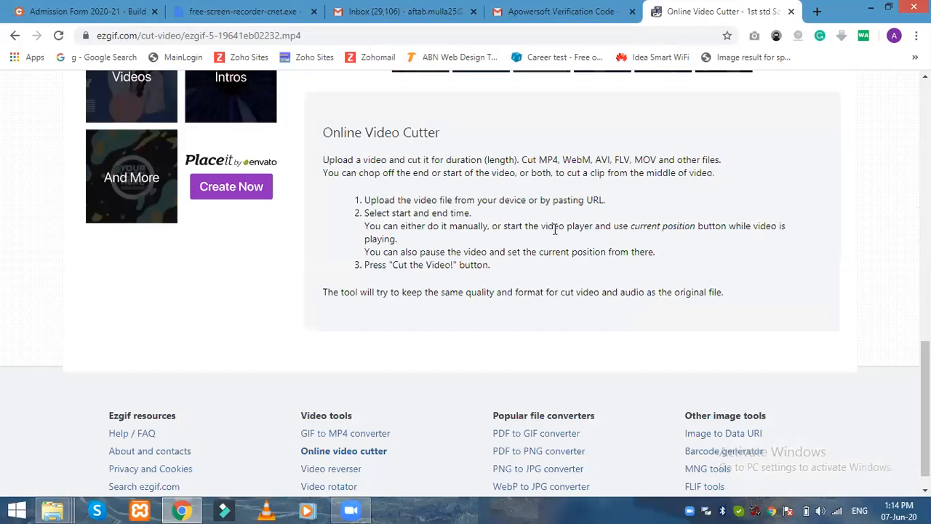
{"action": "scroll", "coordinate": [437, 191], "scroll_direction": "up", "scroll_amount": 3}
{"action": "scroll", "coordinate": [437, 191], "scroll_direction": "up", "scroll_amount": 7}
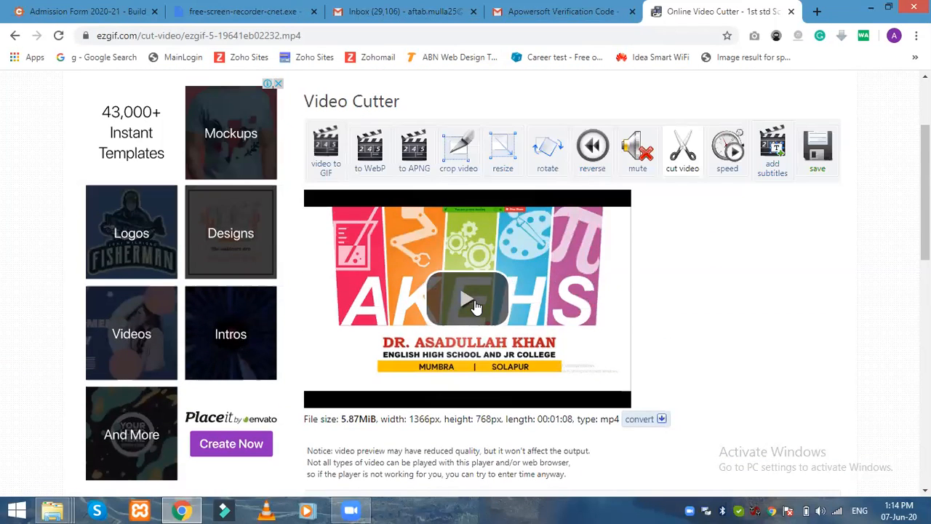
{"action": "scroll", "coordinate": [474, 307], "scroll_direction": "down", "scroll_amount": 4}
{"action": "scroll", "coordinate": [480, 240], "scroll_direction": "up", "scroll_amount": 3}
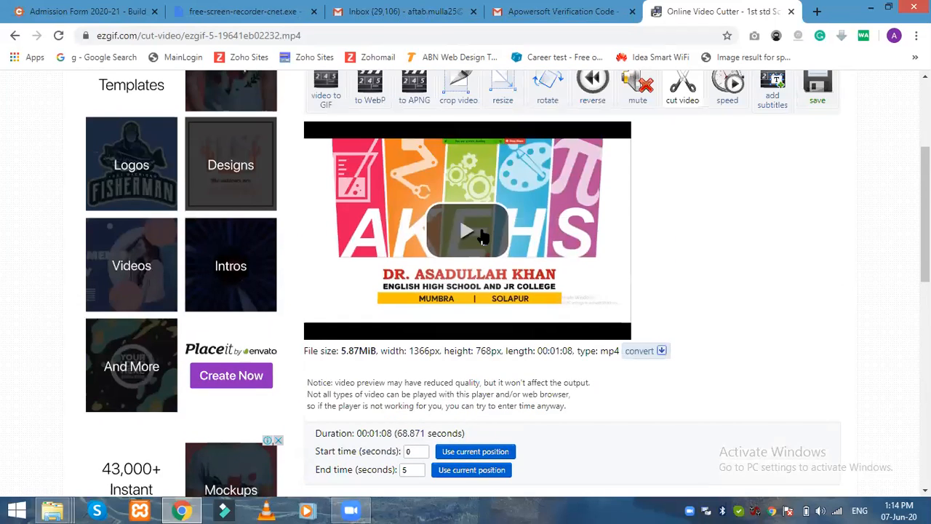
{"action": "left_click", "coordinate": [482, 236]}
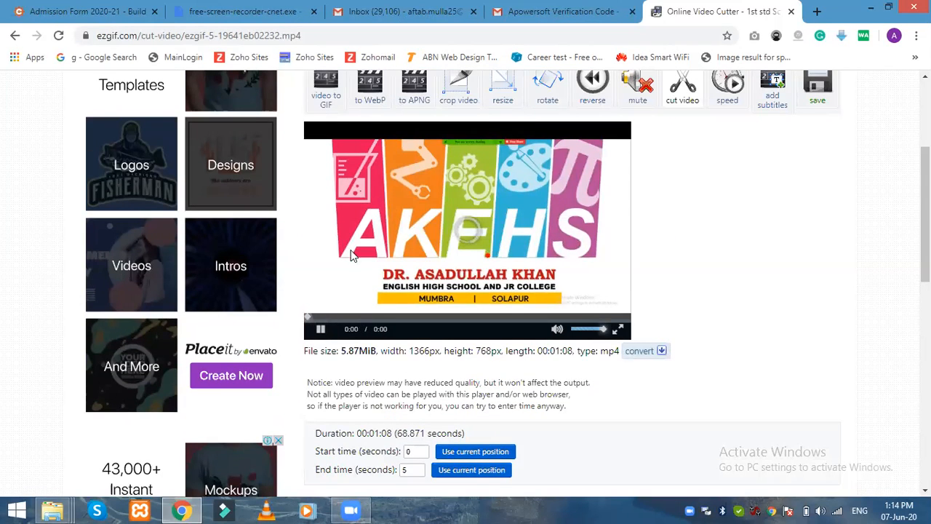
{"action": "left_click", "coordinate": [319, 330]}
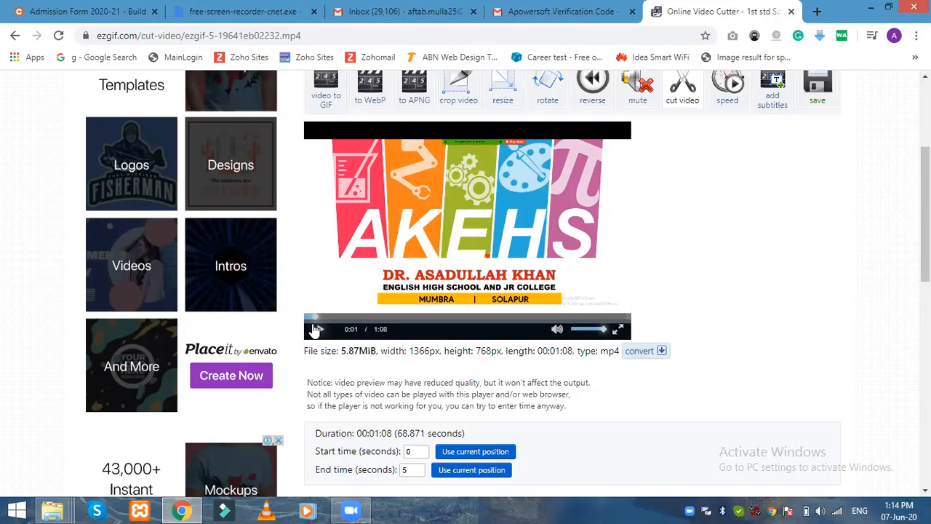
Step: Set the clip's start time to the paused 0:04 position, about 4.495 seconds
{"action": "scroll", "coordinate": [333, 336], "scroll_direction": "down", "scroll_amount": 1}
{"action": "double_click", "coordinate": [412, 384]}
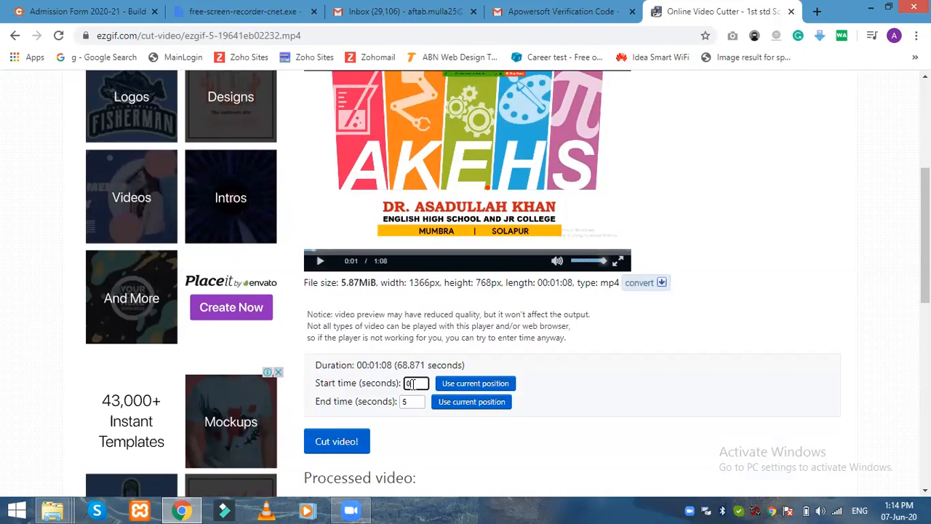
{"action": "left_click", "coordinate": [320, 263]}
{"action": "left_click", "coordinate": [322, 268]}
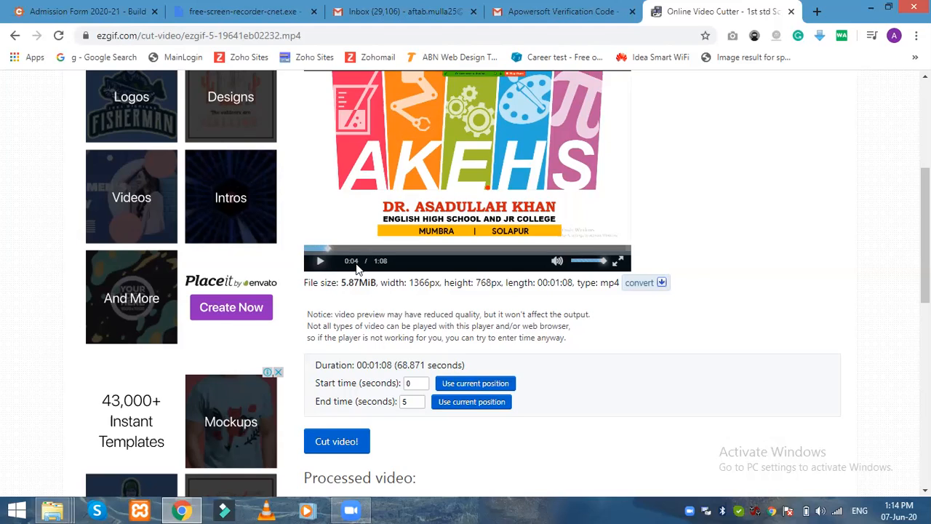
{"action": "left_click", "coordinate": [460, 391]}
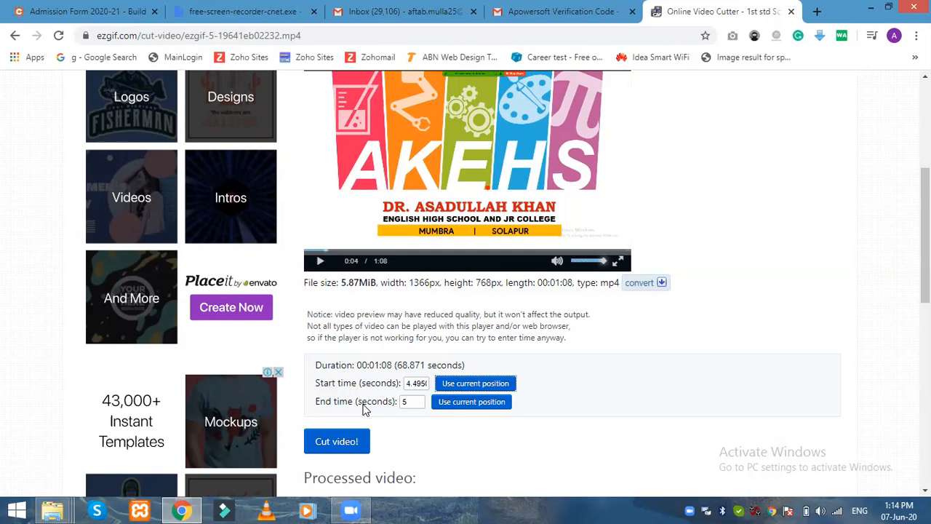
Step: Seek the preview toward the video's end and pause it at 1:05
{"action": "left_click", "coordinate": [320, 260]}
{"action": "left_click", "coordinate": [550, 250]}
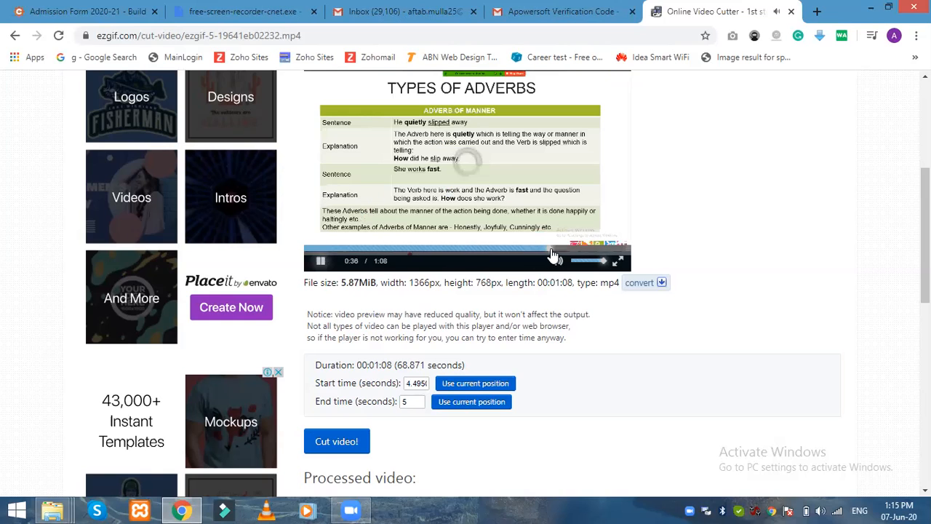
{"action": "left_click", "coordinate": [606, 251]}
{"action": "left_click", "coordinate": [605, 251]}
{"action": "left_click", "coordinate": [321, 260]}
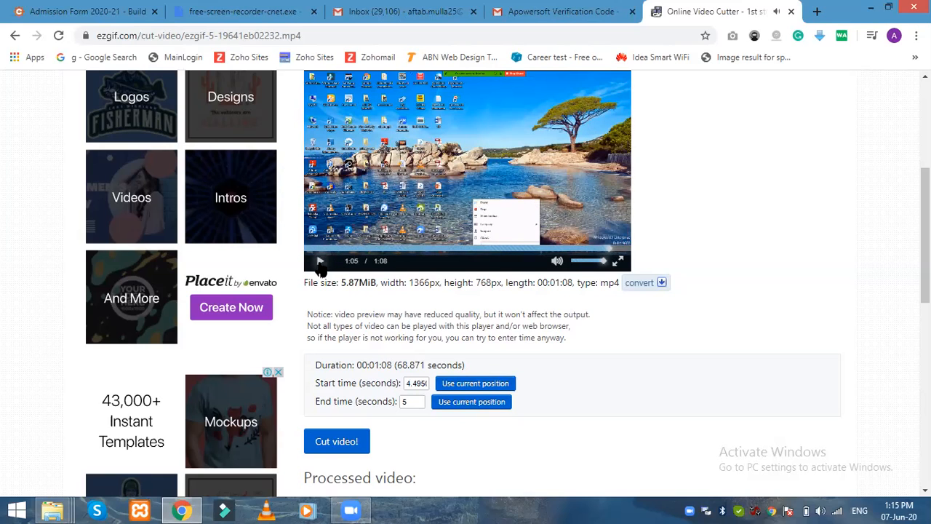
Step: Seek back through the preview and pause it at 0:38 on the Types of Adverbs slide
{"action": "left_click", "coordinate": [572, 249]}
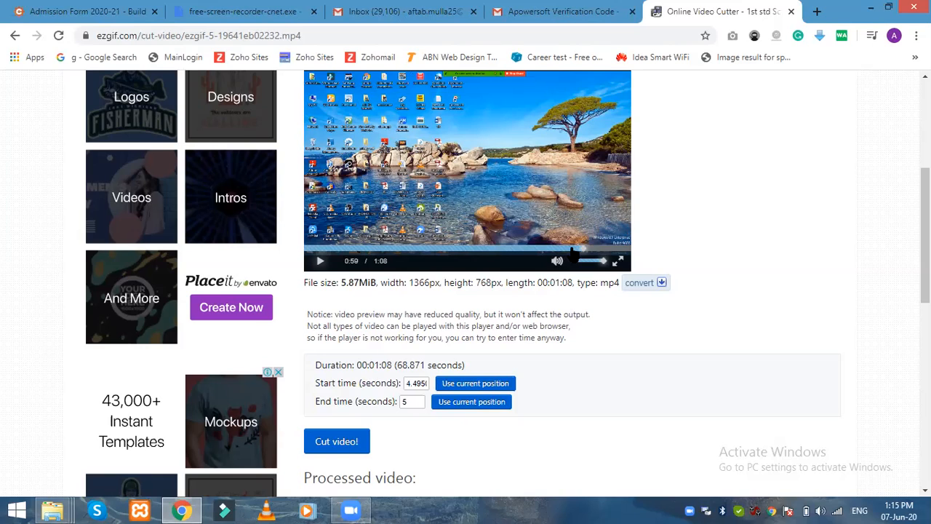
{"action": "left_click", "coordinate": [320, 262]}
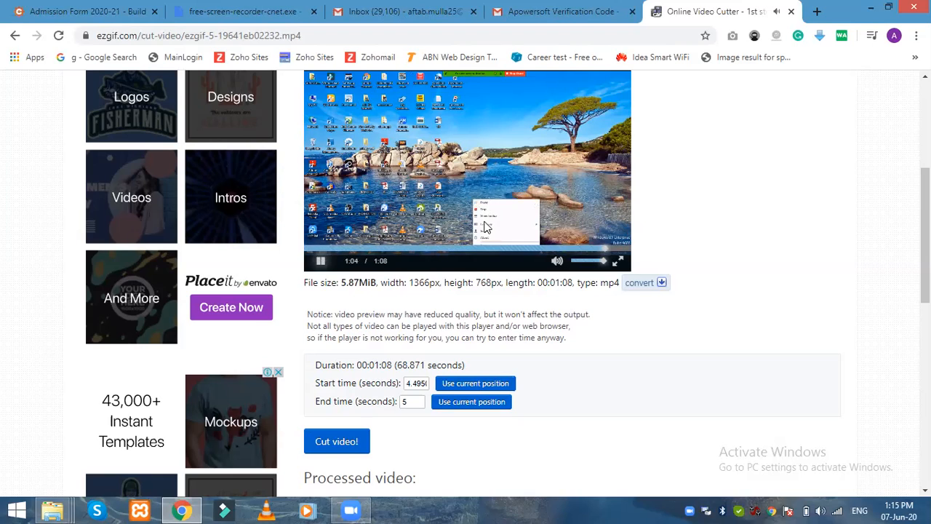
{"action": "left_click", "coordinate": [320, 261]}
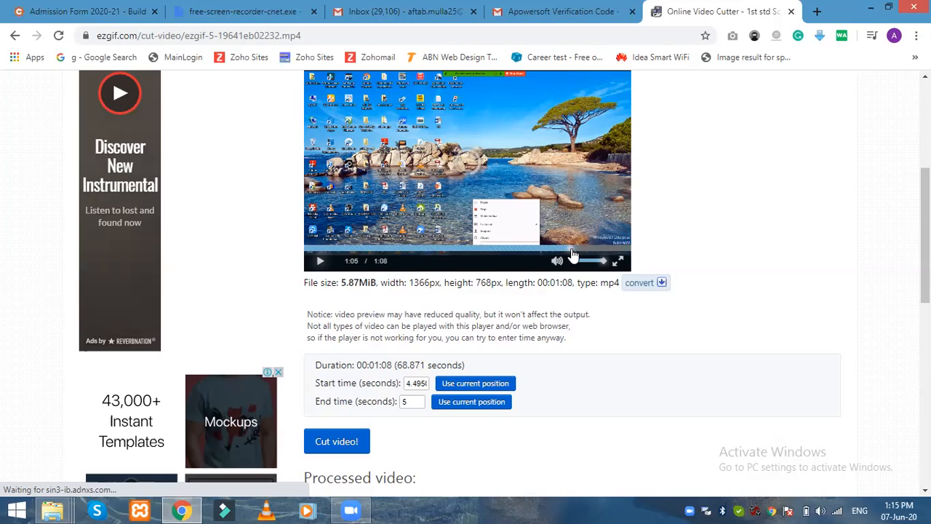
{"action": "left_click", "coordinate": [531, 250]}
{"action": "left_click", "coordinate": [319, 260]}
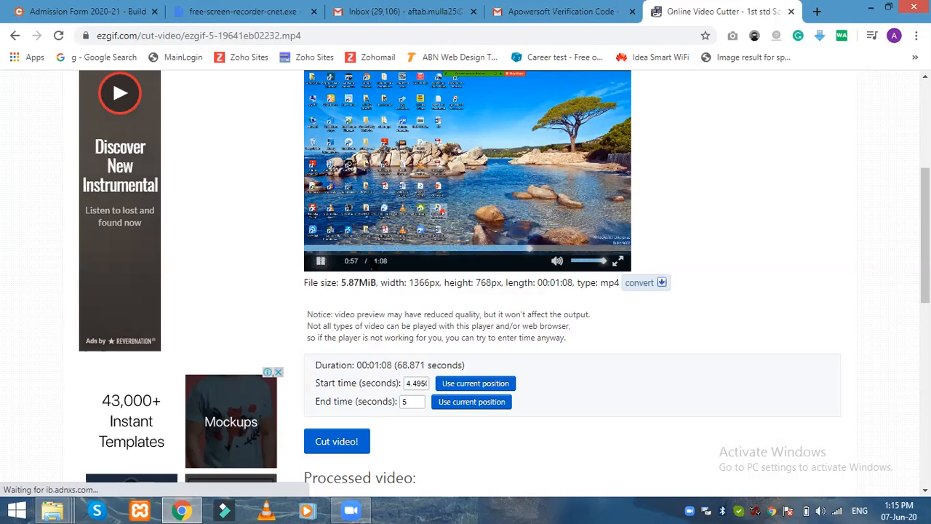
{"action": "left_click", "coordinate": [482, 251]}
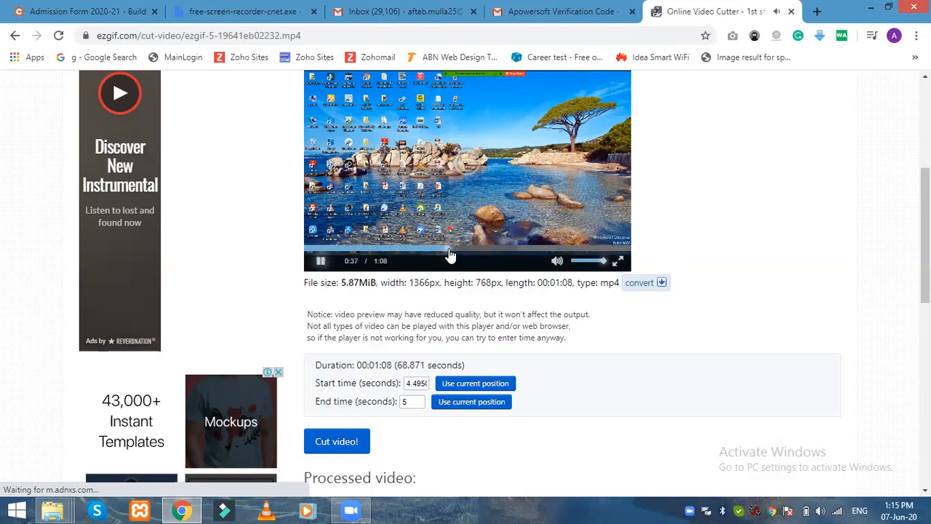
{"action": "left_click", "coordinate": [432, 250]}
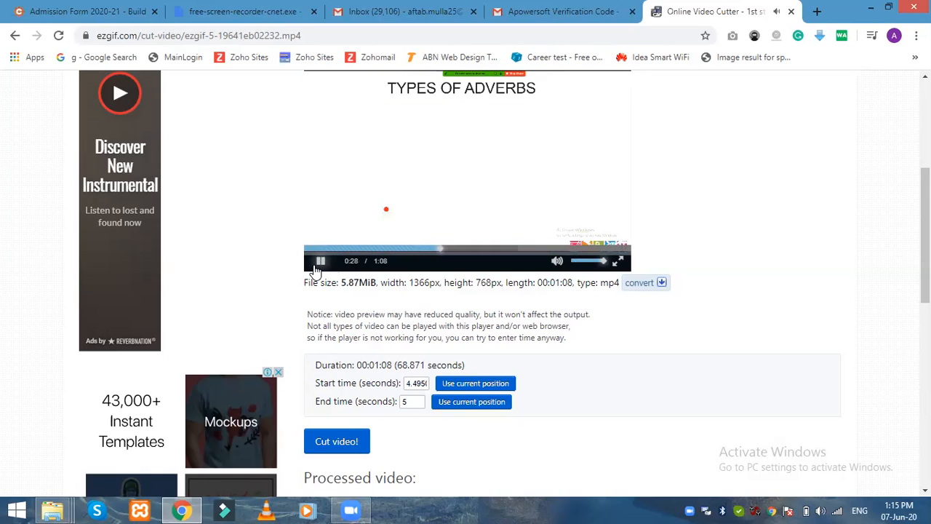
{"action": "left_click", "coordinate": [314, 268]}
{"action": "left_click", "coordinate": [315, 269]}
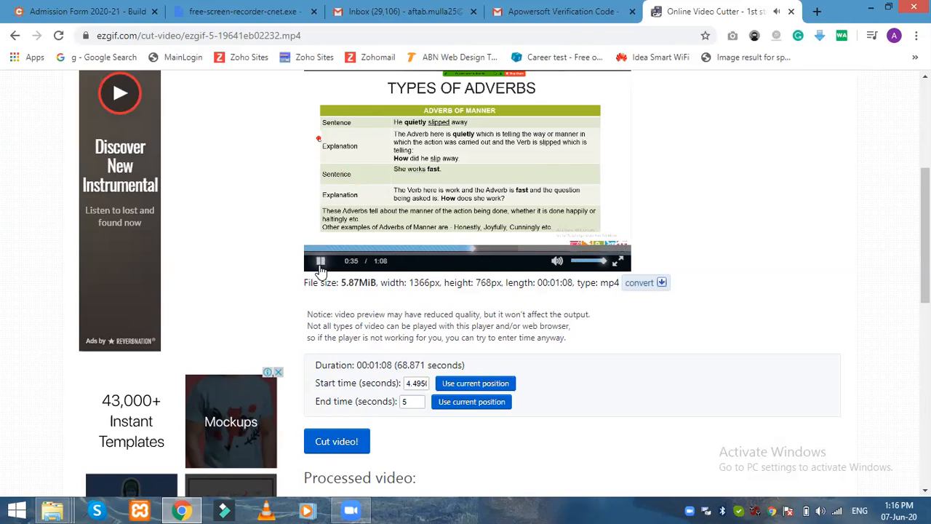
{"action": "left_click", "coordinate": [320, 264]}
{"action": "left_click", "coordinate": [319, 263]}
{"action": "left_click", "coordinate": [319, 264]}
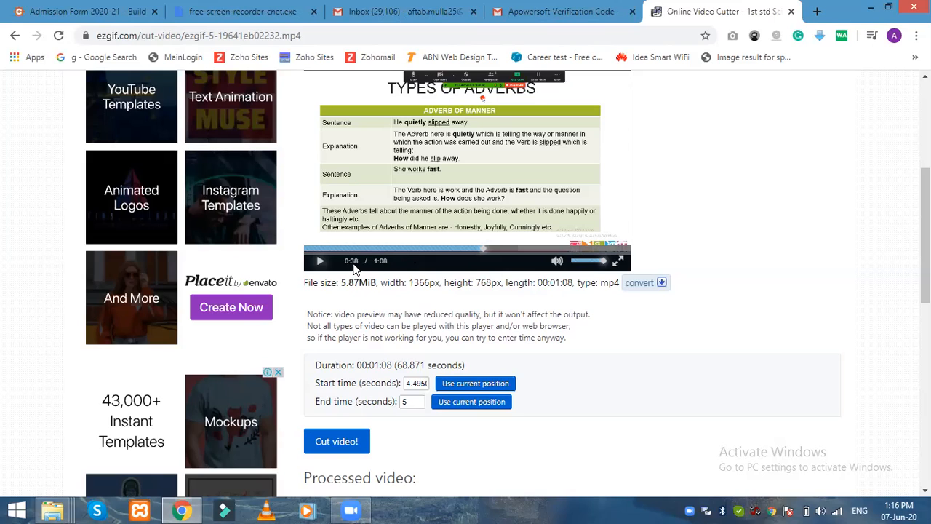
Step: Set the end time to 38.20 seconds and cut the video to 4.495–38.20
{"action": "left_click", "coordinate": [454, 409]}
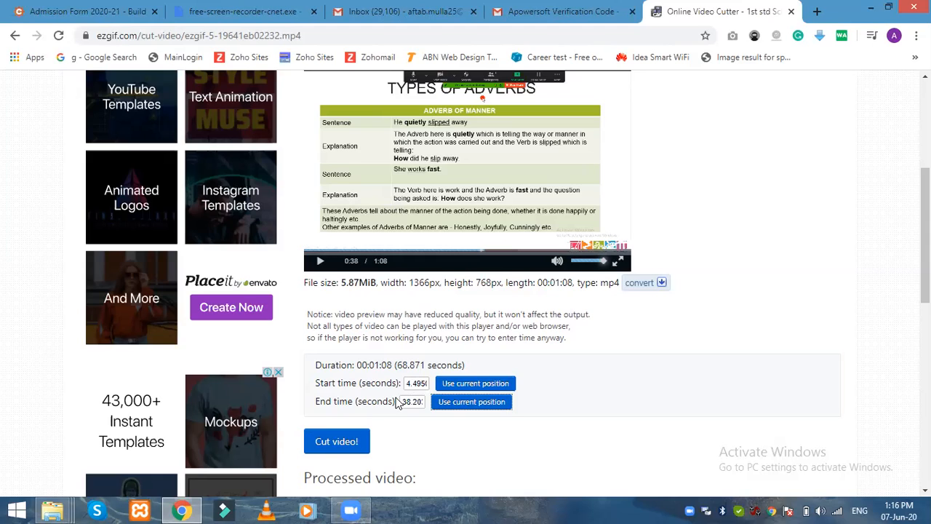
{"action": "left_click", "coordinate": [351, 446]}
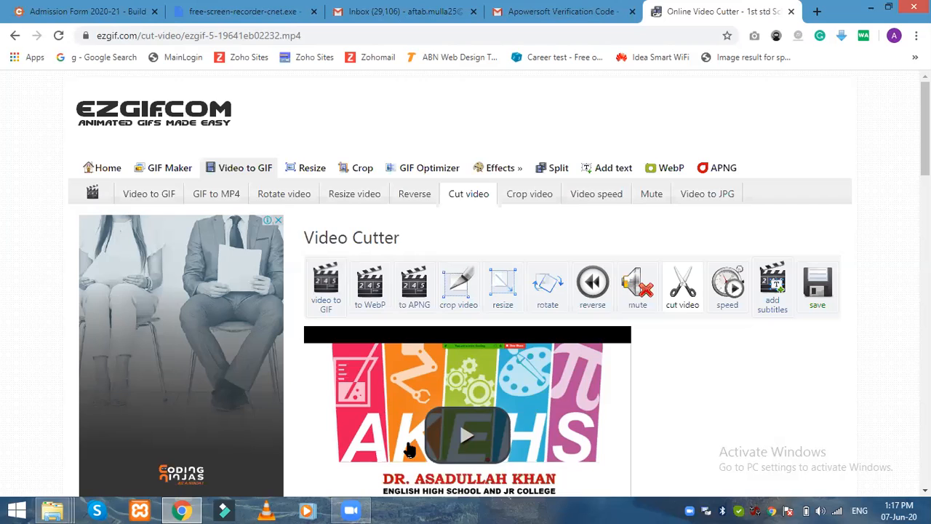
Step: Scroll down the page to the processed 38-second, 3.18MiB cut clip
{"action": "scroll", "coordinate": [648, 397], "scroll_direction": "down", "scroll_amount": 1}
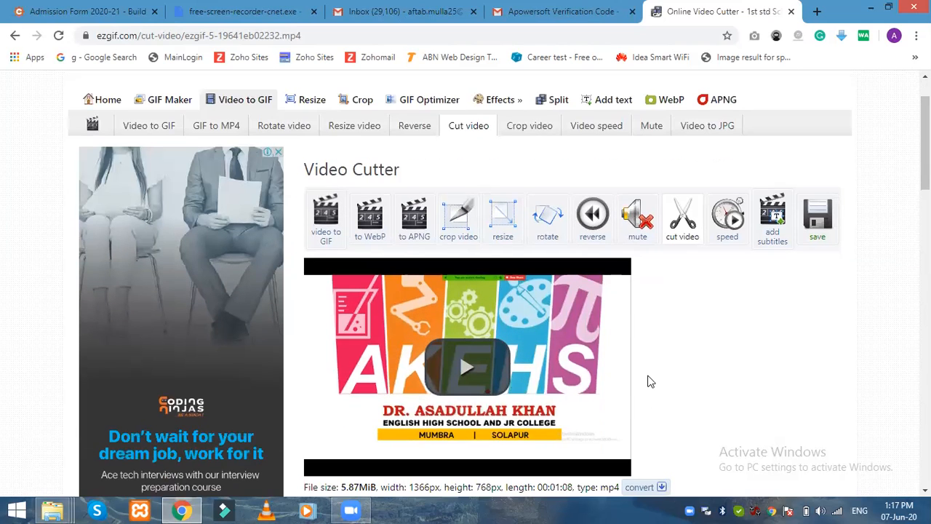
{"action": "scroll", "coordinate": [649, 381], "scroll_direction": "down", "scroll_amount": 1}
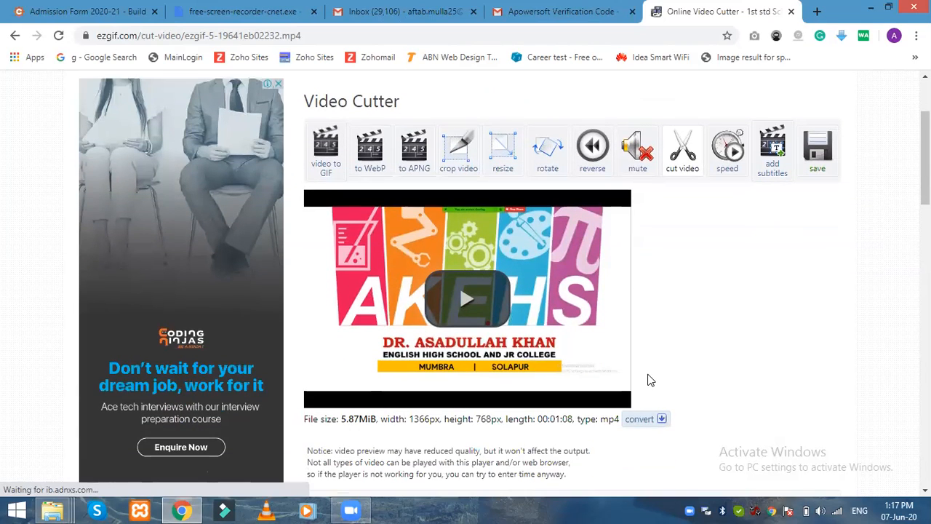
{"action": "scroll", "coordinate": [649, 368], "scroll_direction": "down", "scroll_amount": 1}
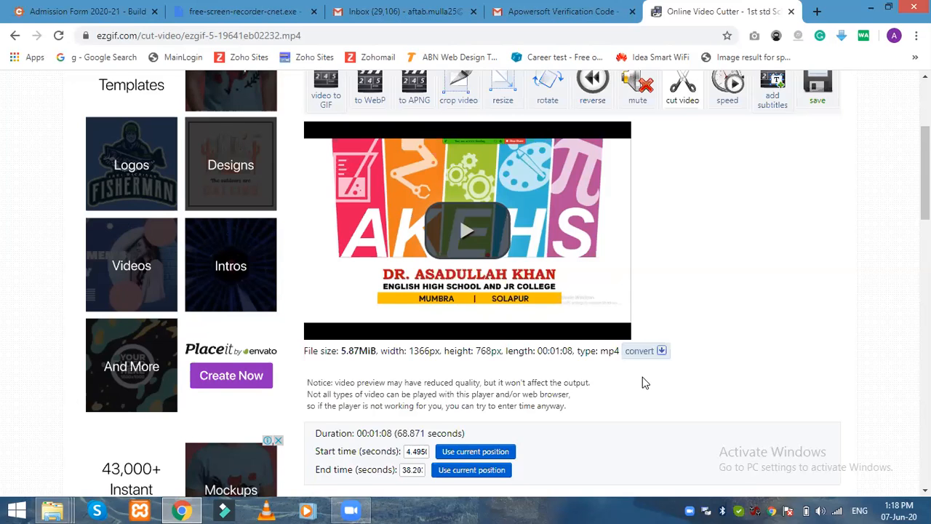
{"action": "scroll", "coordinate": [644, 382], "scroll_direction": "down", "scroll_amount": 1}
{"action": "scroll", "coordinate": [643, 383], "scroll_direction": "up", "scroll_amount": 1}
{"action": "scroll", "coordinate": [451, 340], "scroll_direction": "down", "scroll_amount": 2}
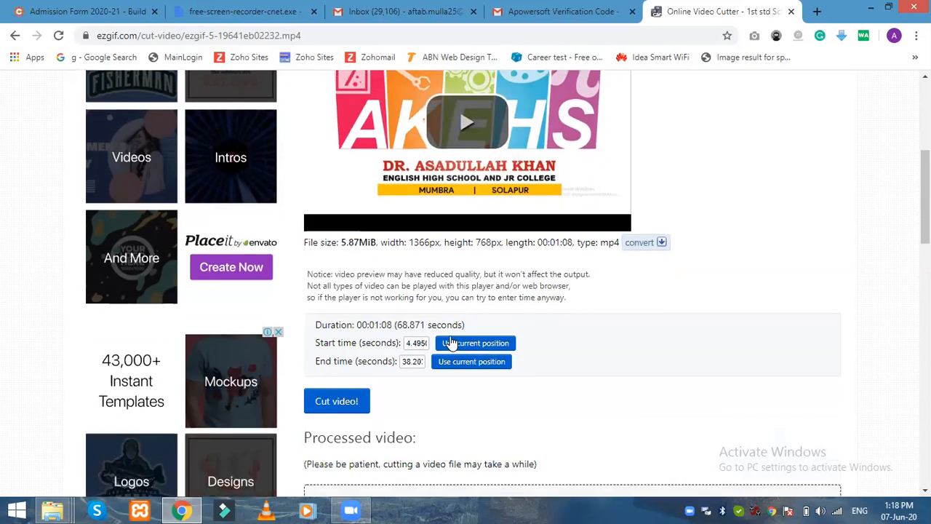
{"action": "scroll", "coordinate": [451, 341], "scroll_direction": "down", "scroll_amount": 7}
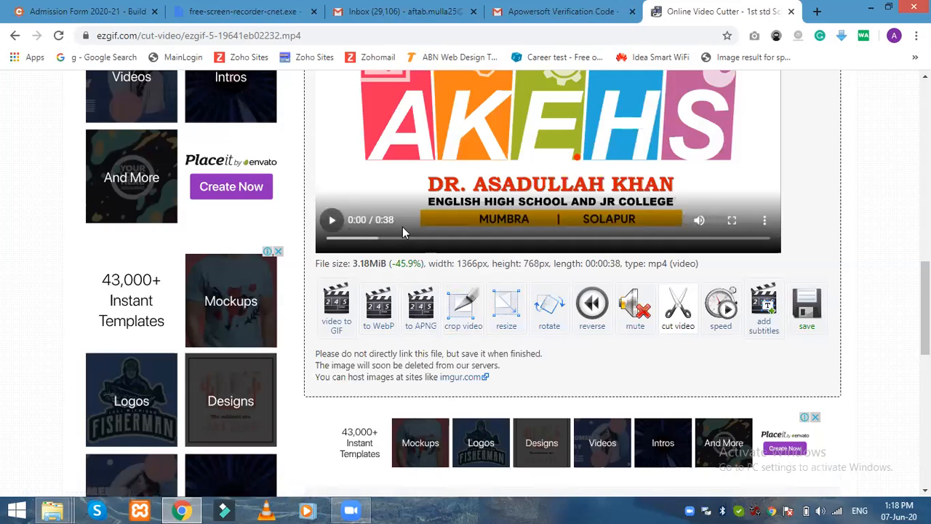
Step: Save the 3.18MiB cut clip to Documents as 'Lessson Video Clipped.mp4'
{"action": "scroll", "coordinate": [596, 222], "scroll_direction": "up", "scroll_amount": 2}
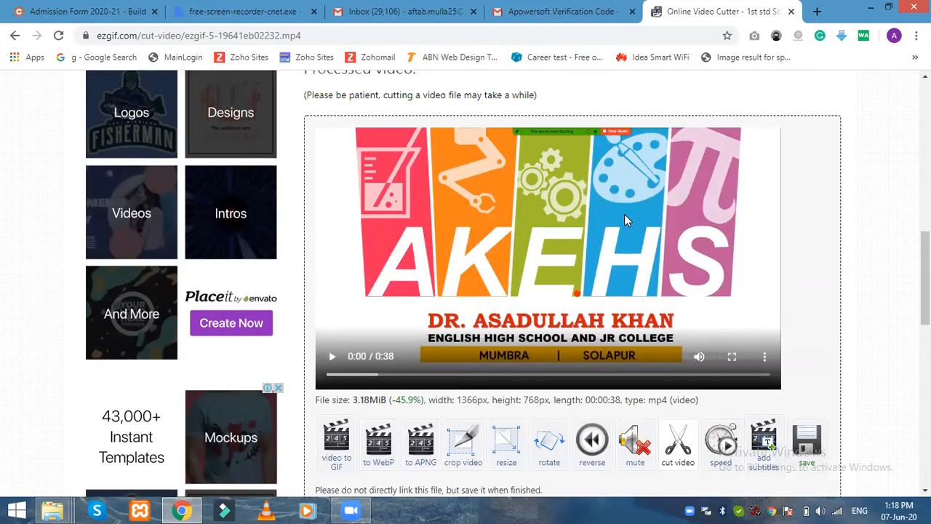
{"action": "scroll", "coordinate": [624, 215], "scroll_direction": "down", "scroll_amount": 2}
{"action": "scroll", "coordinate": [624, 215], "scroll_direction": "up", "scroll_amount": 2}
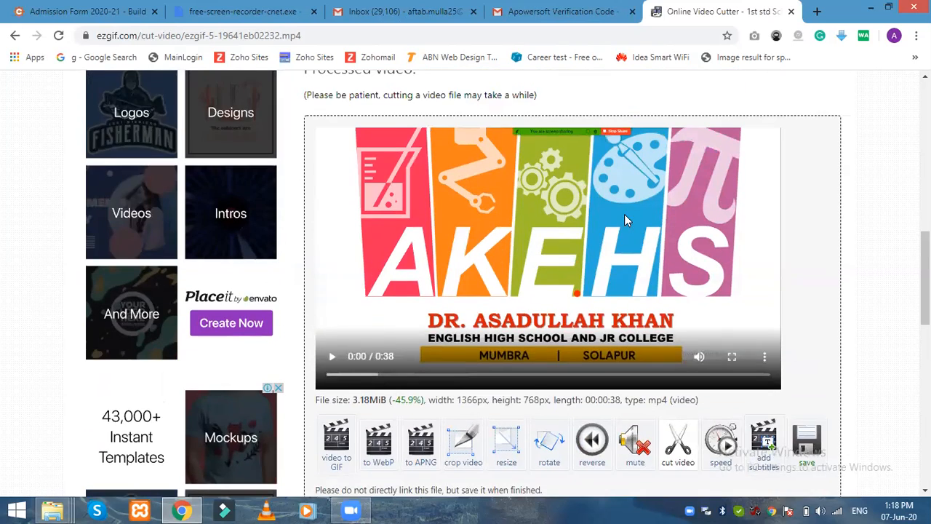
{"action": "scroll", "coordinate": [545, 270], "scroll_direction": "down", "scroll_amount": 1}
{"action": "scroll", "coordinate": [592, 293], "scroll_direction": "down", "scroll_amount": 2}
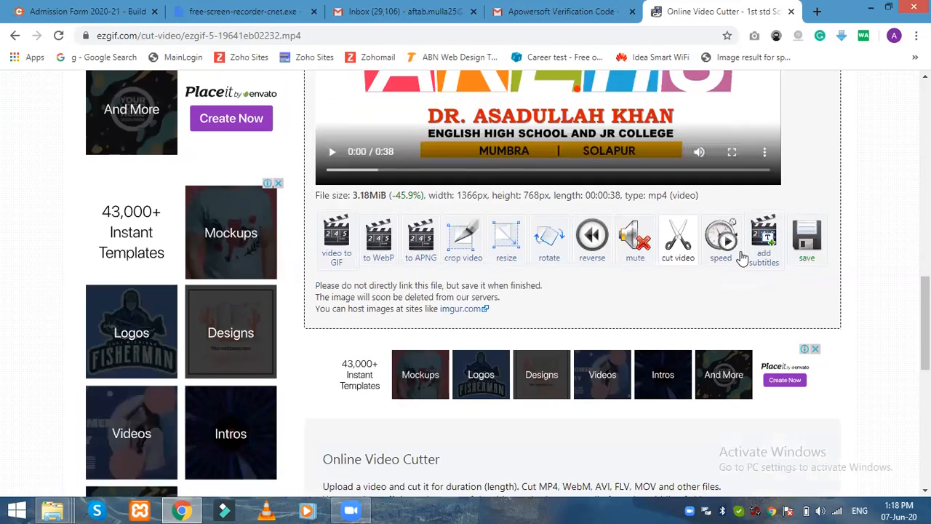
{"action": "left_click", "coordinate": [810, 245]}
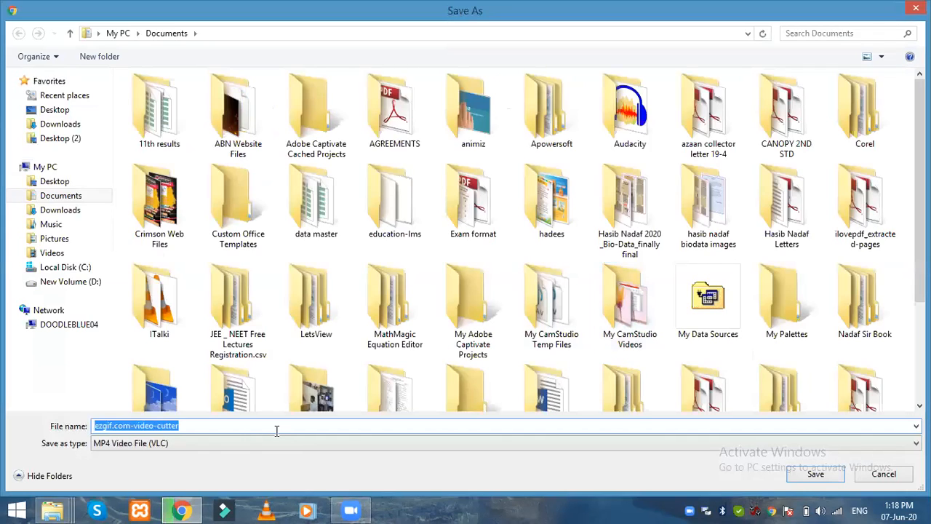
{"action": "type", "text": "Lessso"}
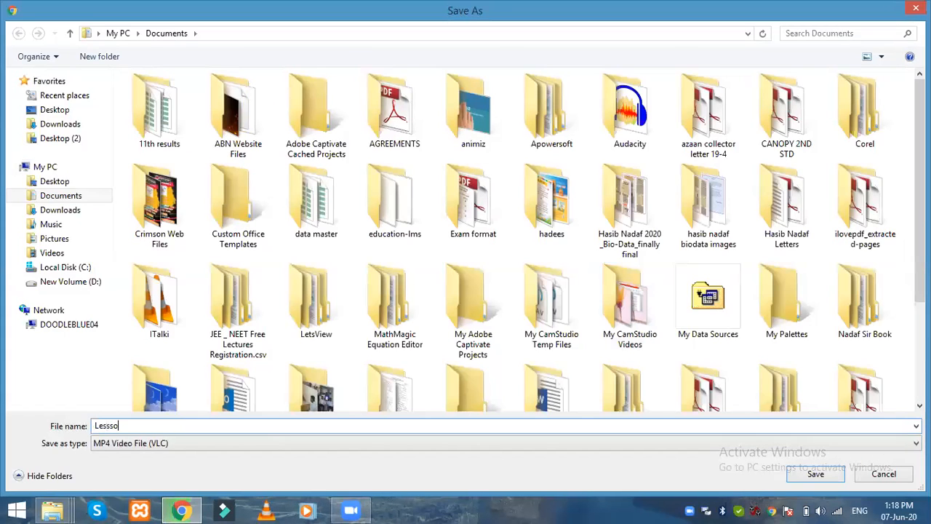
{"action": "type", "text": "n Video Croppe"}
{"action": "key", "text": "BackSpace"}
{"action": "key", "text": "BackSpace"}
{"action": "type", "text": "p"}
{"action": "key", "text": "BackSpace"}
{"action": "key", "text": "BackSpace"}
{"action": "key", "text": "BackSpace"}
{"action": "key", "text": "BackSpace"}
{"action": "type", "text": "lipped"}
{"action": "key", "text": "Return"}
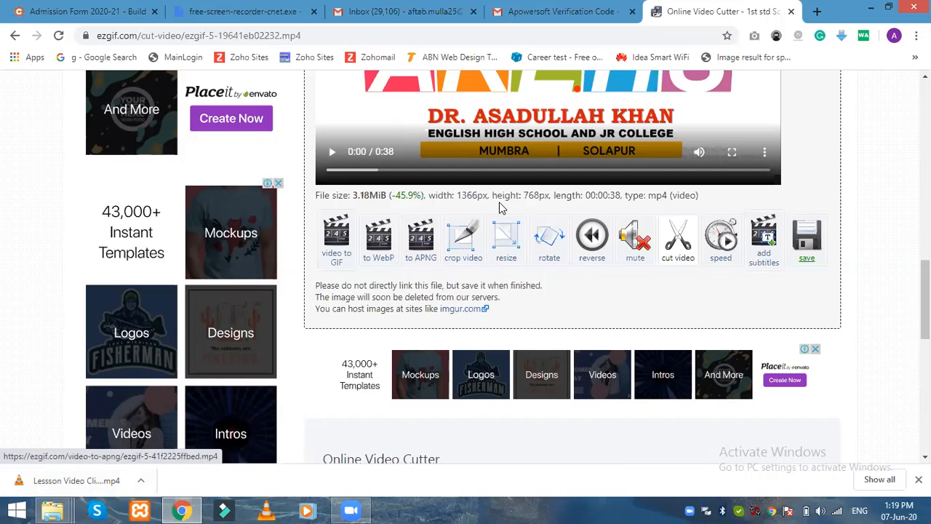
Step: Replace the old screen-recorder preview tab with a new tab showing My Drive
{"action": "left_click", "coordinate": [237, 15]}
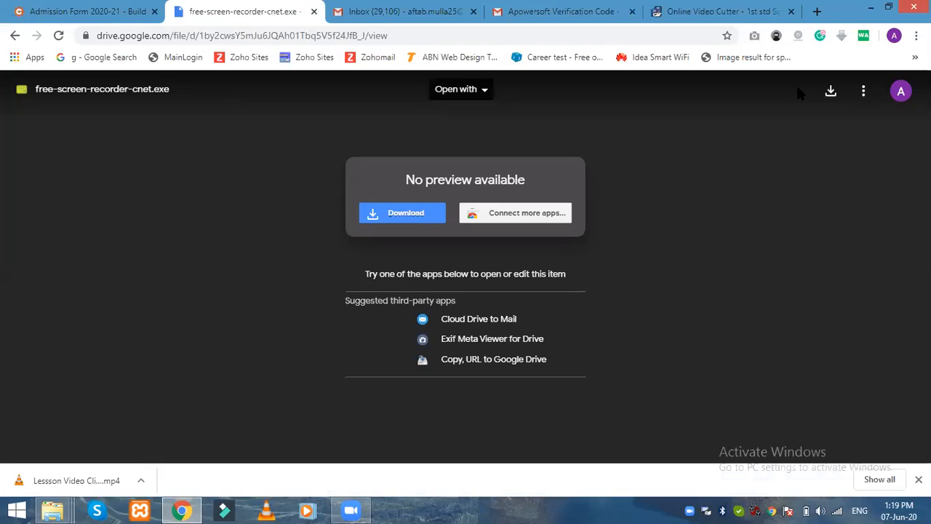
{"action": "left_click", "coordinate": [817, 11]}
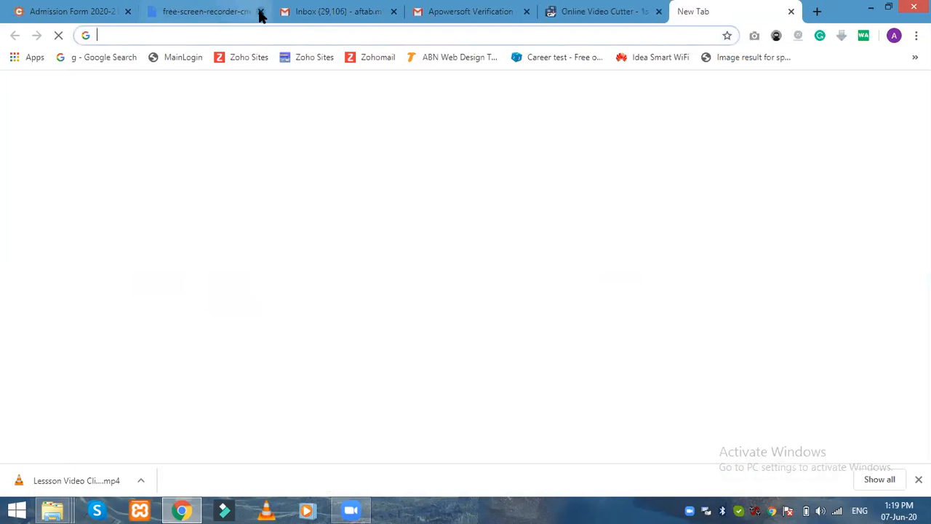
{"action": "left_click", "coordinate": [260, 12]}
{"action": "type", "text": "drive"}
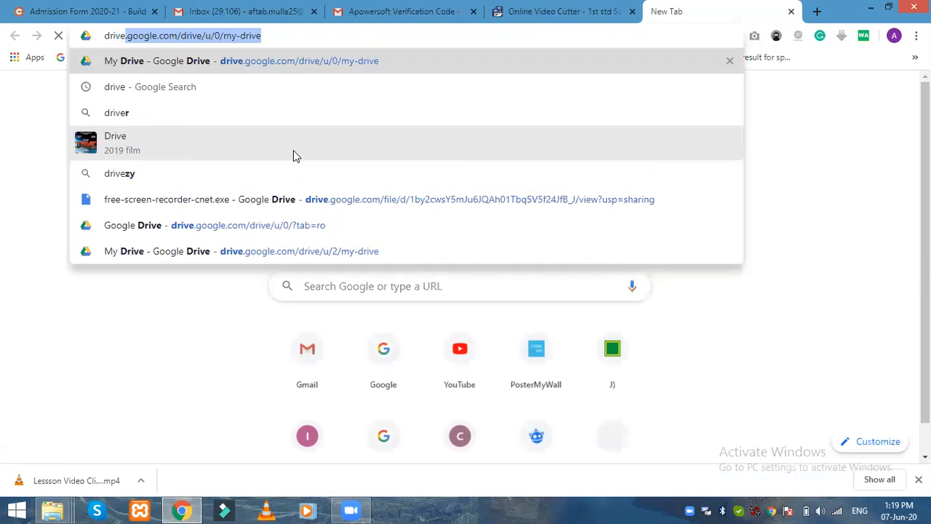
{"action": "key", "text": "Return"}
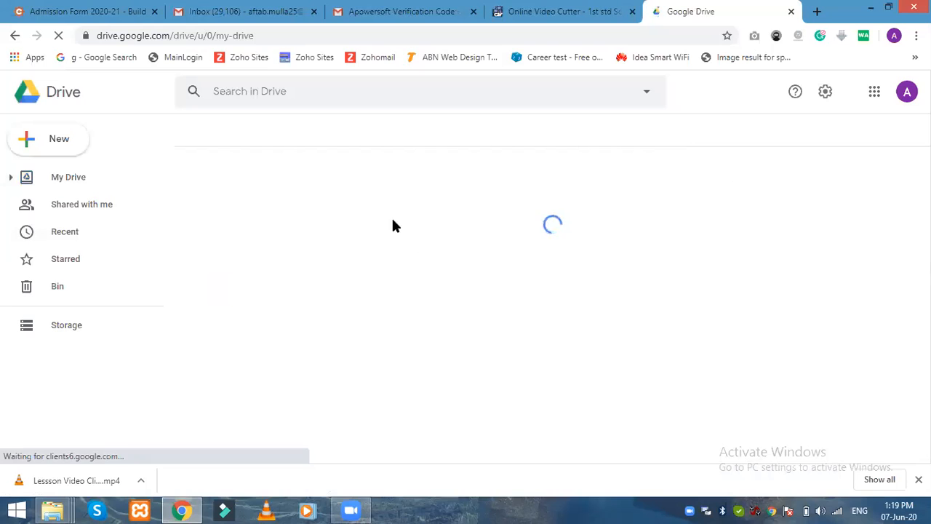
Step: Check which Google account is signed in to Drive
{"action": "left_click", "coordinate": [906, 92]}
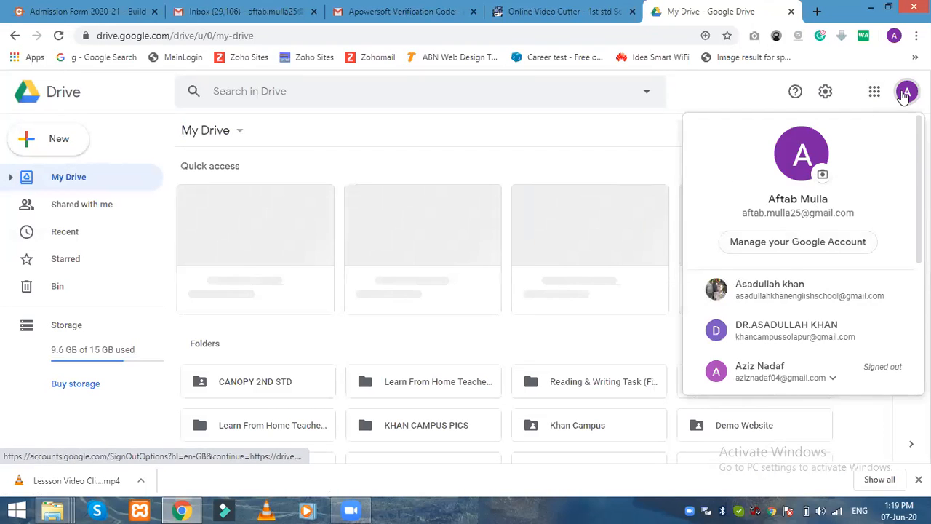
{"action": "left_click", "coordinate": [904, 95]}
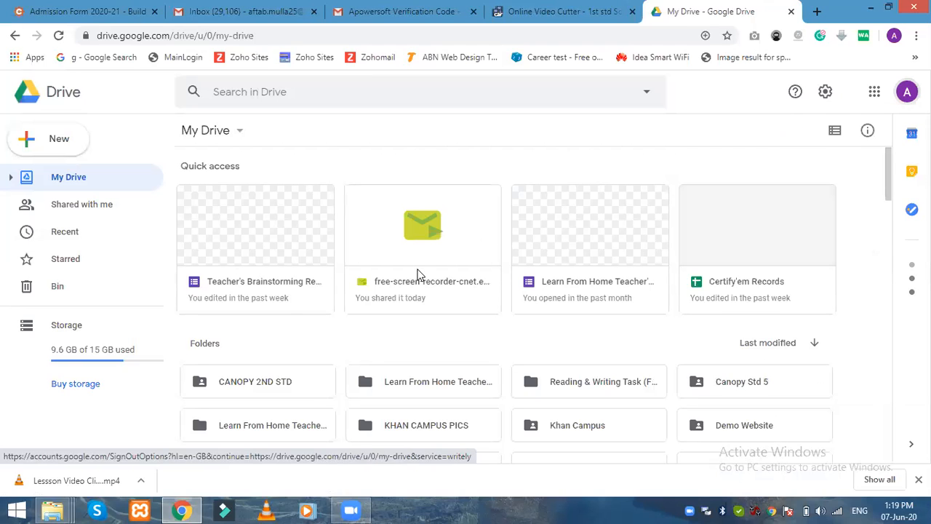
{"action": "scroll", "coordinate": [480, 265], "scroll_direction": "down", "scroll_amount": 3}
{"action": "scroll", "coordinate": [297, 190], "scroll_direction": "up", "scroll_amount": 3}
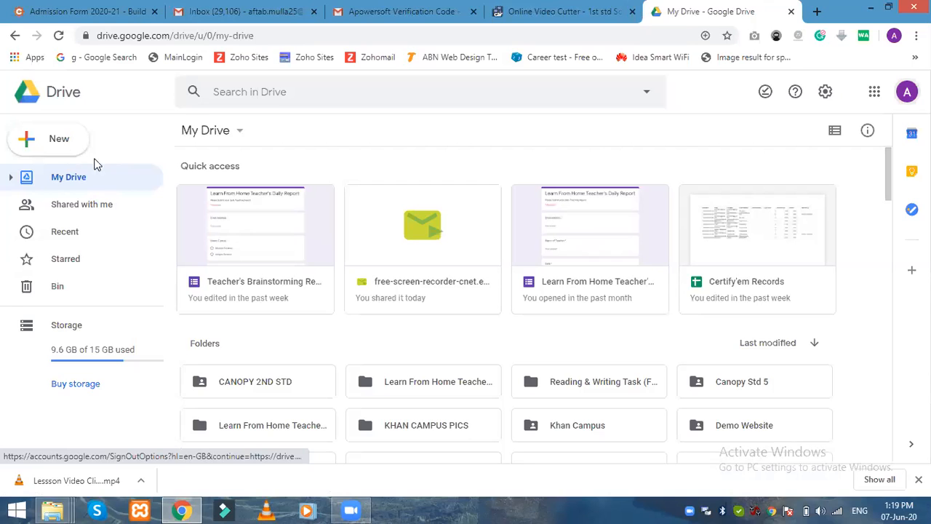
Step: Start a file upload from My Drive and look through the Documents folder
{"action": "left_click", "coordinate": [61, 146]}
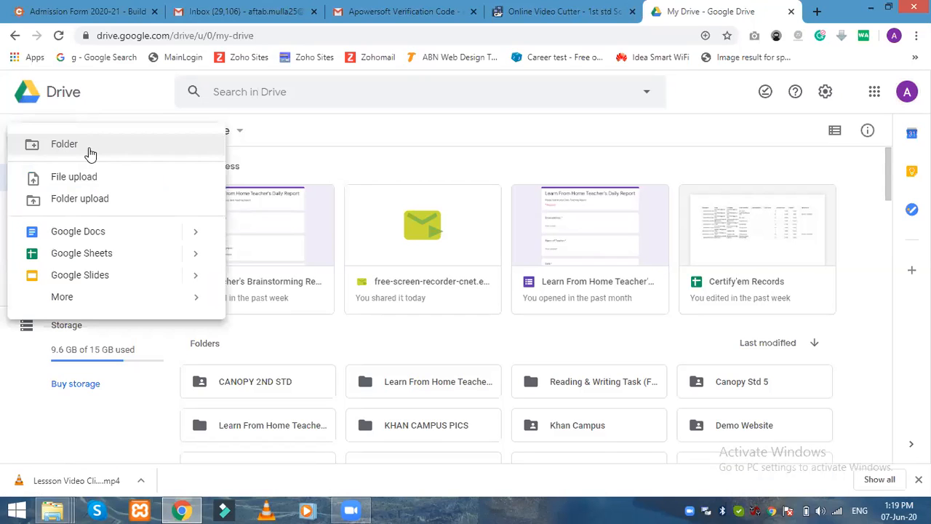
{"action": "left_click", "coordinate": [287, 131]}
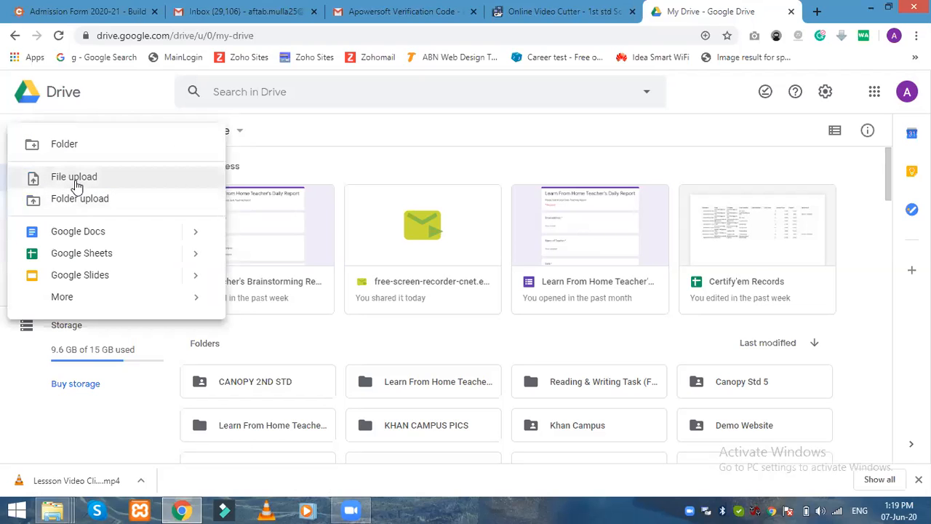
{"action": "left_click", "coordinate": [76, 182]}
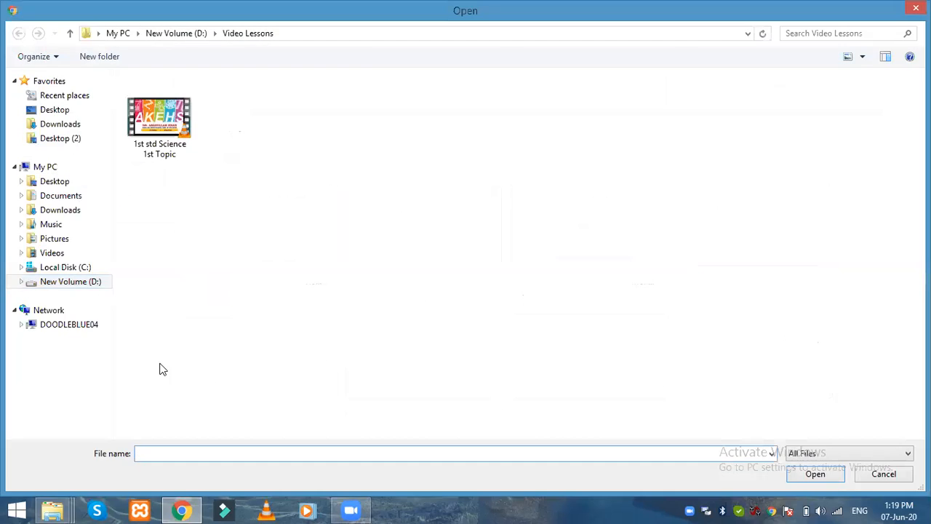
{"action": "left_click", "coordinate": [57, 197]}
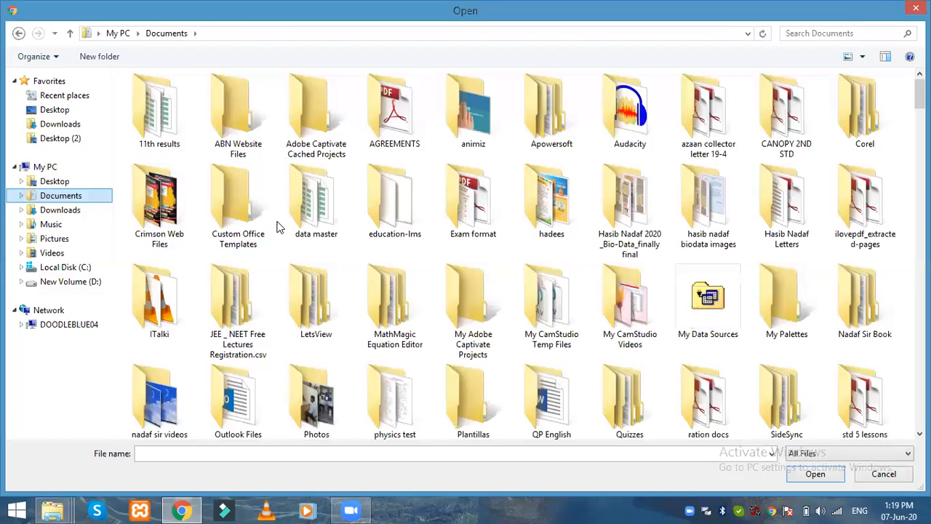
{"action": "left_click", "coordinate": [260, 220]}
Step: Browse drive D: folders, briefly entering Video Maker Class before returning to D:'s top
{"action": "scroll", "coordinate": [260, 220], "scroll_direction": "down", "scroll_amount": 5}
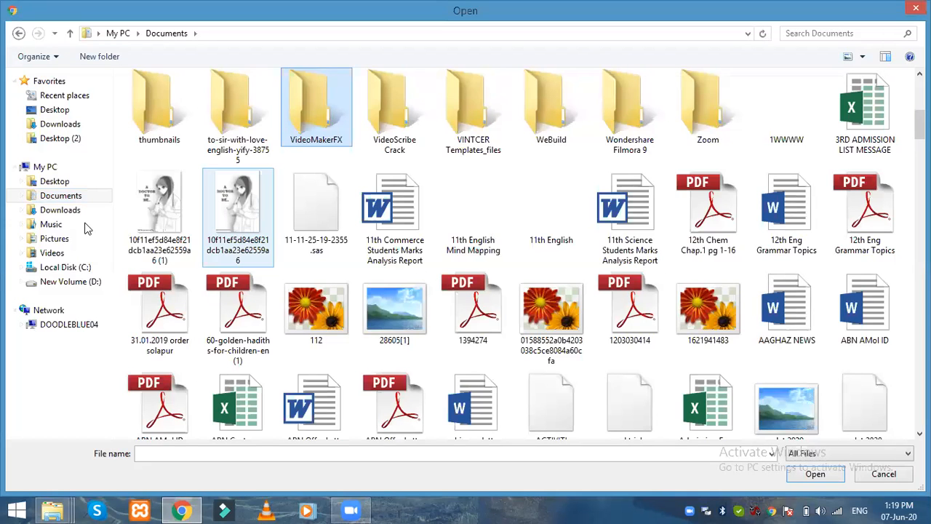
{"action": "scroll", "coordinate": [72, 287], "scroll_direction": "down", "scroll_amount": 3}
{"action": "left_click", "coordinate": [73, 285]}
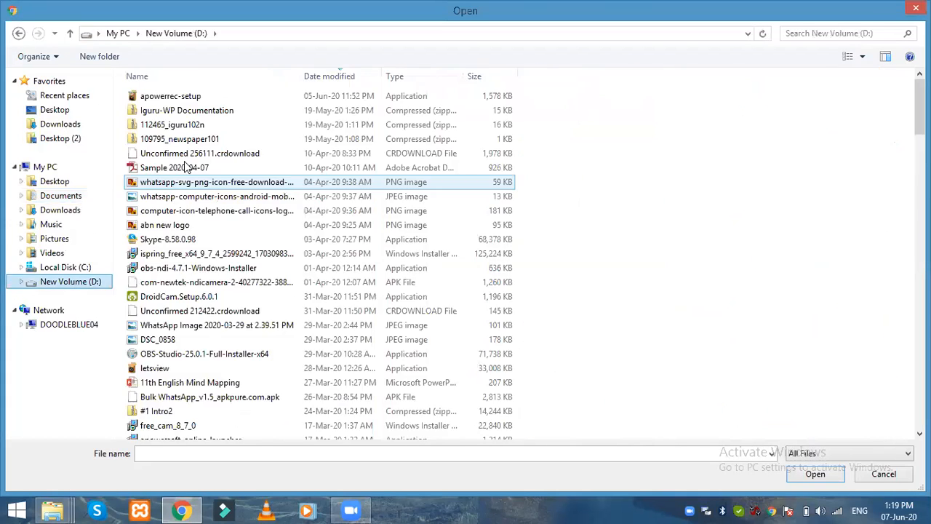
{"action": "left_click", "coordinate": [183, 139]}
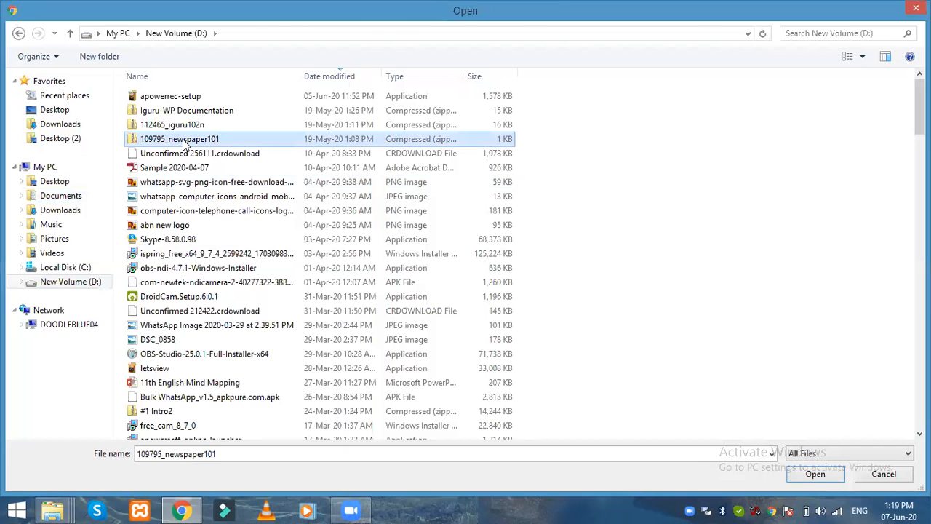
{"action": "key", "text": "v"}
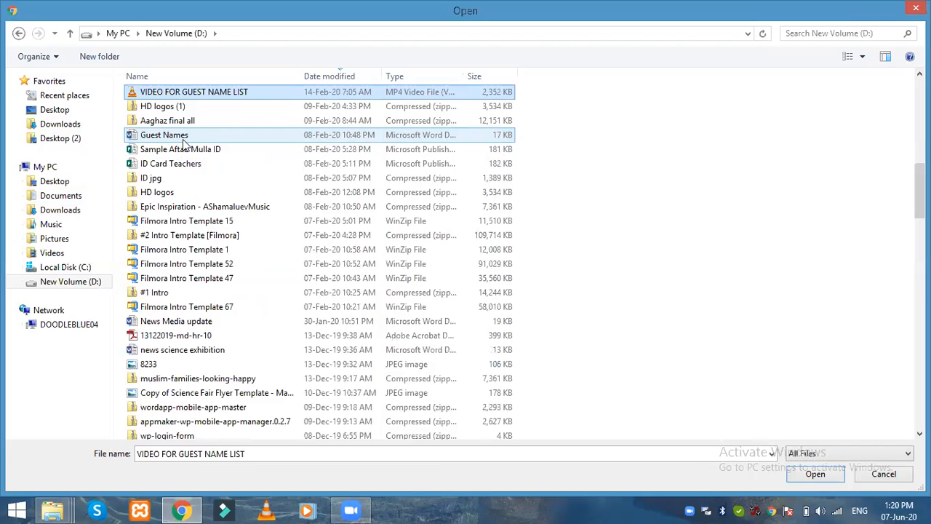
{"action": "scroll", "coordinate": [183, 143], "scroll_direction": "down", "scroll_amount": 20}
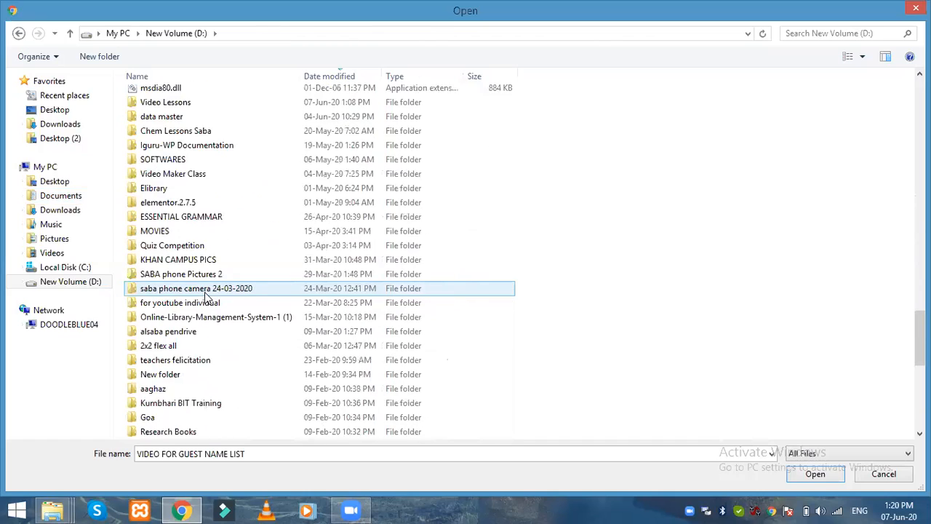
{"action": "left_click", "coordinate": [193, 221]}
{"action": "scroll", "coordinate": [193, 233], "scroll_direction": "down", "scroll_amount": 2}
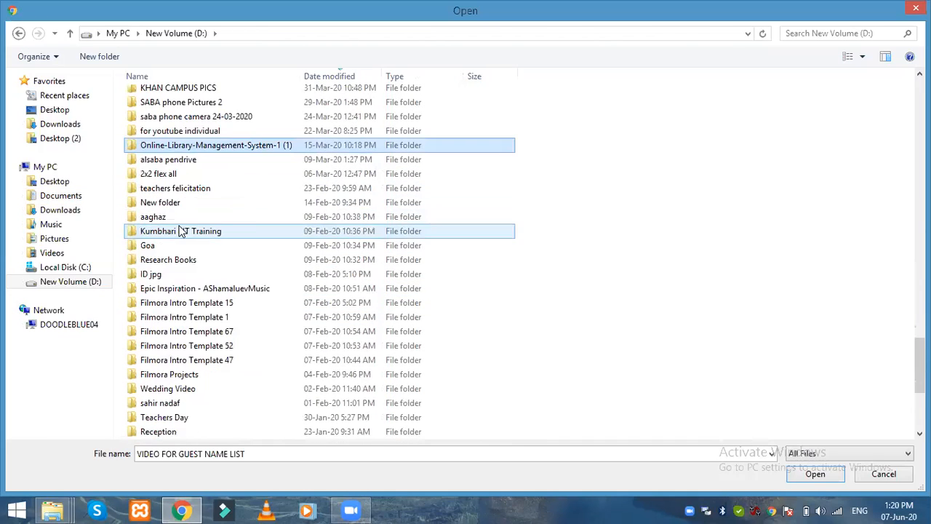
{"action": "scroll", "coordinate": [193, 320], "scroll_direction": "up", "scroll_amount": 4}
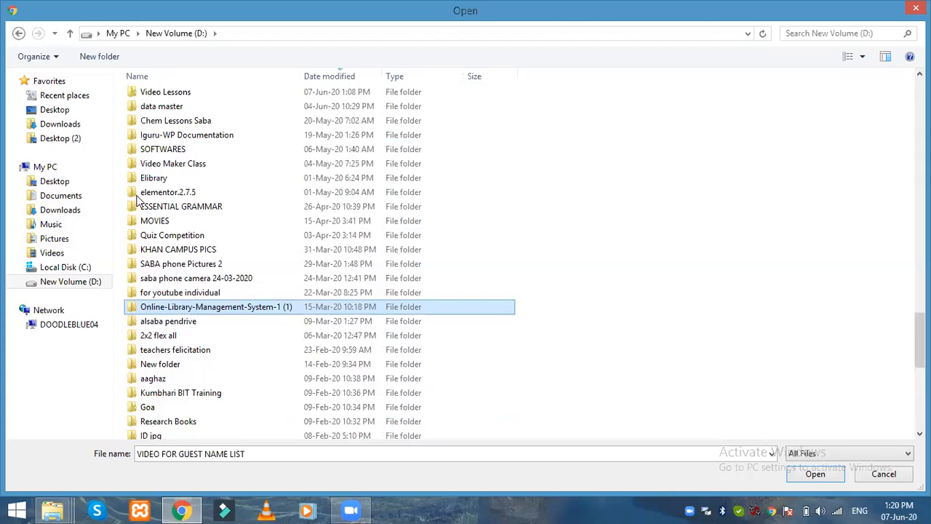
{"action": "left_click", "coordinate": [180, 166]}
{"action": "double_click", "coordinate": [180, 166]}
{"action": "left_click", "coordinate": [191, 34]}
Step: Sort drive D: by type, open Video Lessons and upload '1st std Science 1st Topic'
{"action": "scroll", "coordinate": [189, 214], "scroll_direction": "up", "scroll_amount": 3}
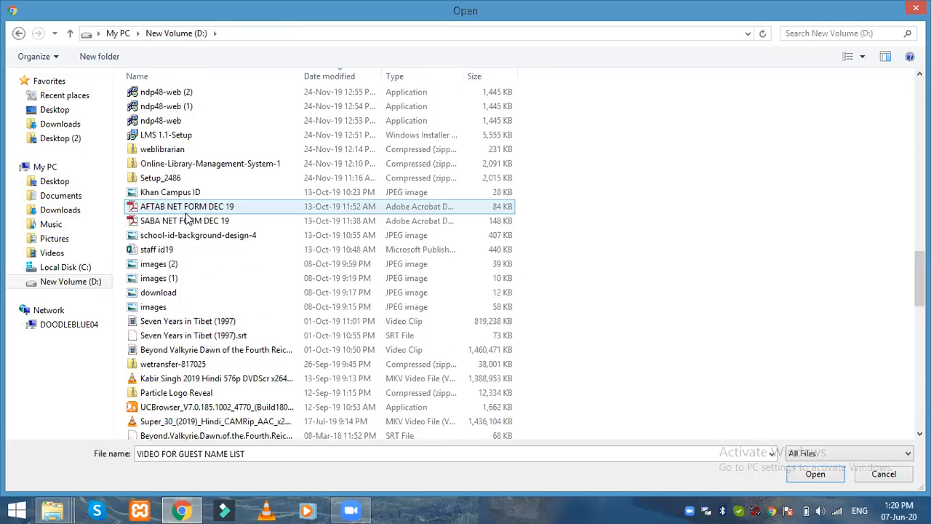
{"action": "scroll", "coordinate": [187, 215], "scroll_direction": "up", "scroll_amount": 12}
{"action": "scroll", "coordinate": [188, 216], "scroll_direction": "down", "scroll_amount": 15}
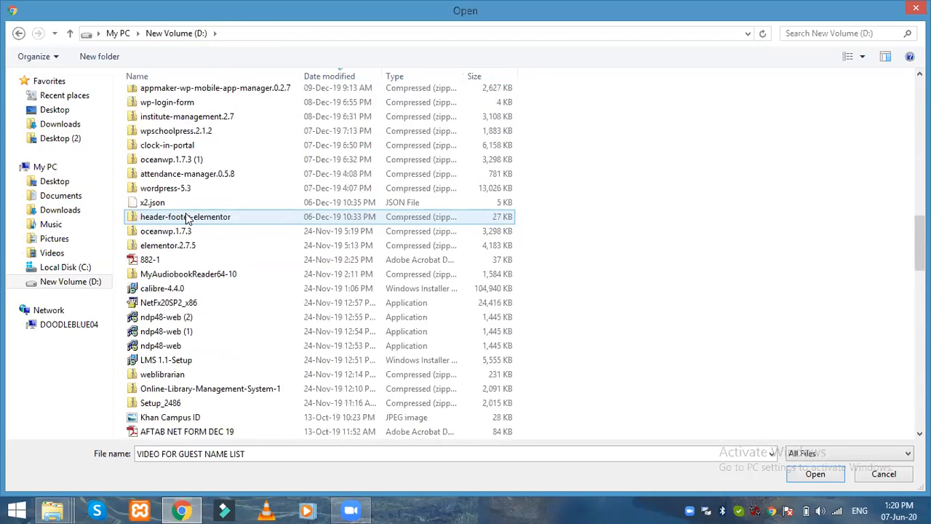
{"action": "left_click", "coordinate": [419, 75]}
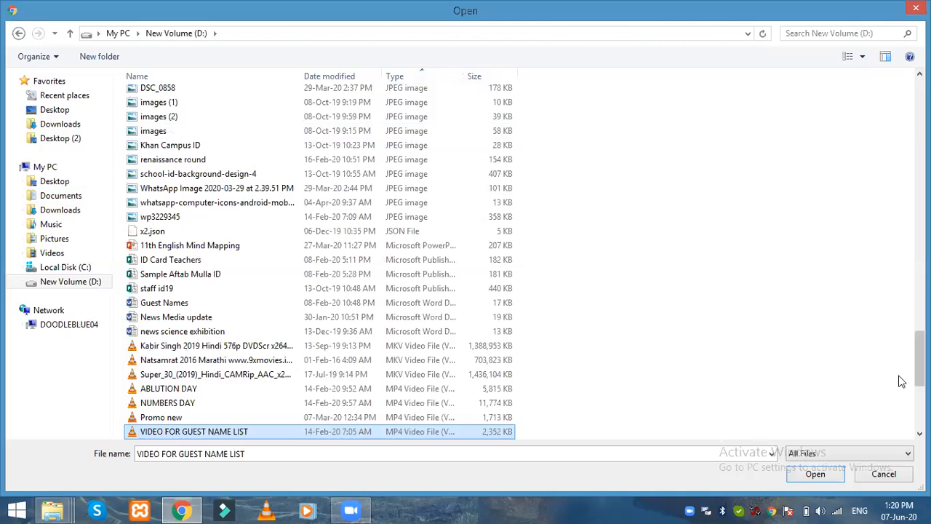
{"action": "scroll", "coordinate": [902, 380], "scroll_direction": "down", "scroll_amount": 6}
{"action": "scroll", "coordinate": [902, 364], "scroll_direction": "up", "scroll_amount": 20}
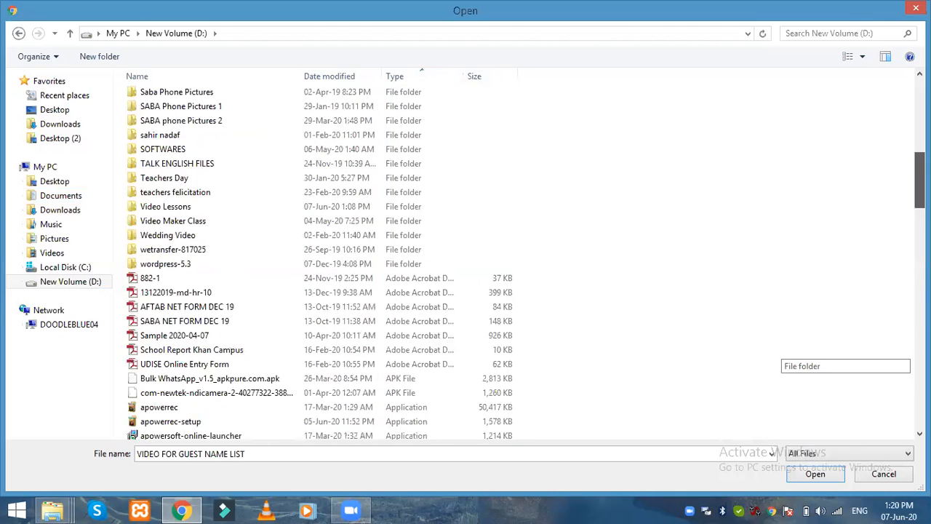
{"action": "left_click", "coordinate": [206, 330]}
{"action": "scroll", "coordinate": [206, 331], "scroll_direction": "down", "scroll_amount": 8}
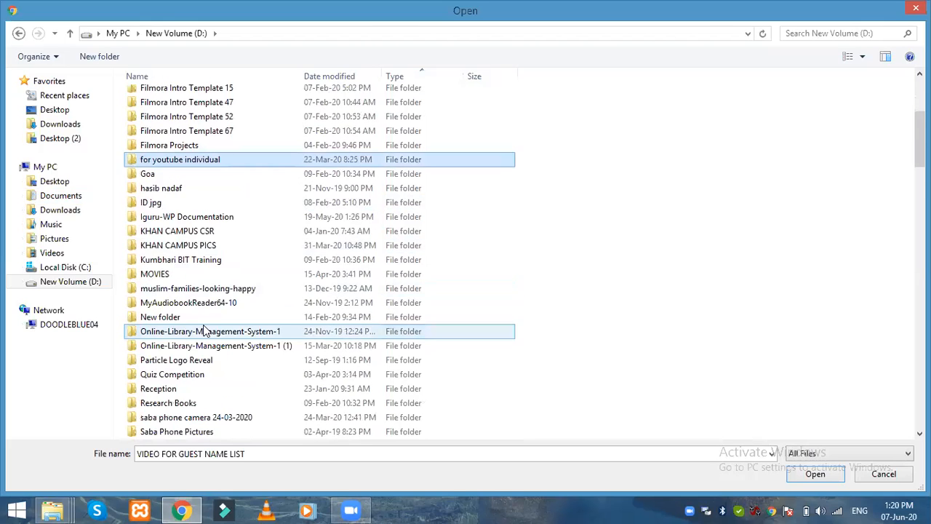
{"action": "scroll", "coordinate": [205, 328], "scroll_direction": "down", "scroll_amount": 1}
{"action": "double_click", "coordinate": [203, 324]}
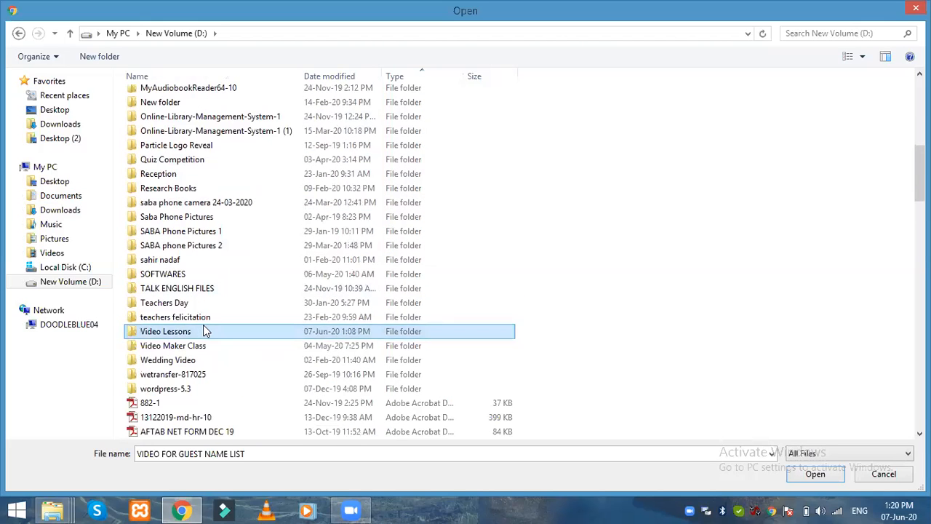
{"action": "double_click", "coordinate": [161, 105]}
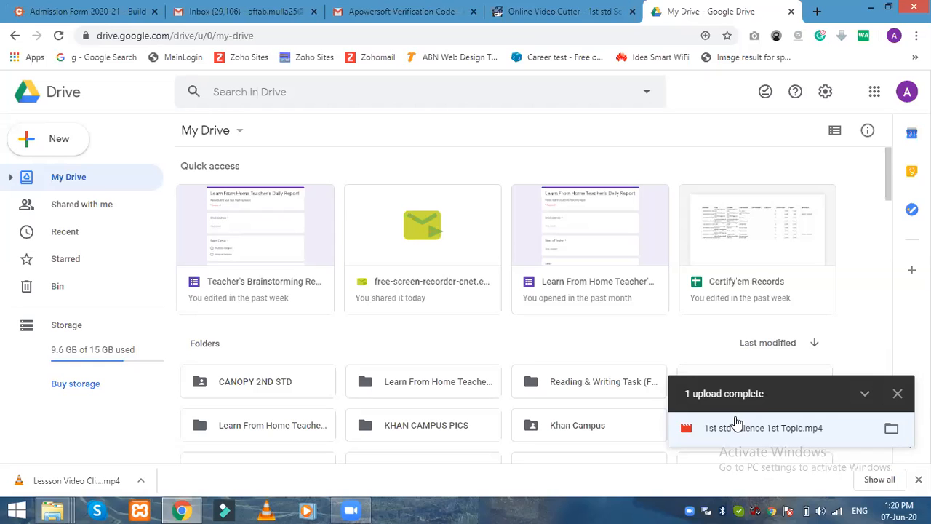
Step: Dismiss the upload-complete notice and select the 1st std Science 1st Topic card under Files
{"action": "left_click", "coordinate": [897, 392]}
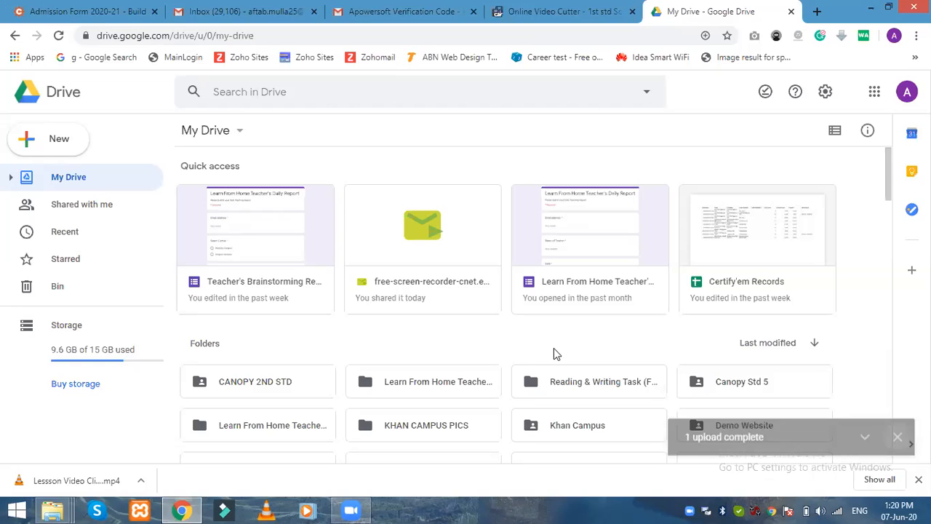
{"action": "scroll", "coordinate": [356, 261], "scroll_direction": "down", "scroll_amount": 7}
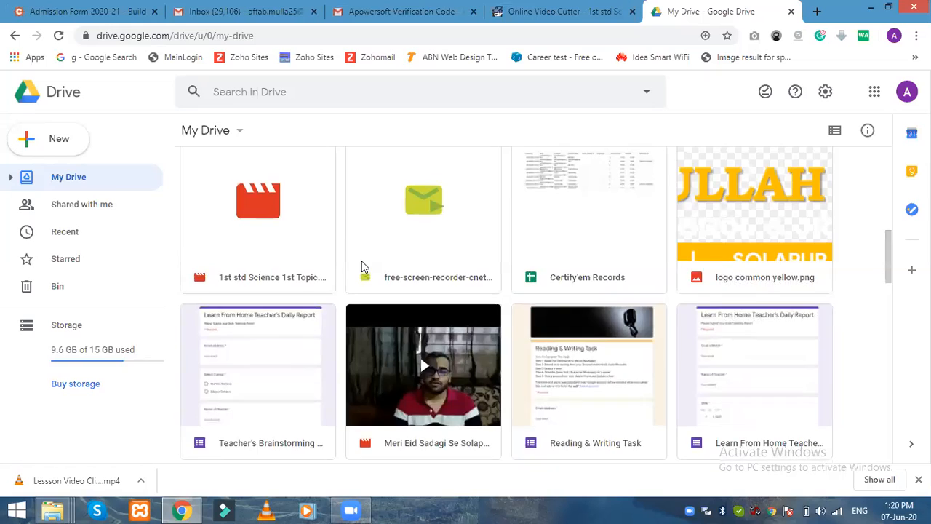
{"action": "scroll", "coordinate": [312, 249], "scroll_direction": "up", "scroll_amount": 3}
{"action": "scroll", "coordinate": [228, 267], "scroll_direction": "down", "scroll_amount": 2}
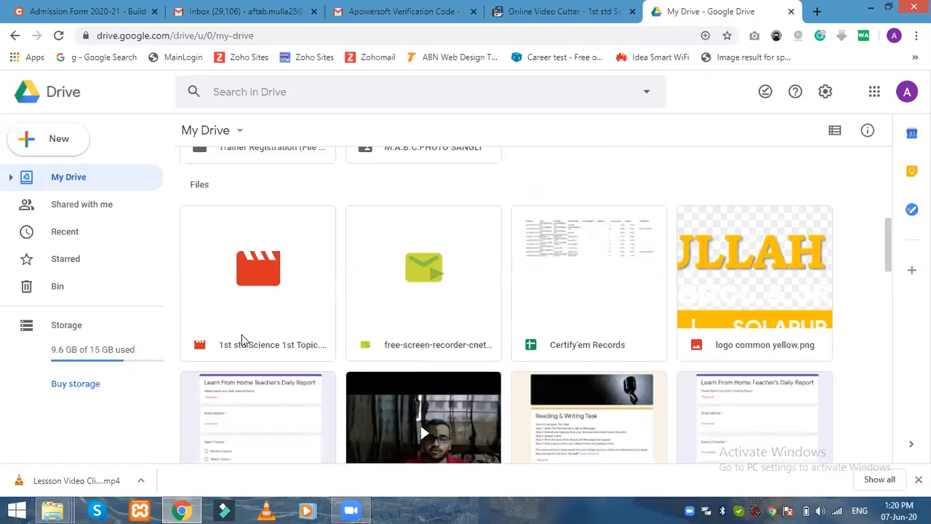
{"action": "left_click", "coordinate": [211, 288]}
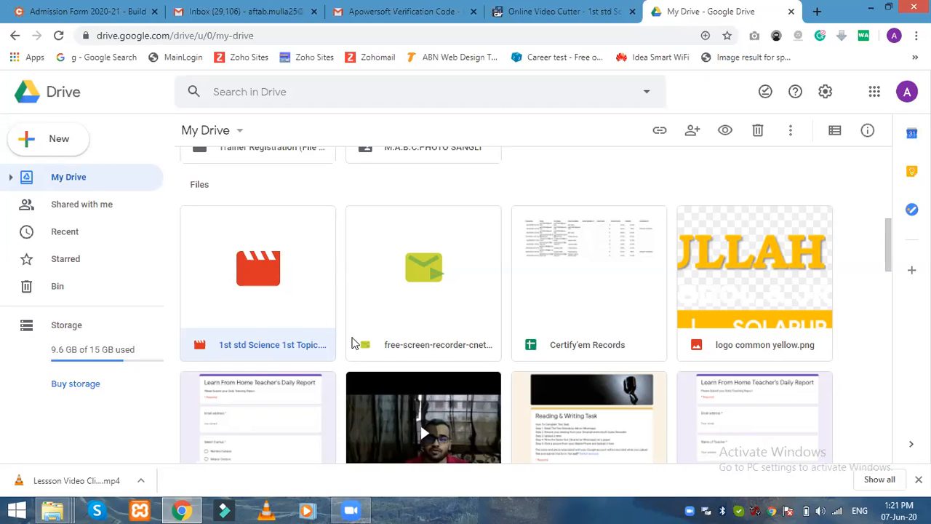
Step: Open the Share dialog for the 1st std Science lesson video from its context menu
{"action": "right_click", "coordinate": [220, 245]}
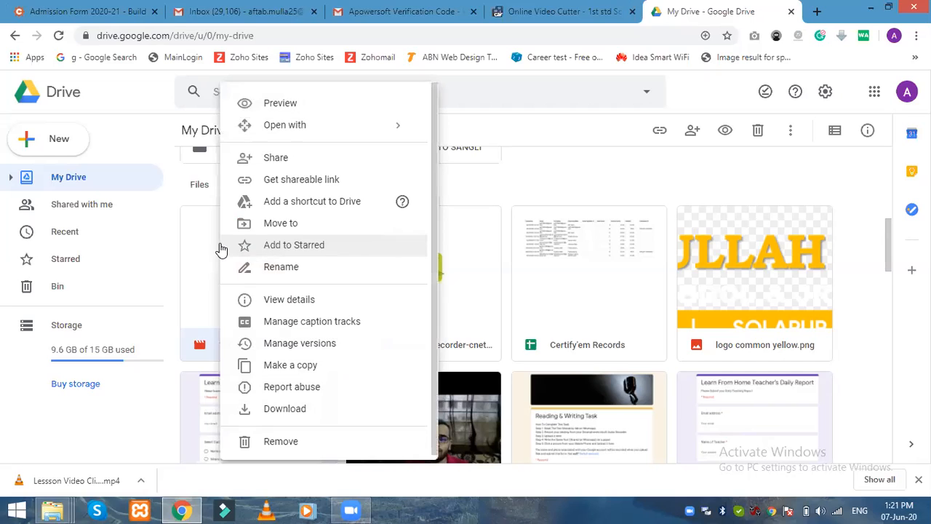
{"action": "left_click", "coordinate": [277, 158]}
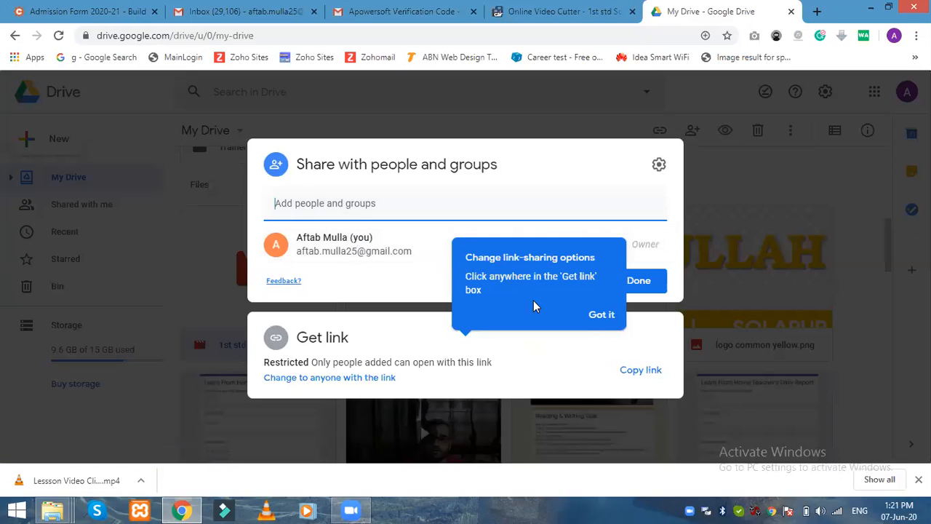
Step: Dismiss the link-sharing tip and add the school e-mail address as a recipient
{"action": "left_click", "coordinate": [593, 317]}
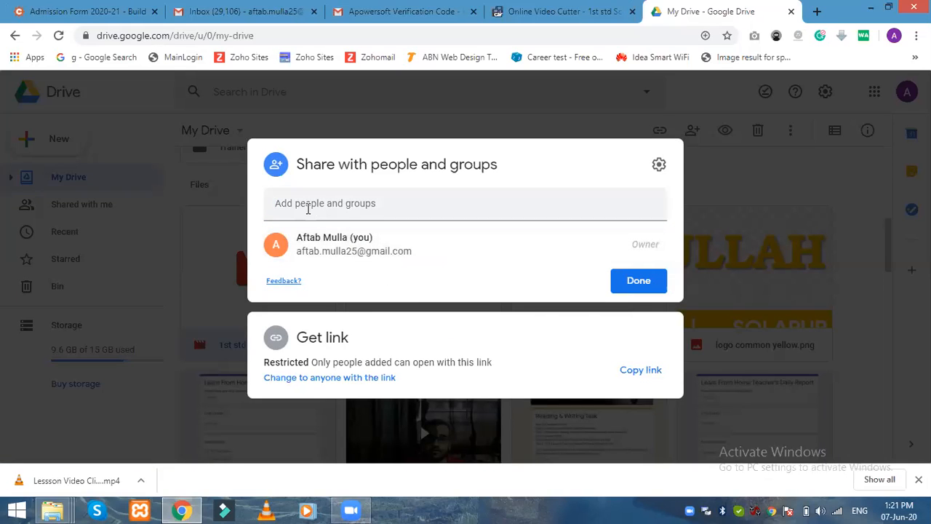
{"action": "left_click", "coordinate": [317, 206]}
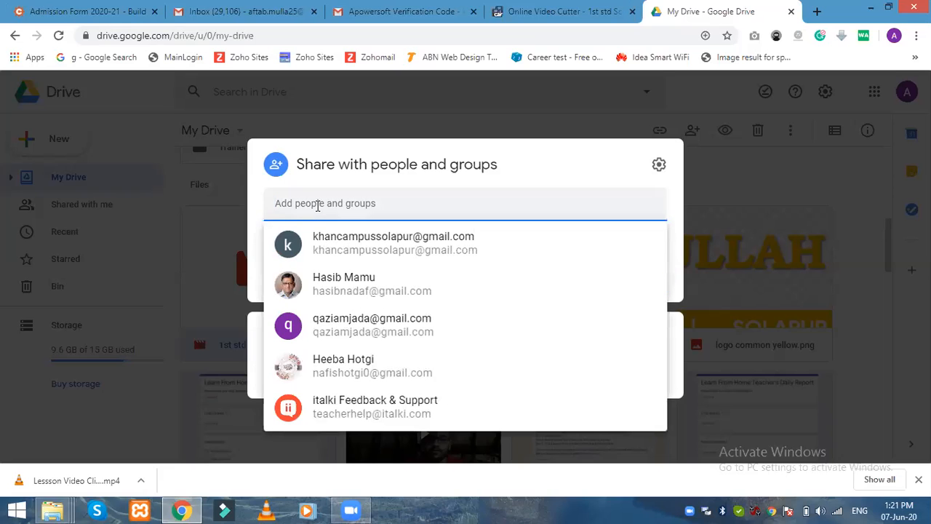
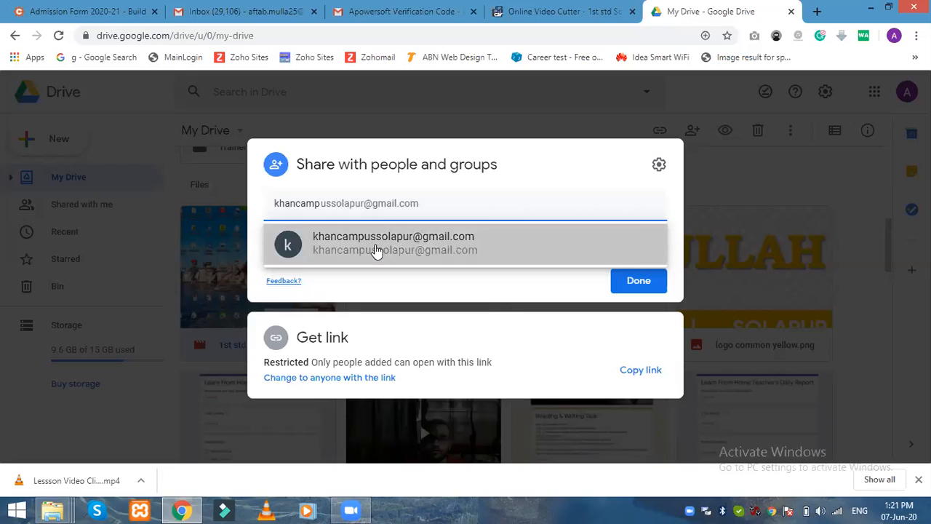
{"action": "left_click", "coordinate": [374, 247]}
Step: Start the share message with the word 'Demo'
{"action": "left_click", "coordinate": [309, 267]}
{"action": "type", "text": "DE,po"}
{"action": "key", "text": "BackSpace"}
{"action": "key", "text": "BackSpace"}
{"action": "key", "text": "BackSpace"}
{"action": "key", "text": "BackSpace"}
{"action": "type", "text": "emo"}
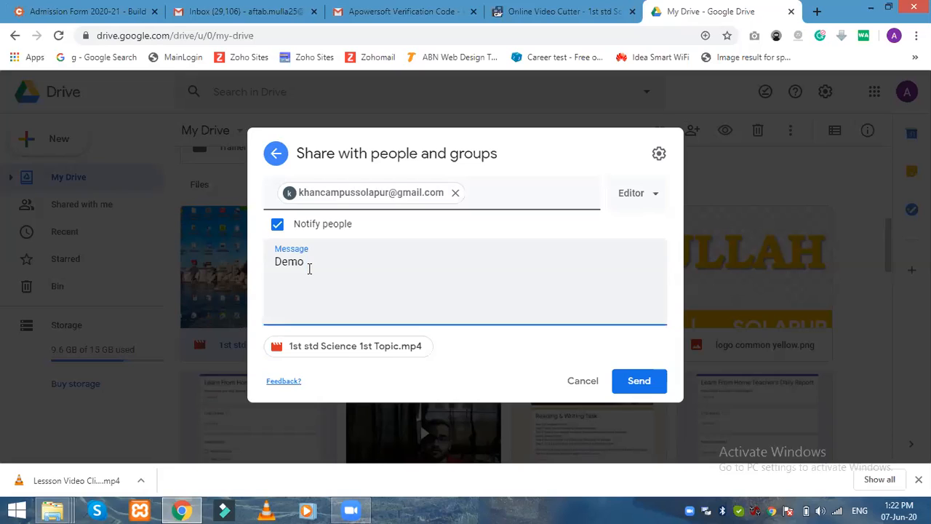
Step: Add message lines asking to use the title '3rd Std Science Lesson 1' for this video
{"action": "key", "text": "Return"}
{"action": "type", "text": "Title: Please add this"}
{"action": "type", "text": " d"}
{"action": "key", "text": "BackSpace"}
{"action": "type", "text": "title for thei"}
{"action": "key", "text": "BackSpace"}
{"action": "key", "text": "BackSpace"}
{"action": "type", "text": "is video"}
{"action": "key", "text": "Return"}
{"action": "type", "text": "3"}
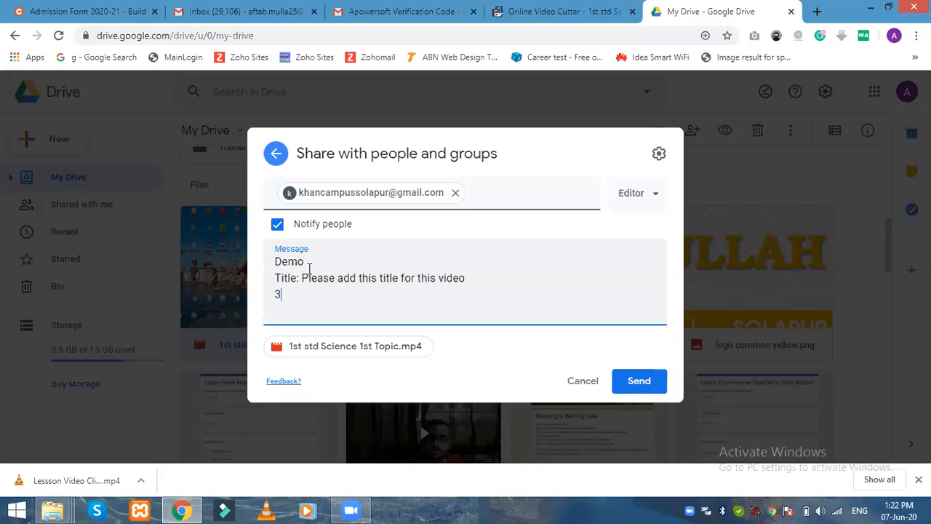
{"action": "type", "text": "rd Std Science Lesso"}
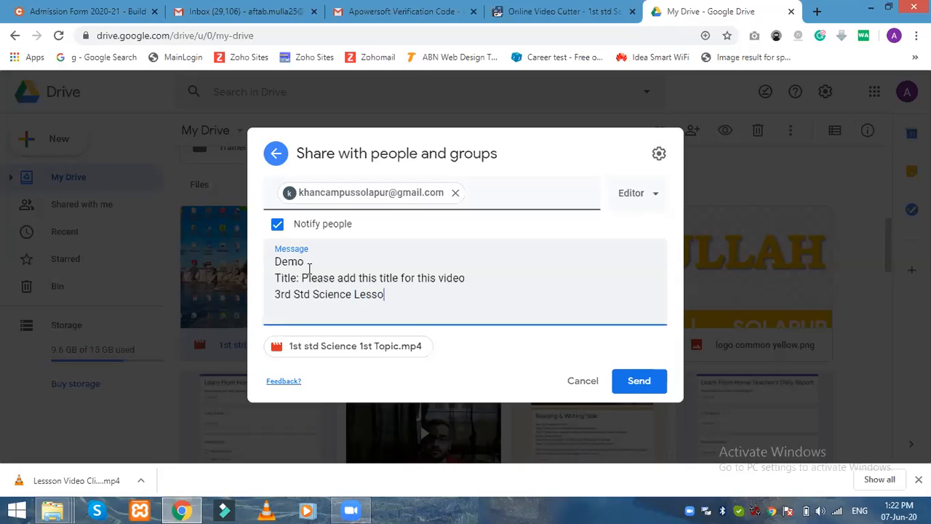
{"action": "type", "text": "n 1"}
Step: Keep the recipient's role as Editor and send the share invitation
{"action": "left_click", "coordinate": [658, 204]}
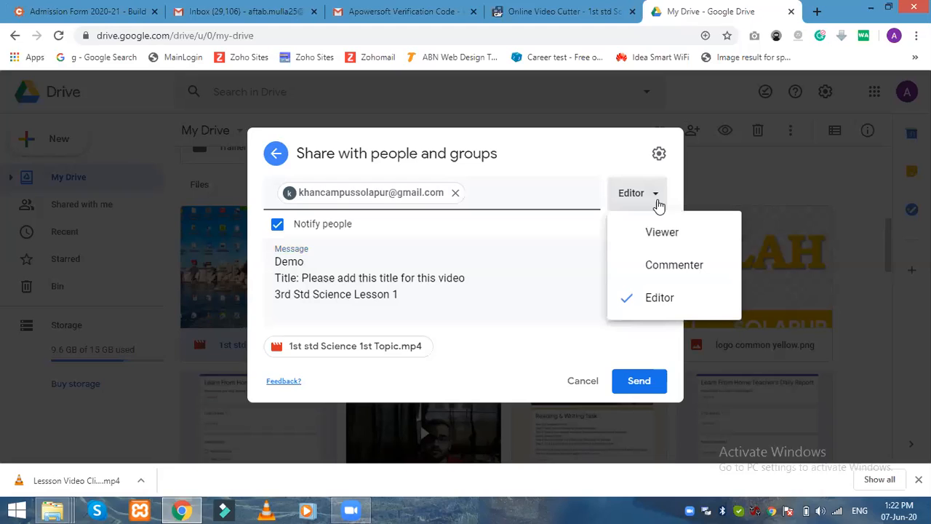
{"action": "left_click", "coordinate": [640, 299]}
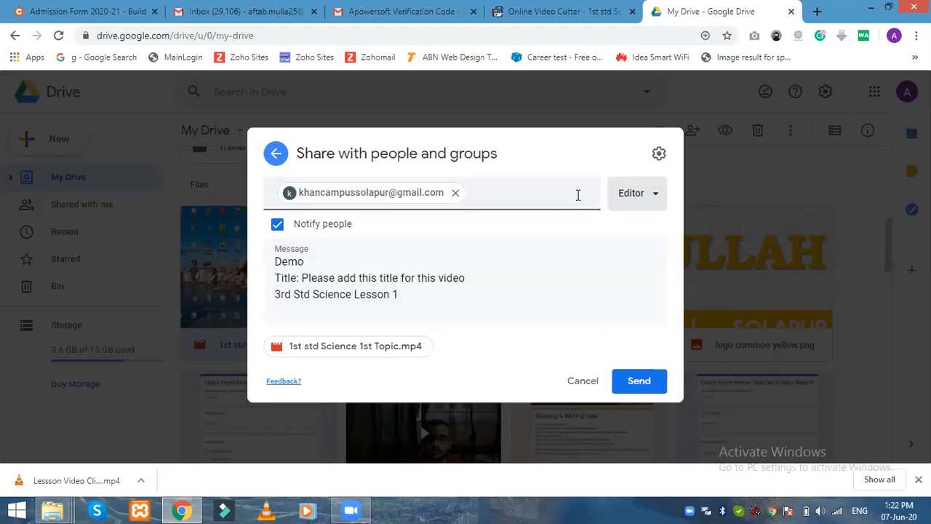
{"action": "left_click", "coordinate": [634, 384]}
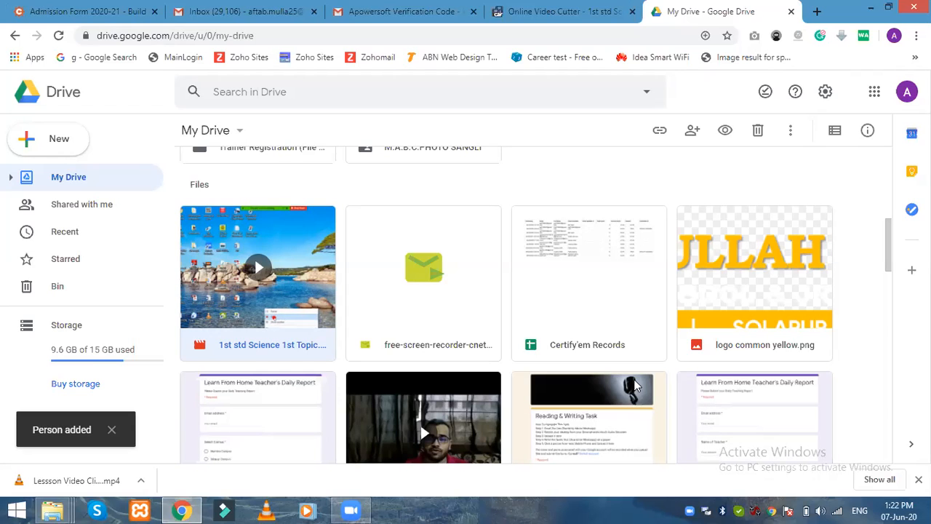
Step: Minimise the Chrome window to reveal the D:\Video Lessons folder
{"action": "scroll", "coordinate": [422, 214], "scroll_direction": "up", "scroll_amount": 6}
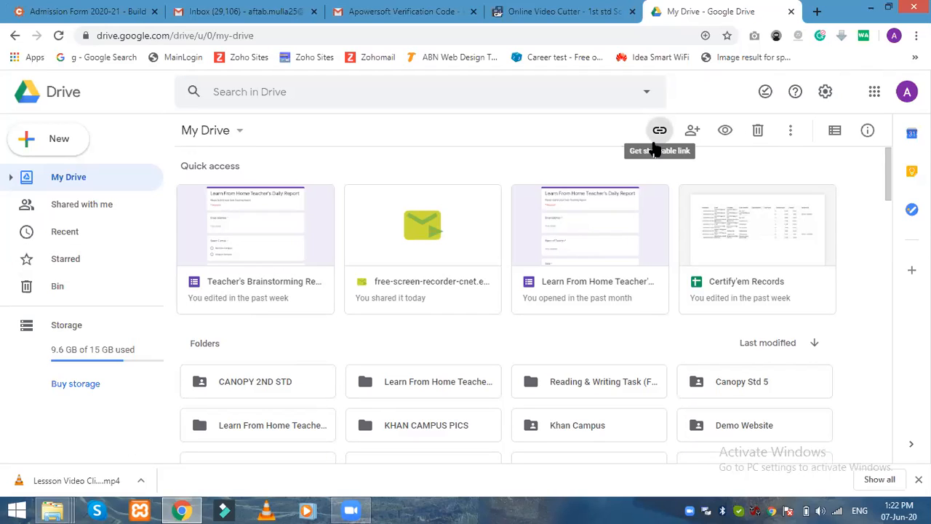
{"action": "left_click", "coordinate": [871, 7]}
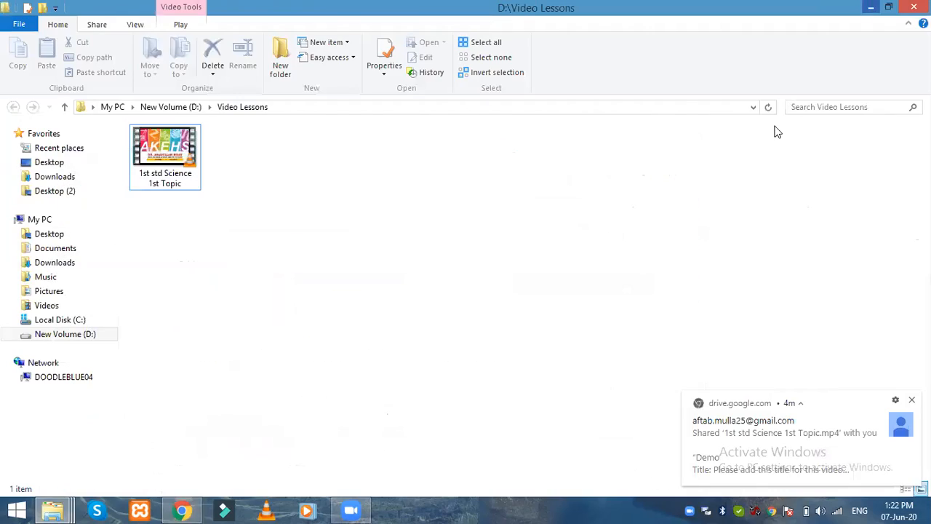
Step: Minimise all windows, refresh the desktop, and switch to Zoom from the taskbar
{"action": "left_click", "coordinate": [871, 7]}
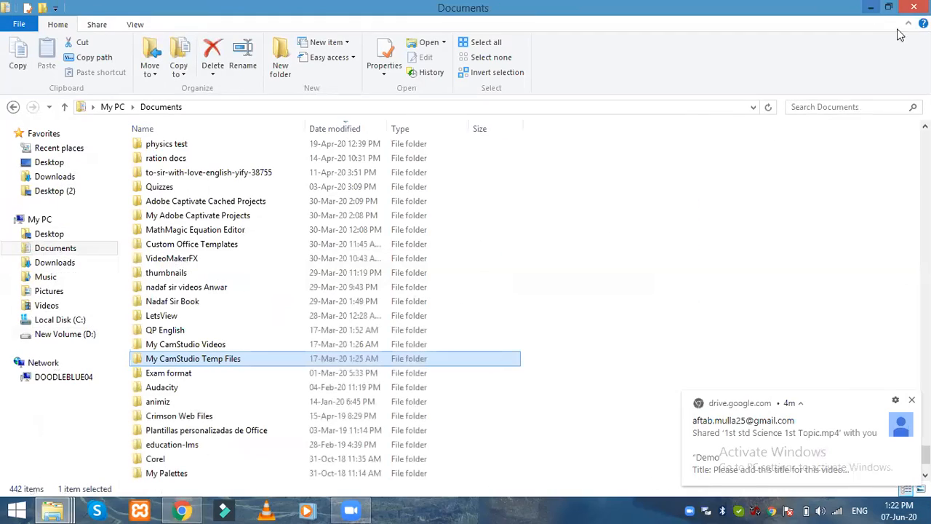
{"action": "key", "text": "super+d"}
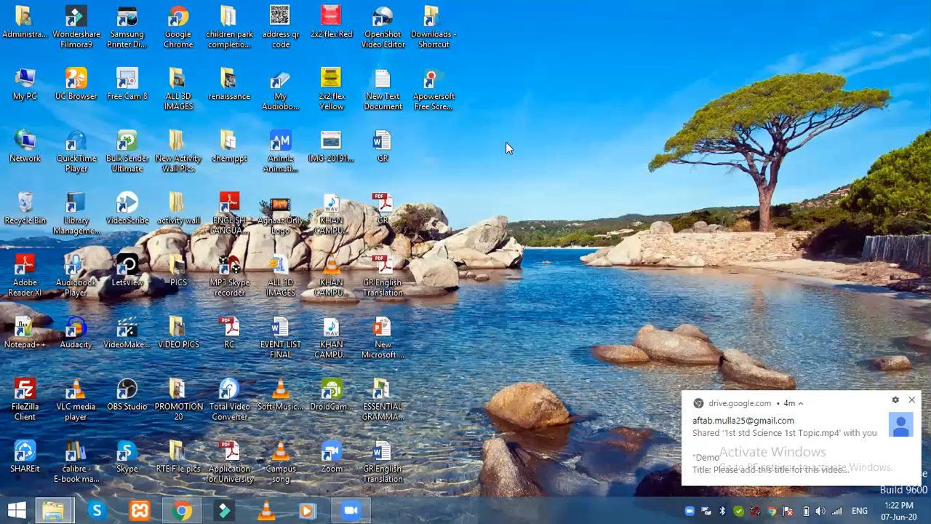
{"action": "right_click", "coordinate": [498, 136]}
{"action": "left_click", "coordinate": [531, 175]}
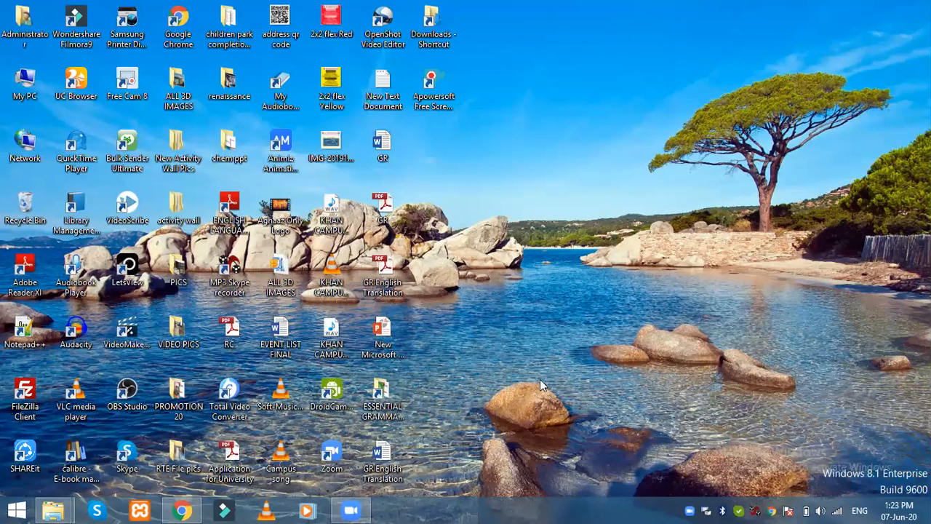
{"action": "mouse_move", "coordinate": [368, 509]}
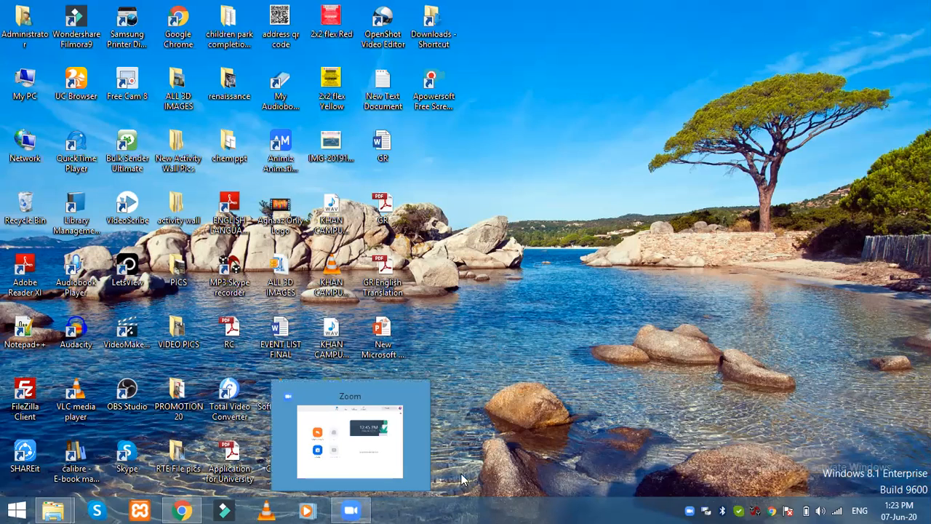
{"action": "left_click", "coordinate": [350, 509]}
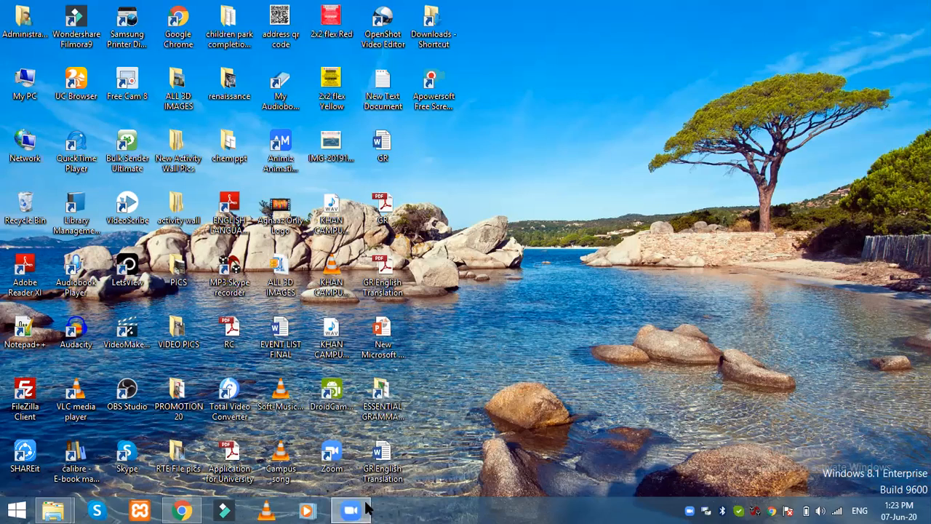